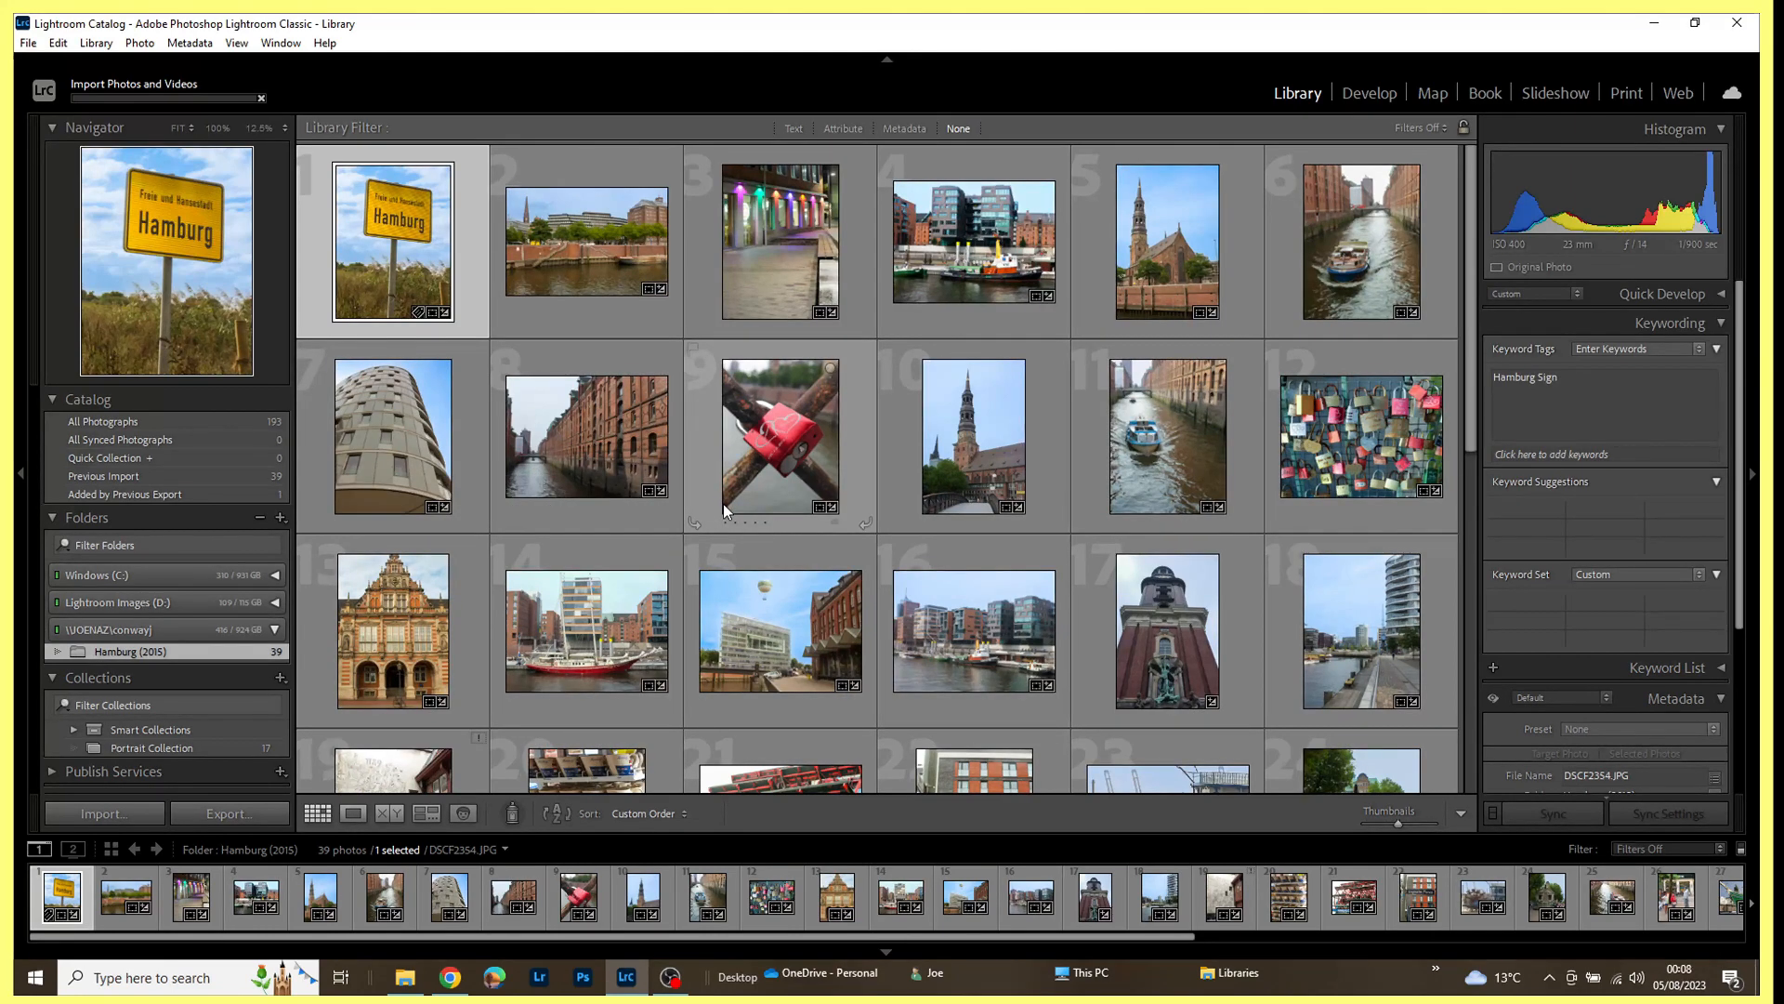
Look through all the photos in the Hamburg (2015) folder.
scroll(720, 506, "down", 6)
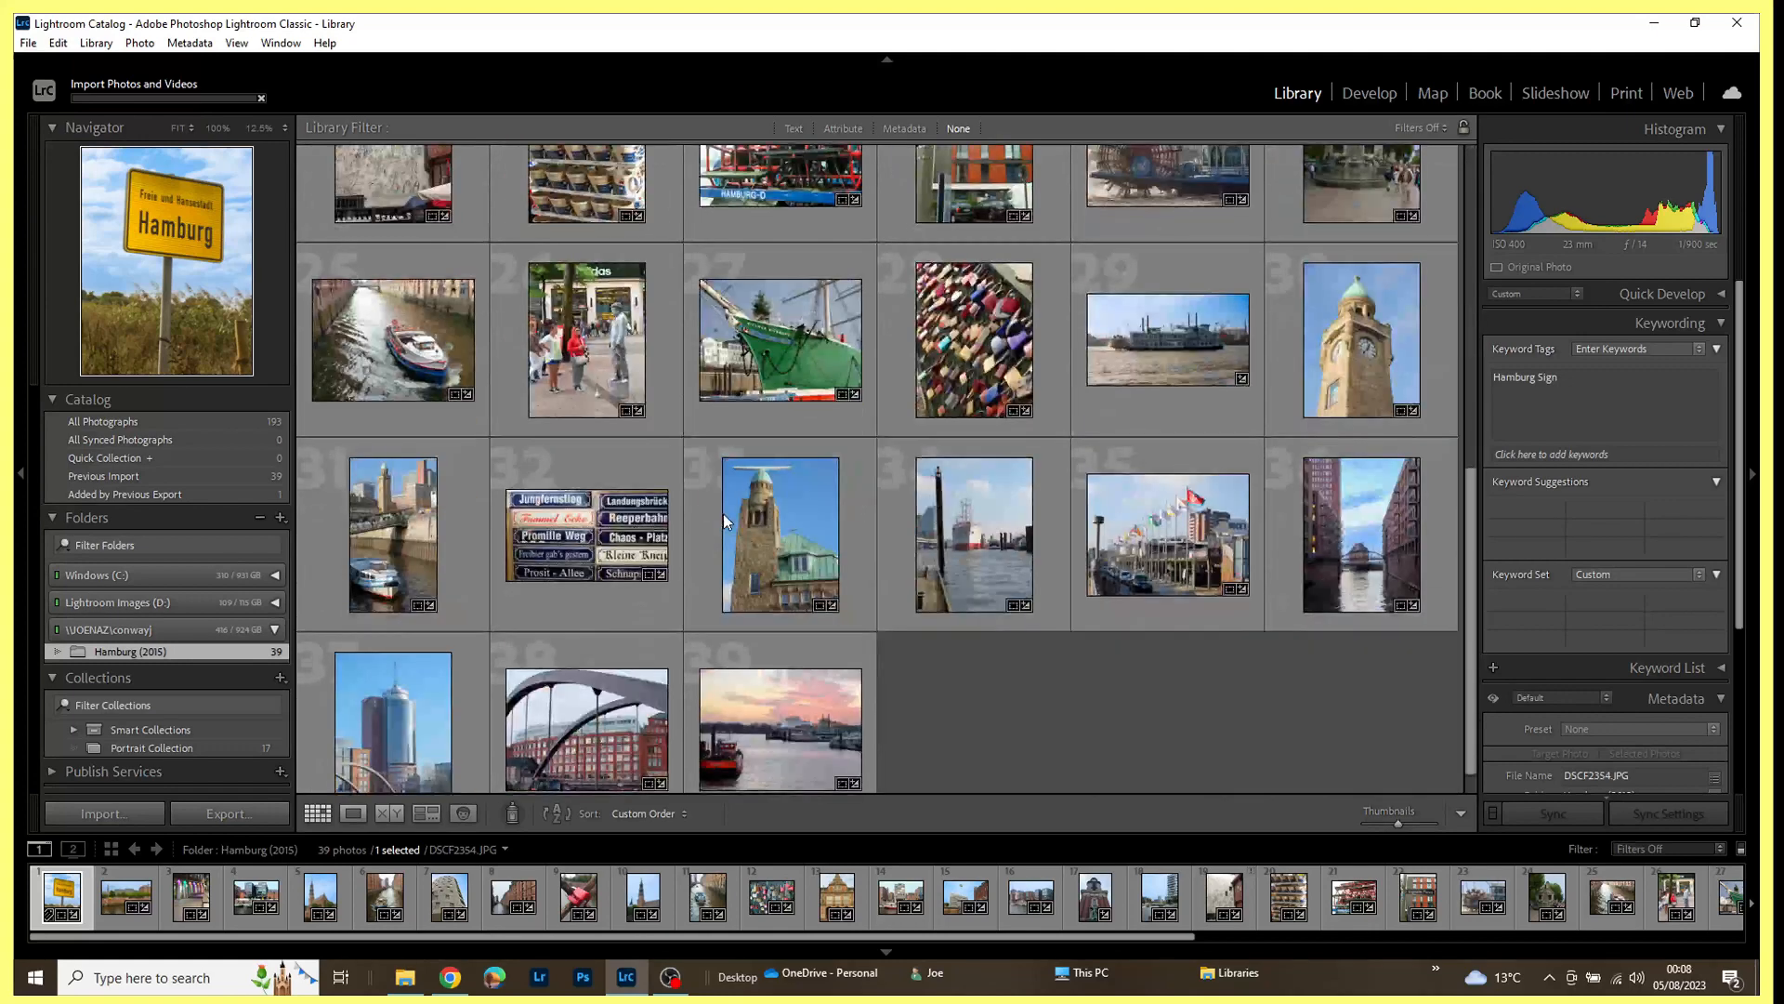
scroll(725, 521, "up", 2)
scroll(724, 516, "down", 2)
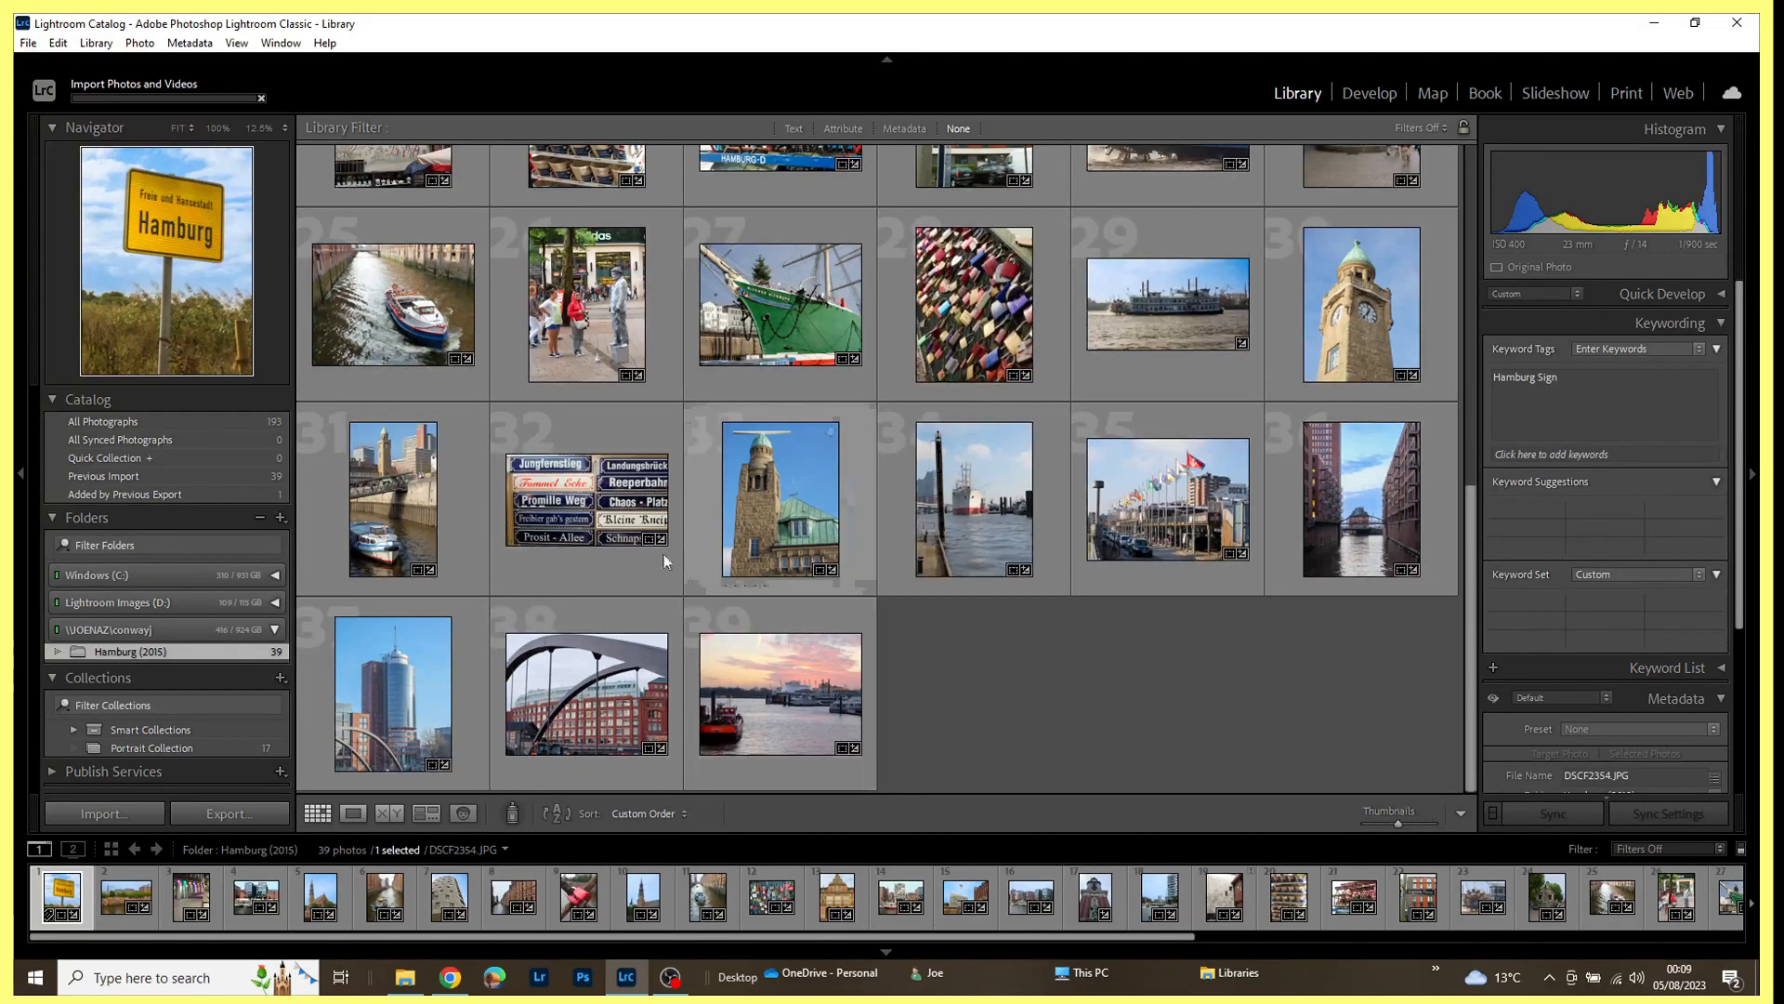
scroll(926, 644, "up", 10)
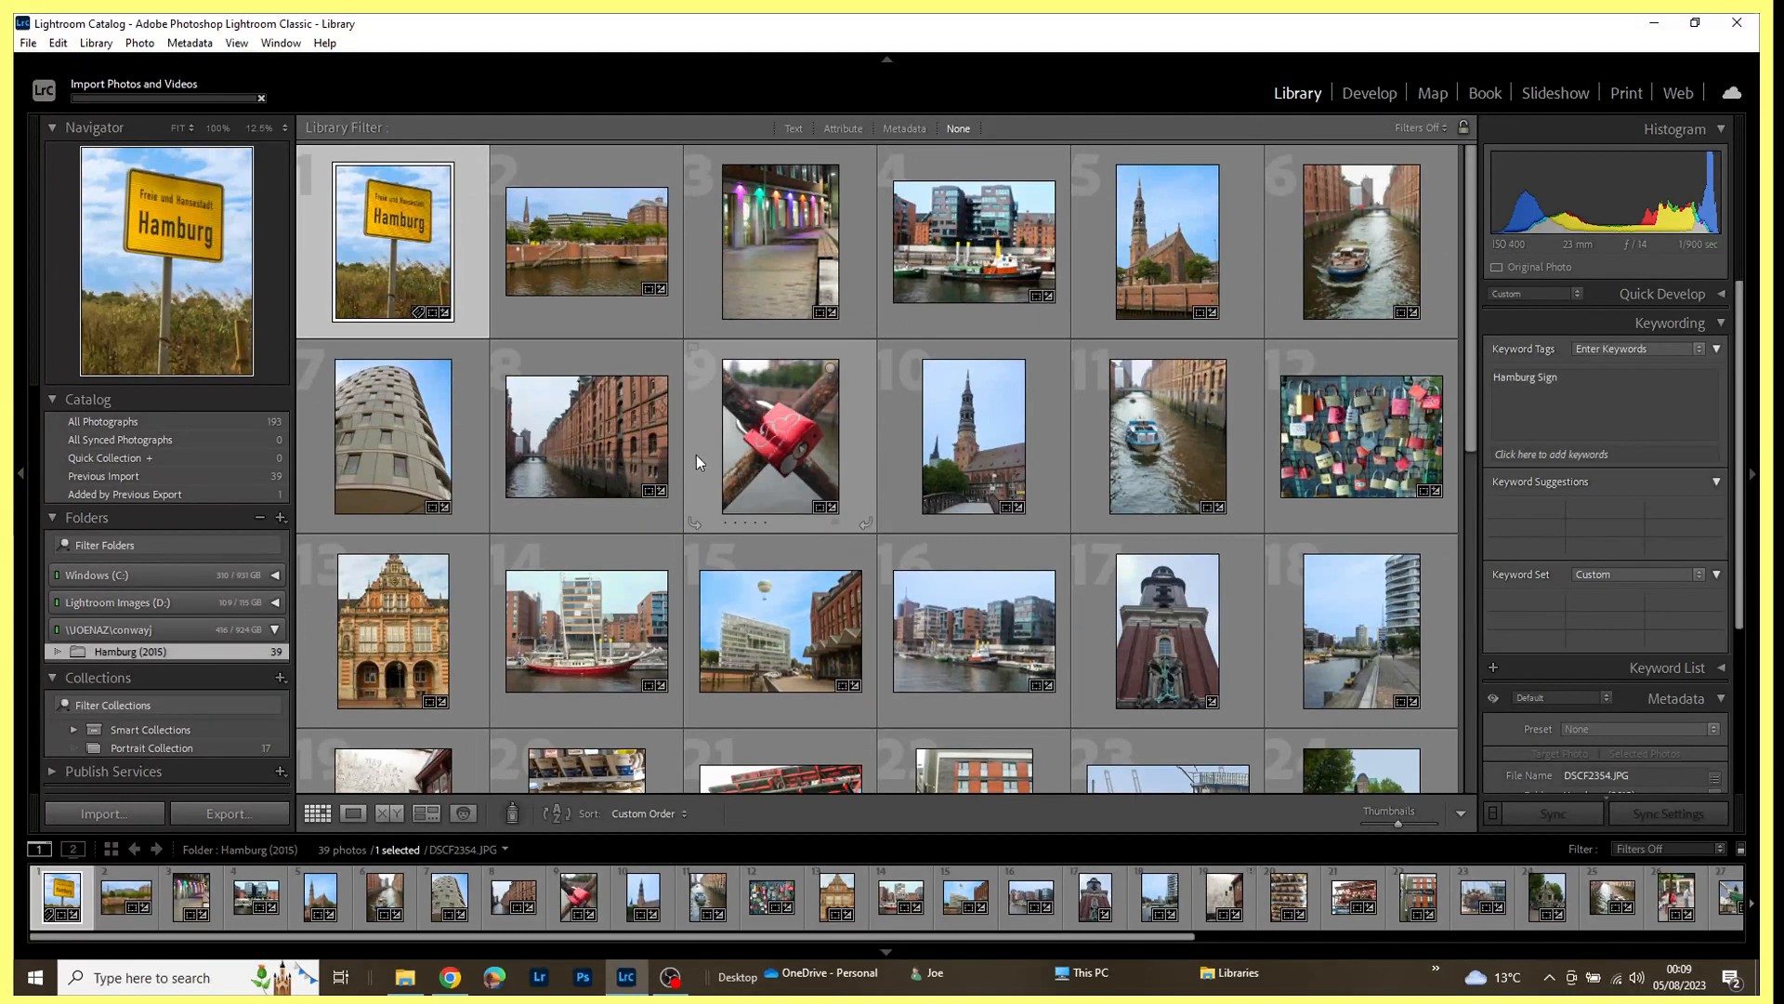
Try to move a photo to another position in the Previous Import source, and return to the Hamburg (2015) folder.
left_click(195, 477)
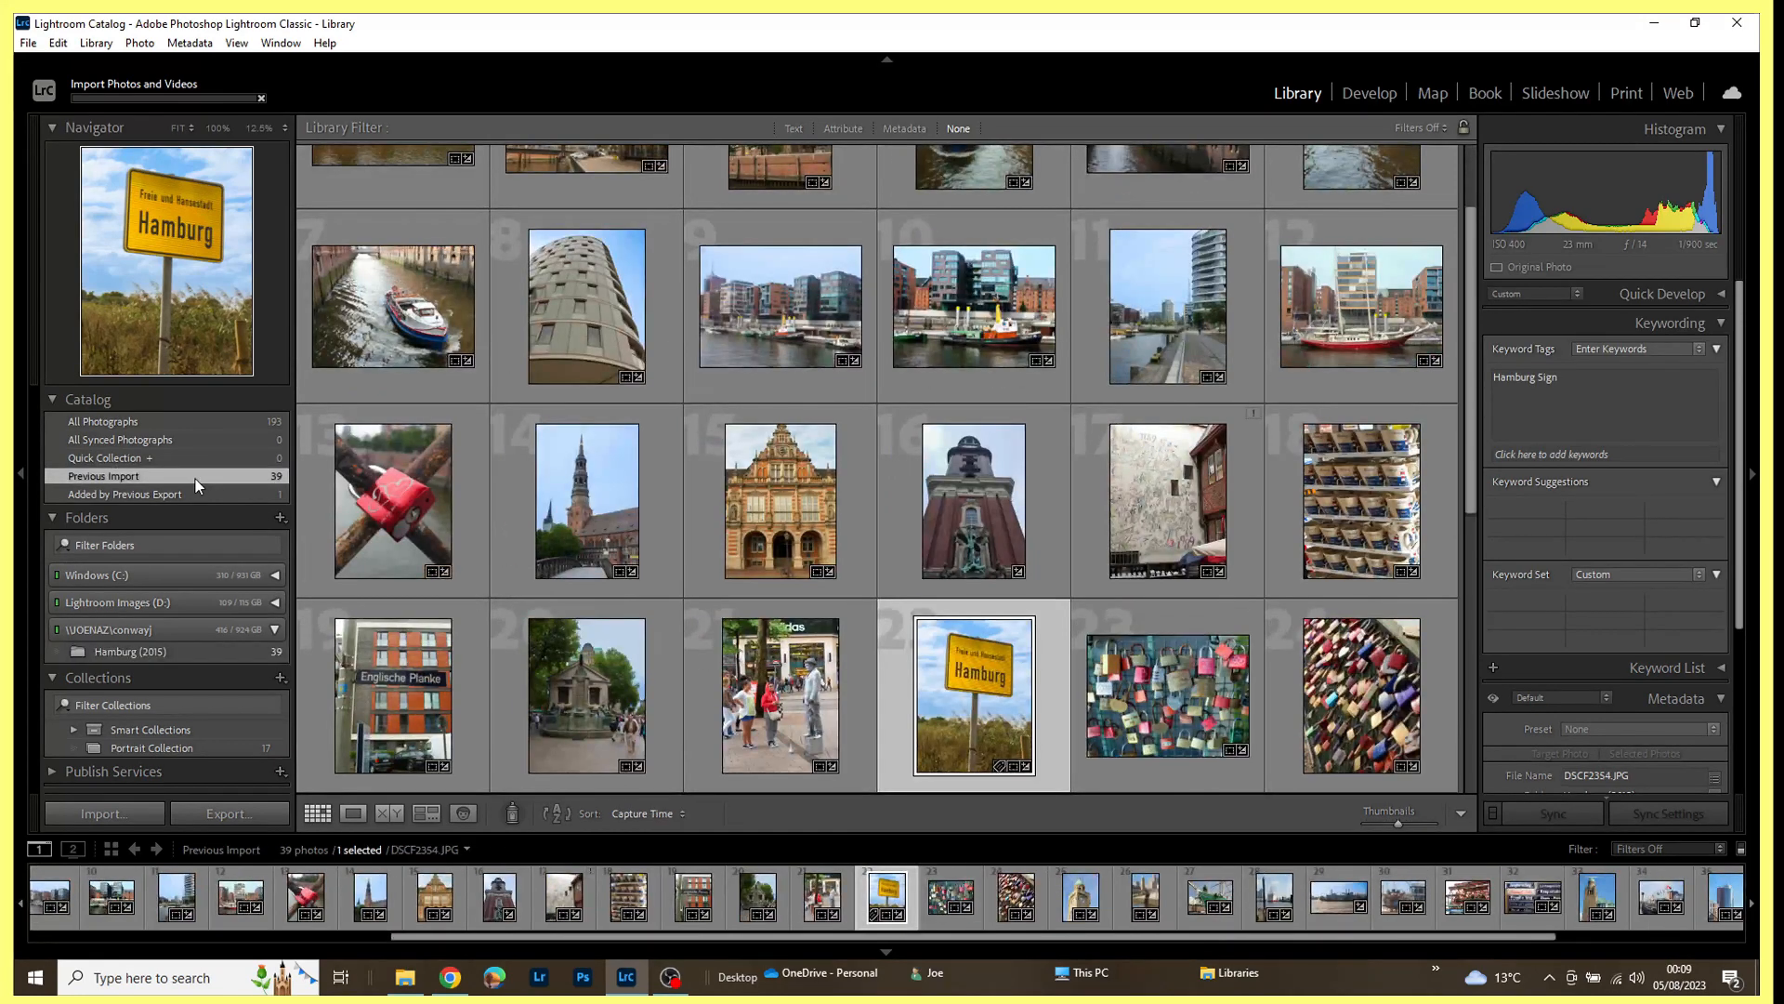
left_click_drag(958, 308, 576, 325)
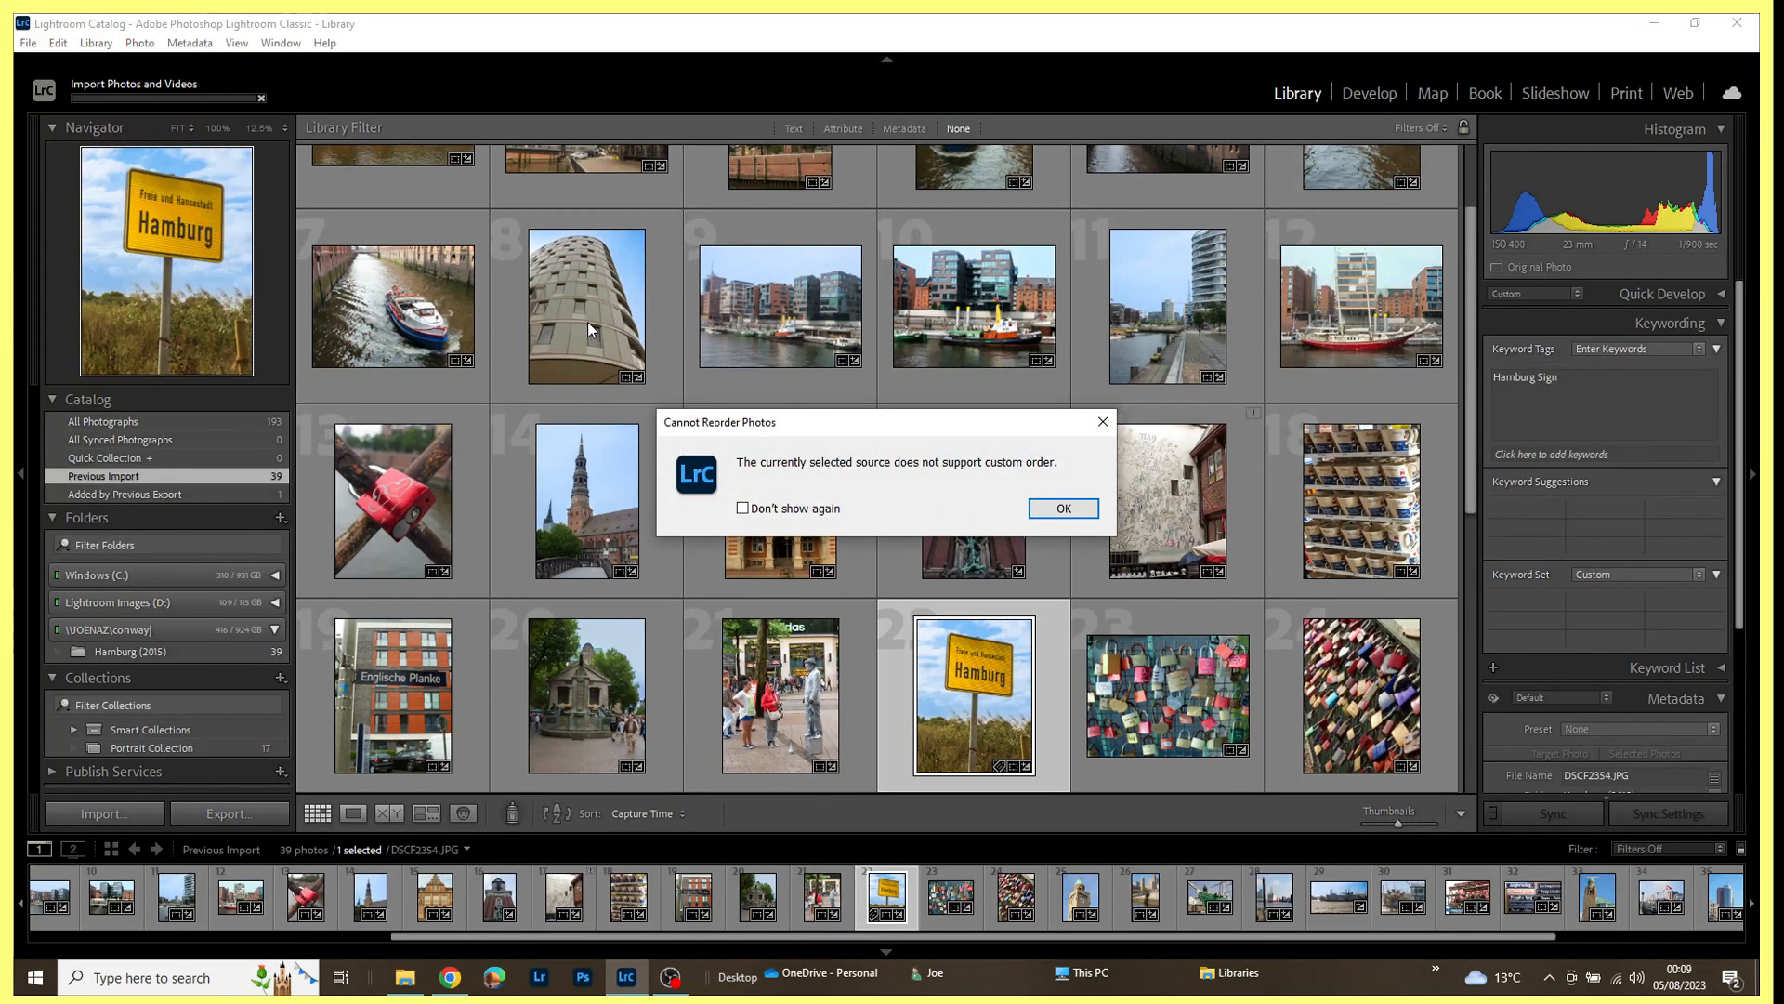
left_click(1057, 510)
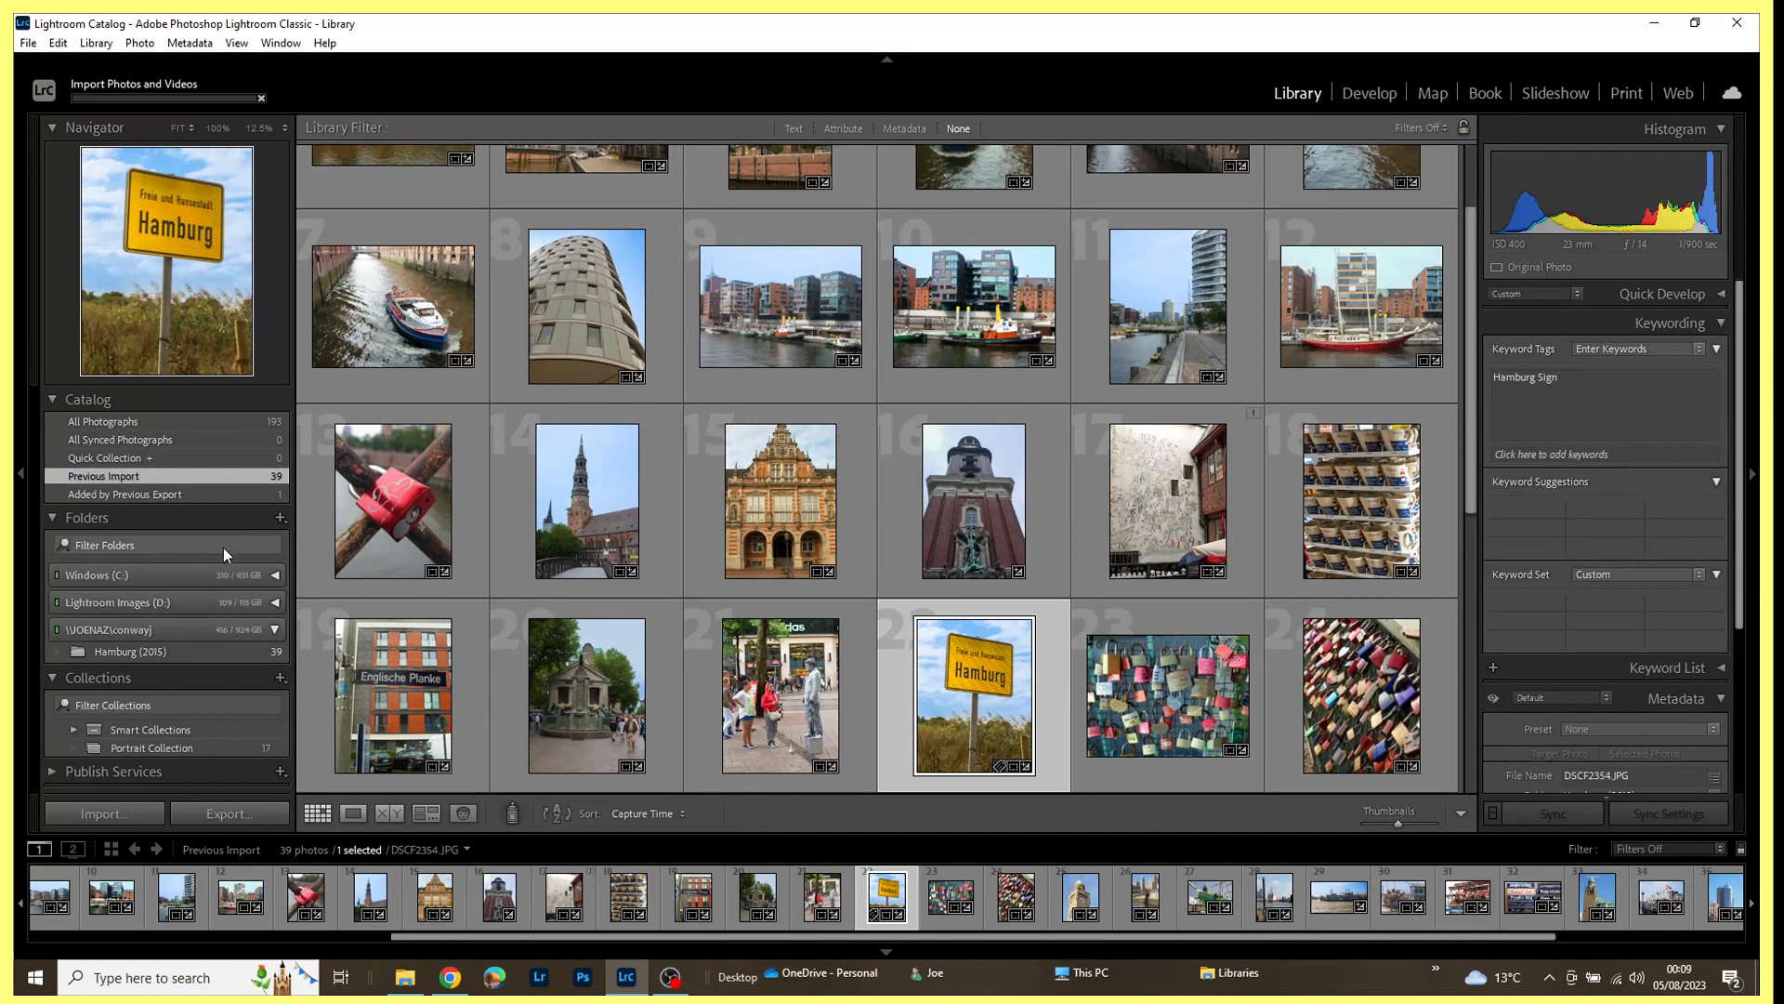
left_click(183, 654)
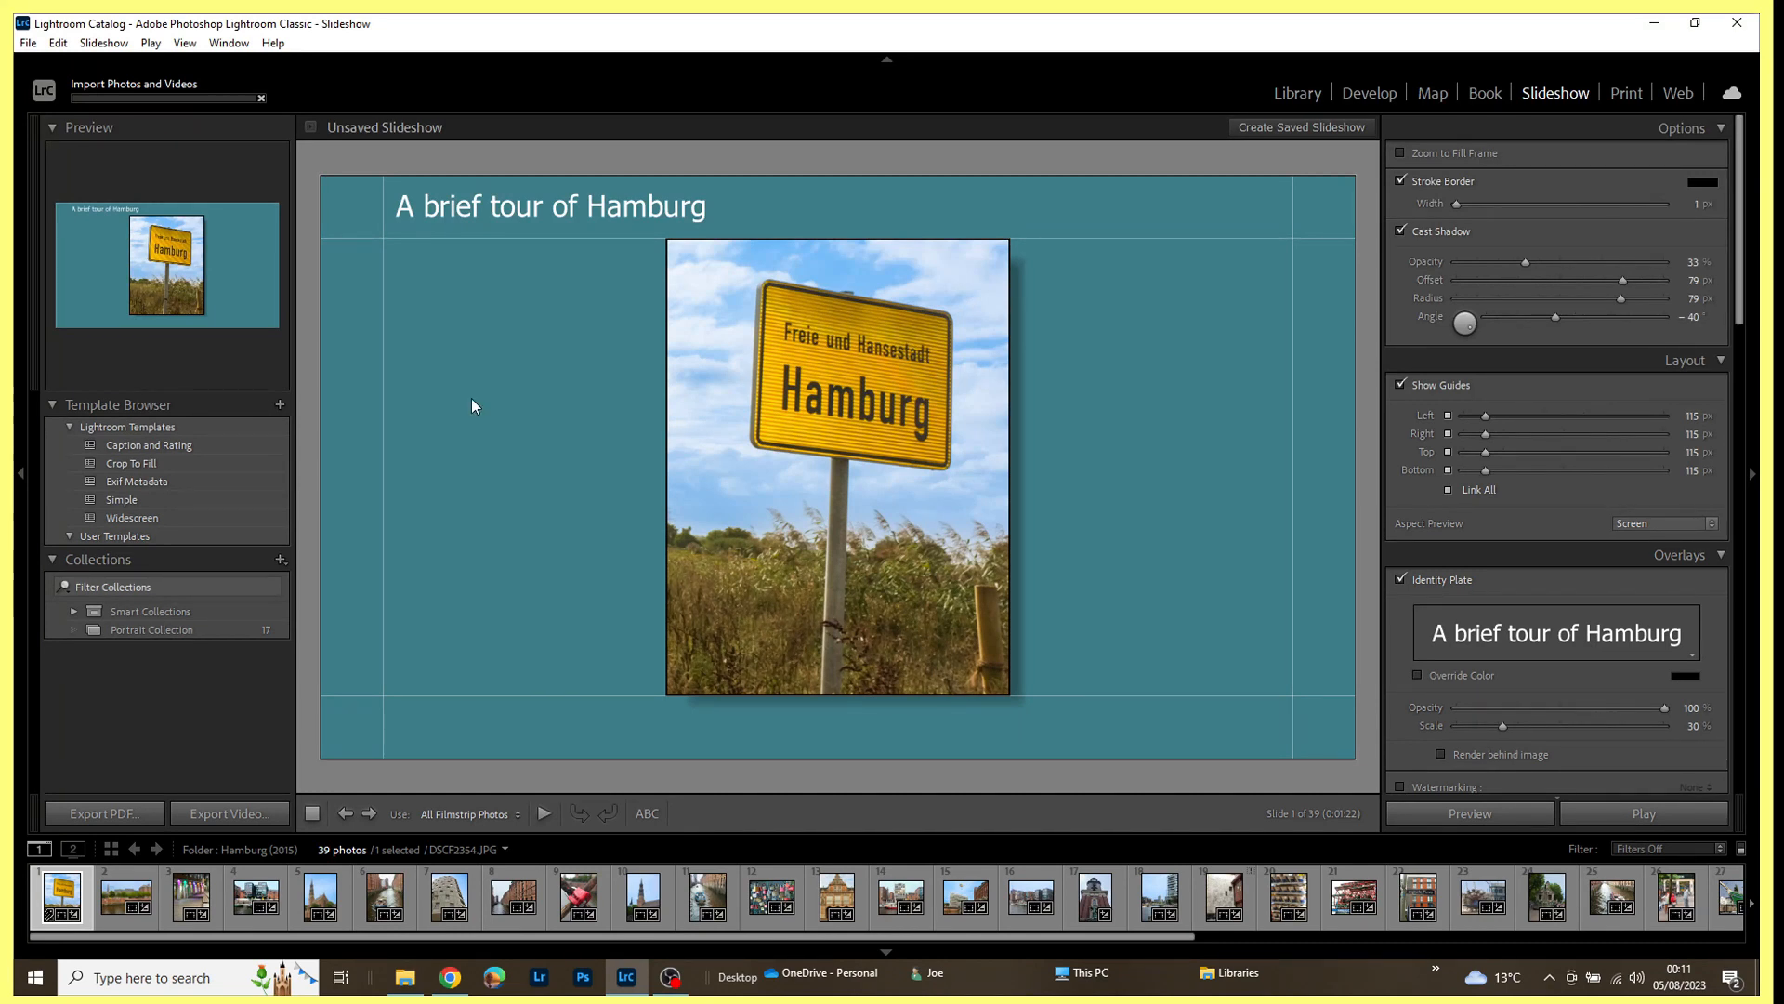
Apply the Caption and Rating template to the slideshow and use All Filmstrip Photos as its content.
left_click(150, 446)
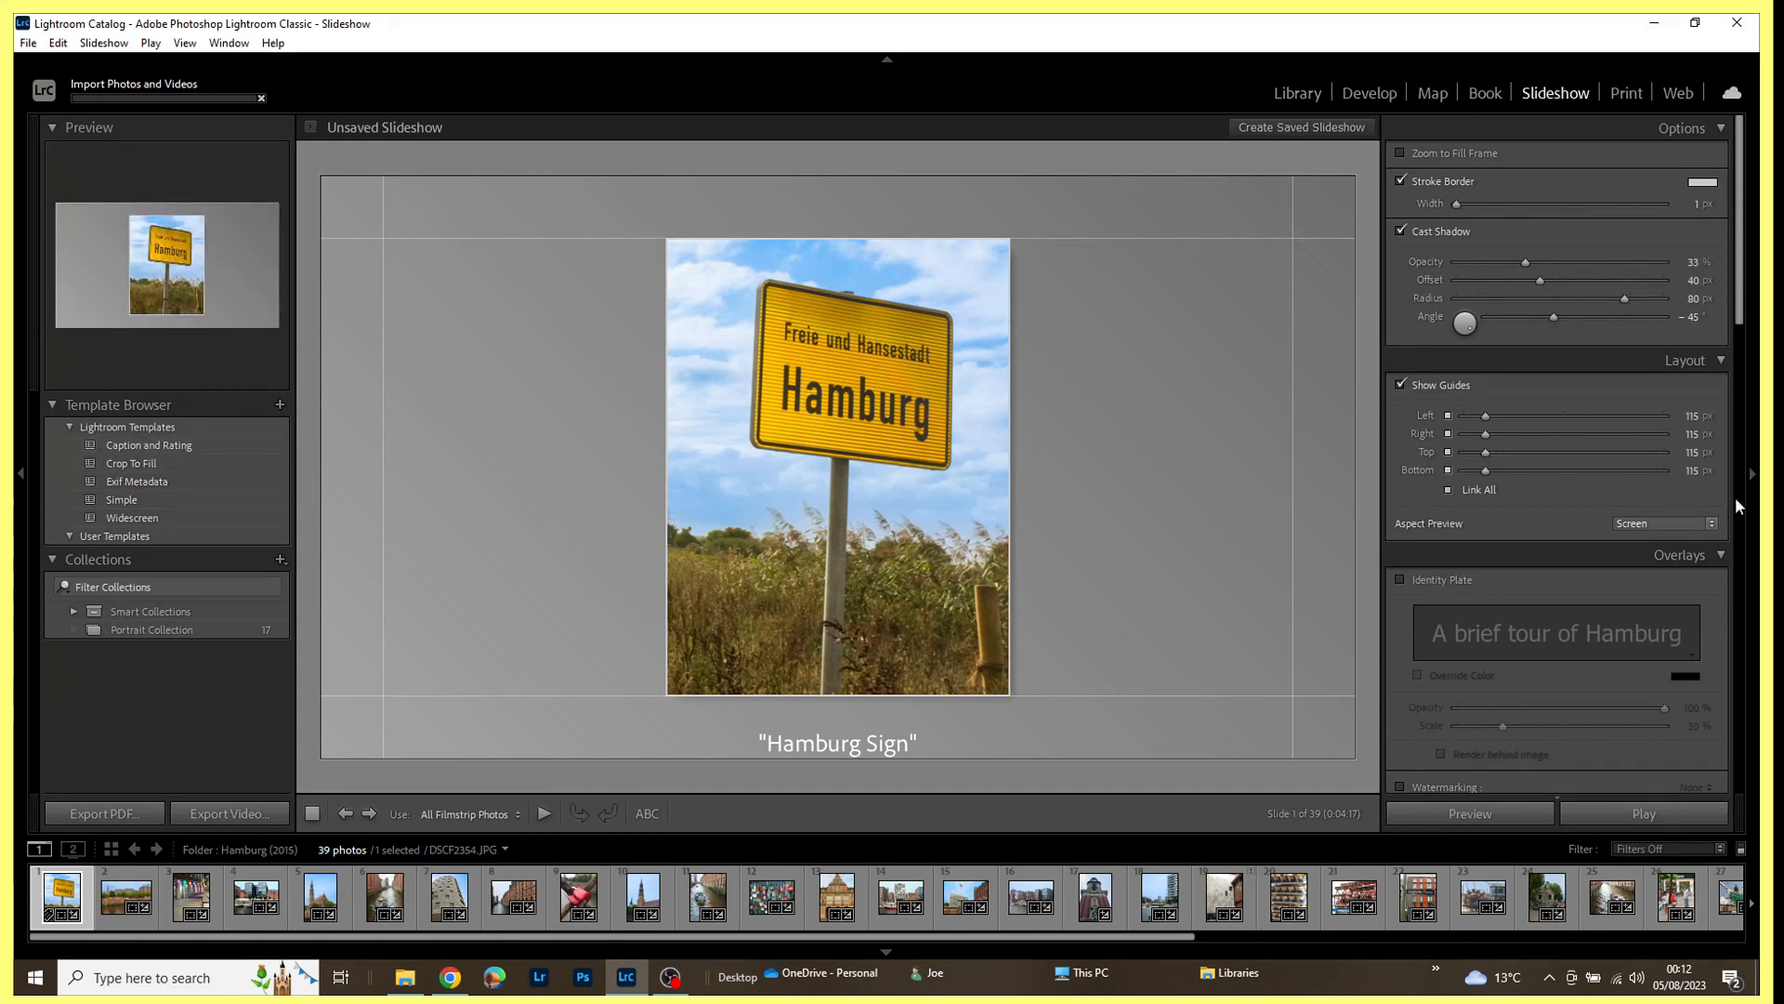
left_click(1694, 263)
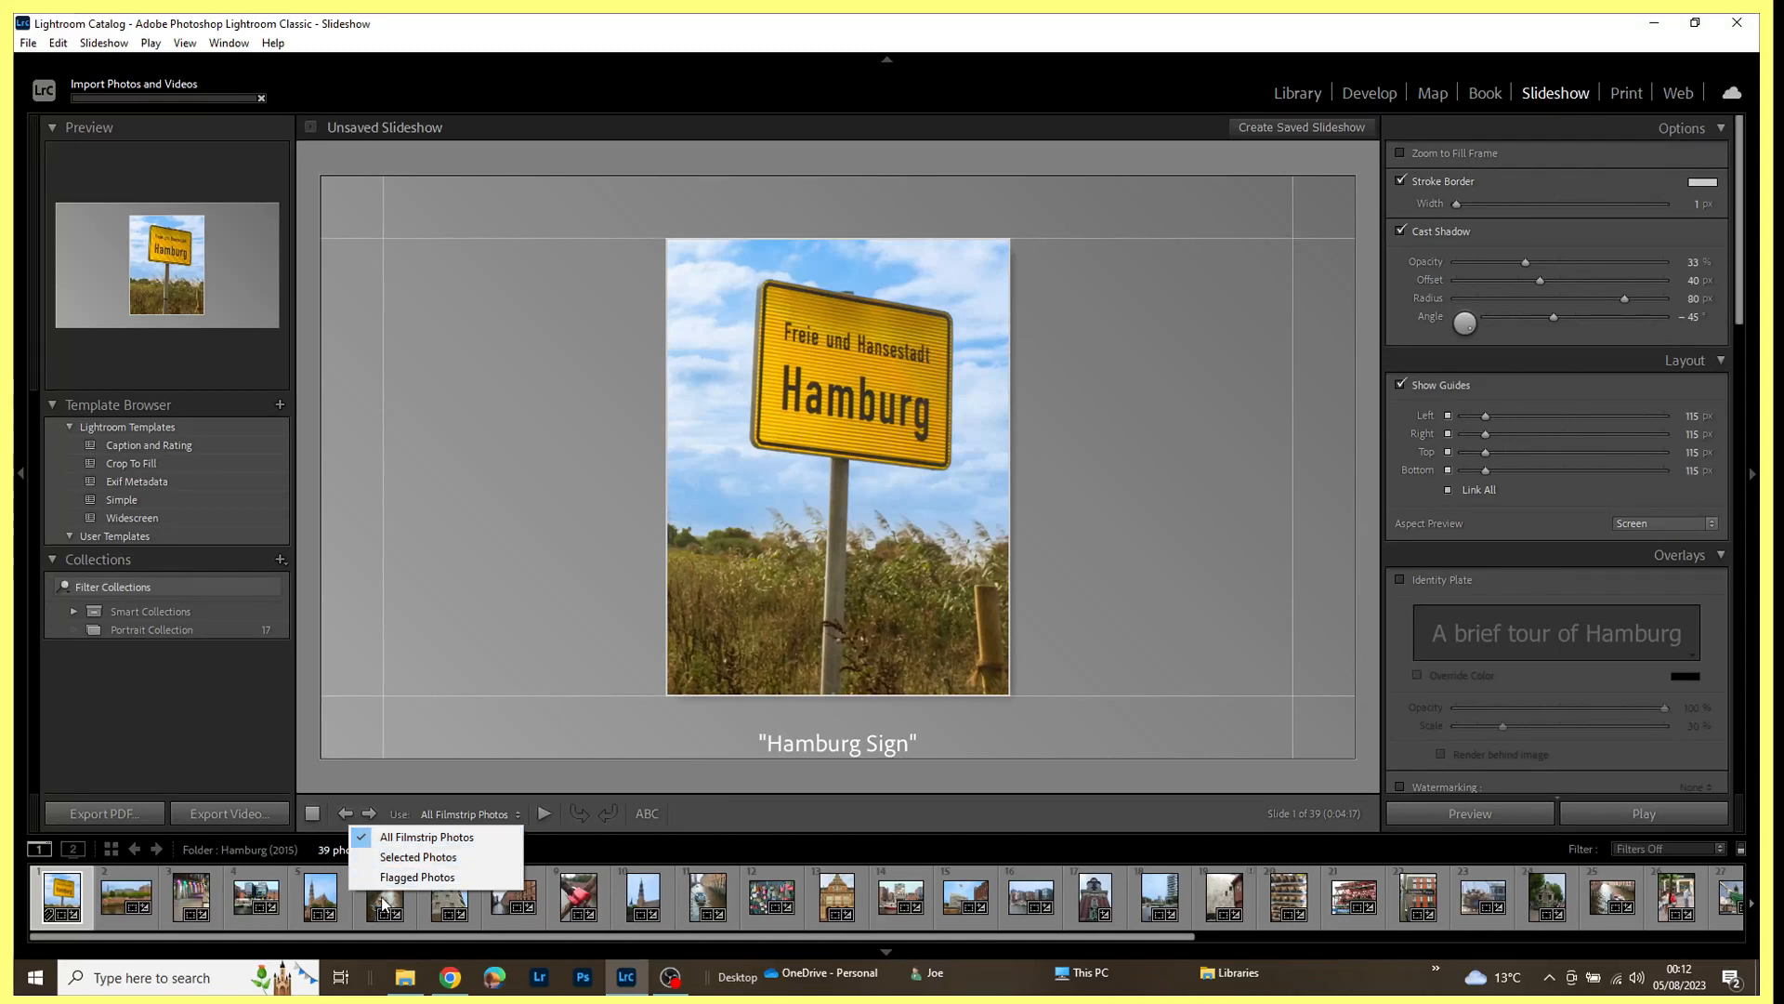
left_click(426, 837)
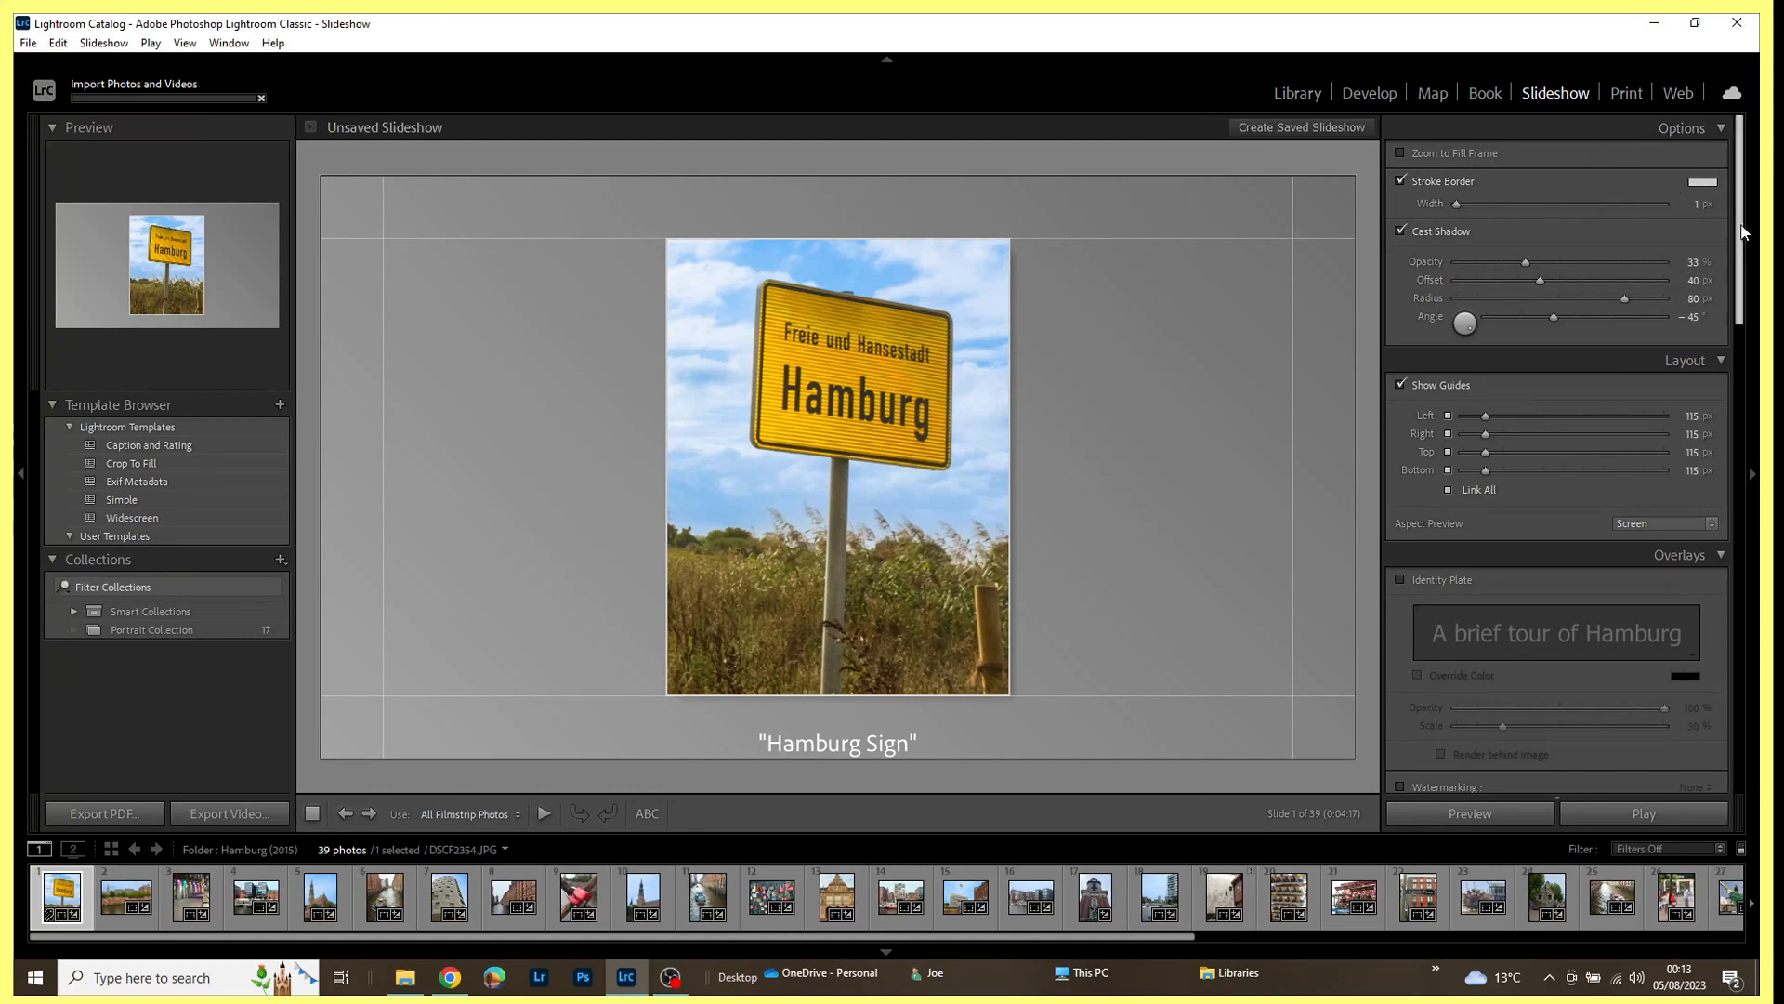
Try Zoom to Fill Frame on the first five slides and switch it back off.
scroll(1737, 372, "down", 10)
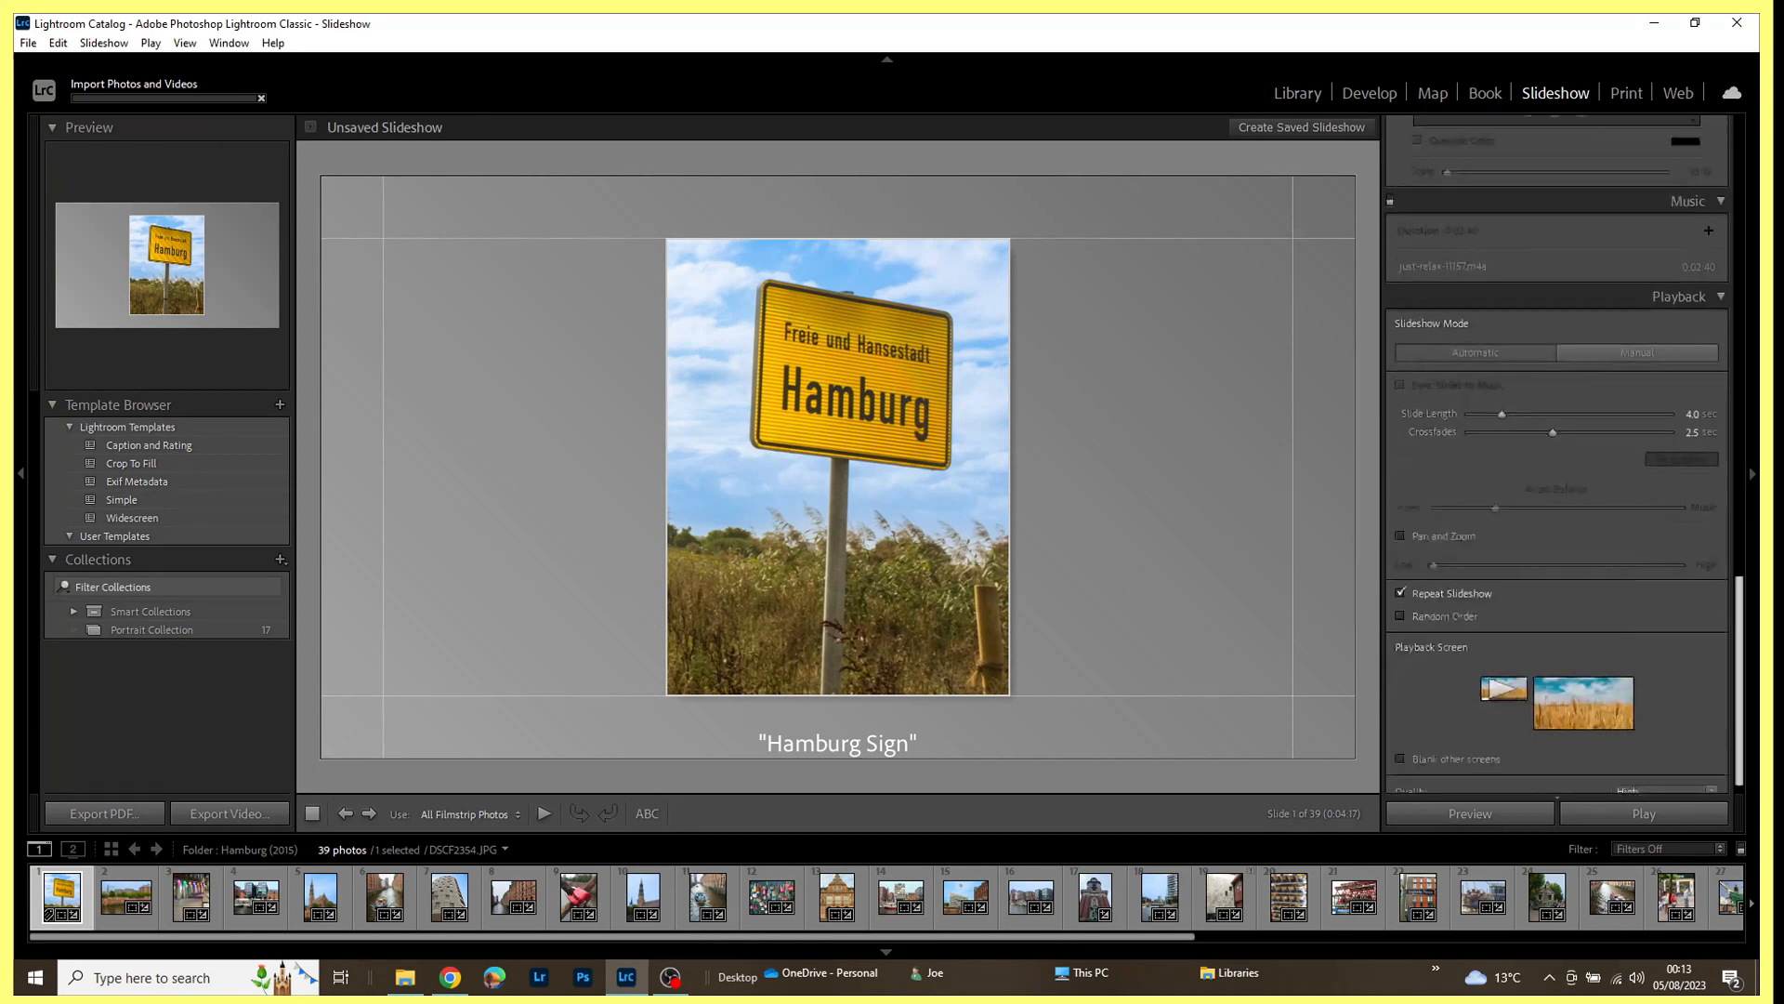
scroll(1599, 121, "up", 10)
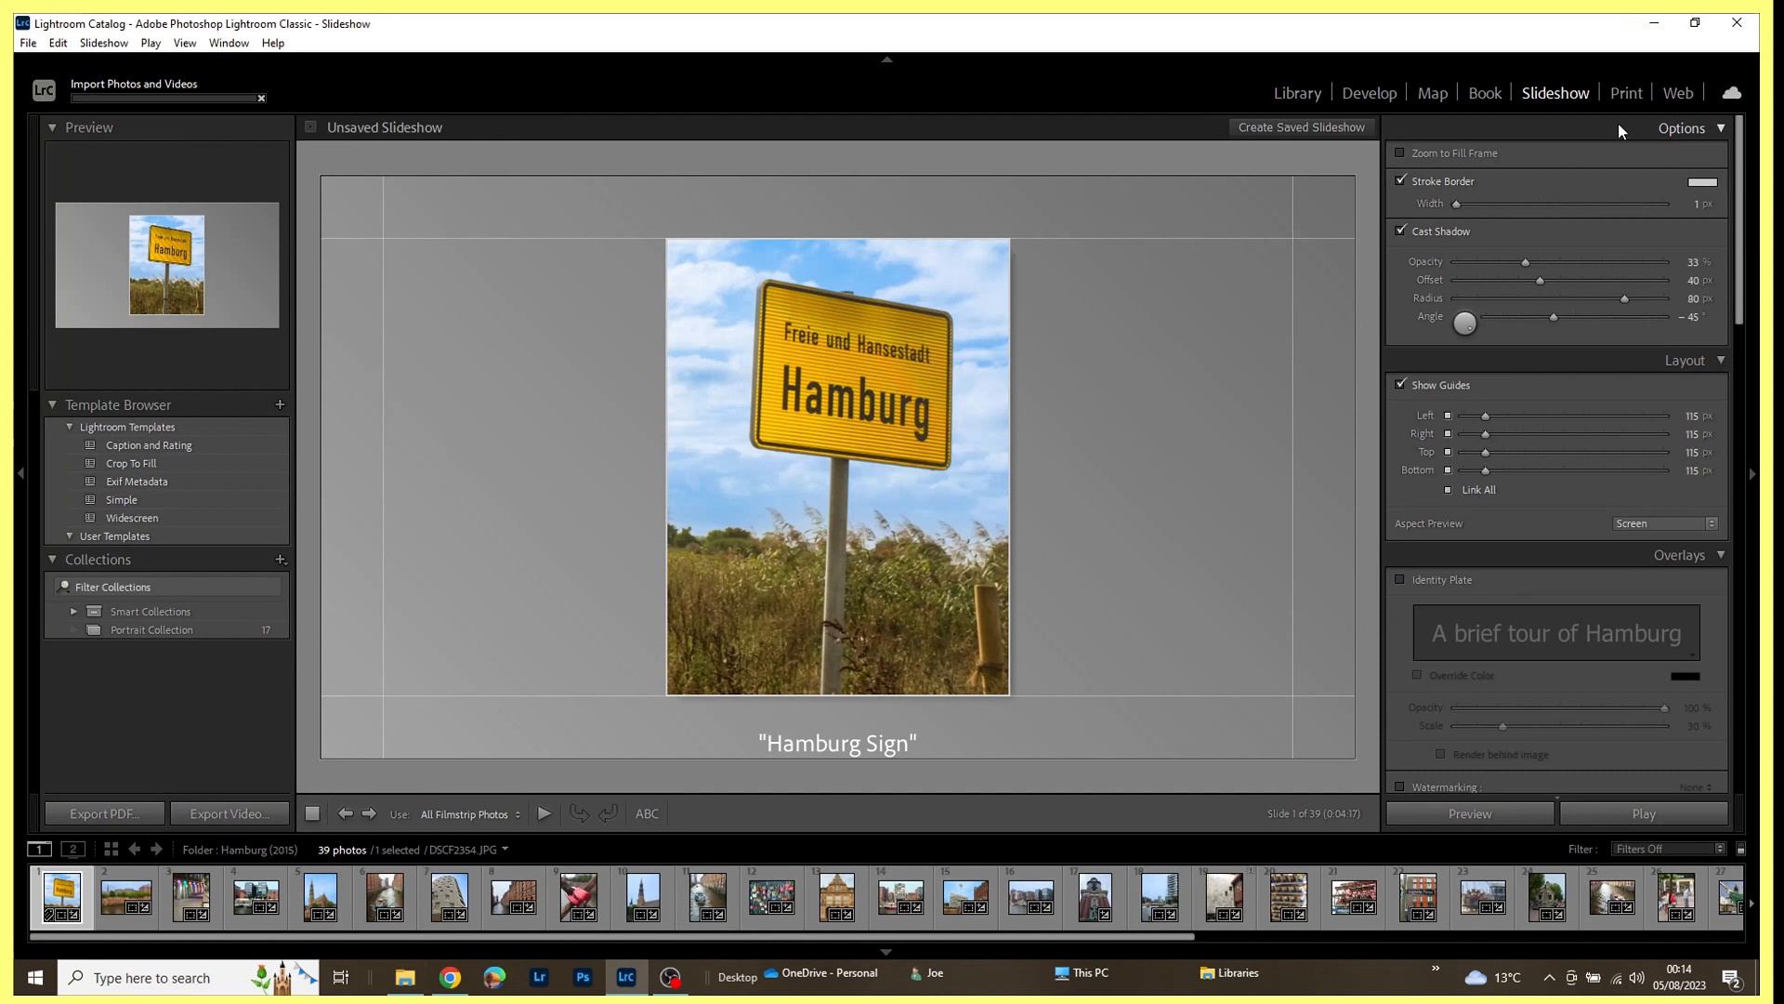
left_click(1402, 154)
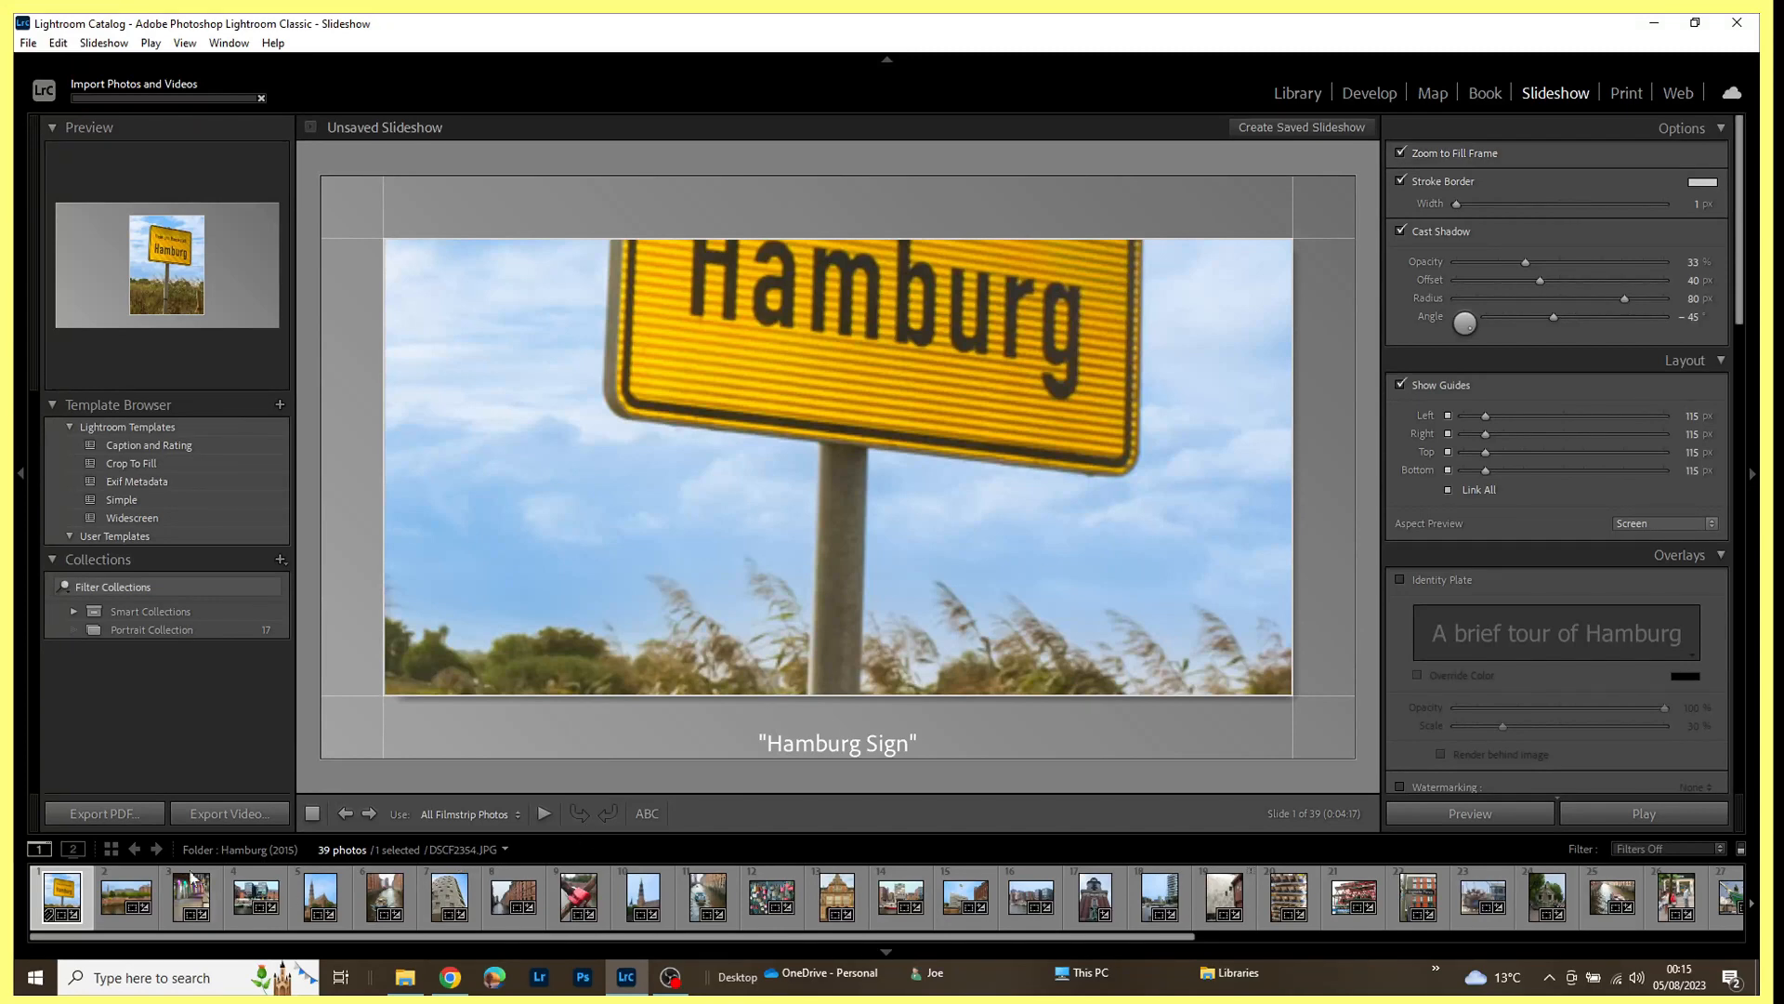
left_click(125, 894)
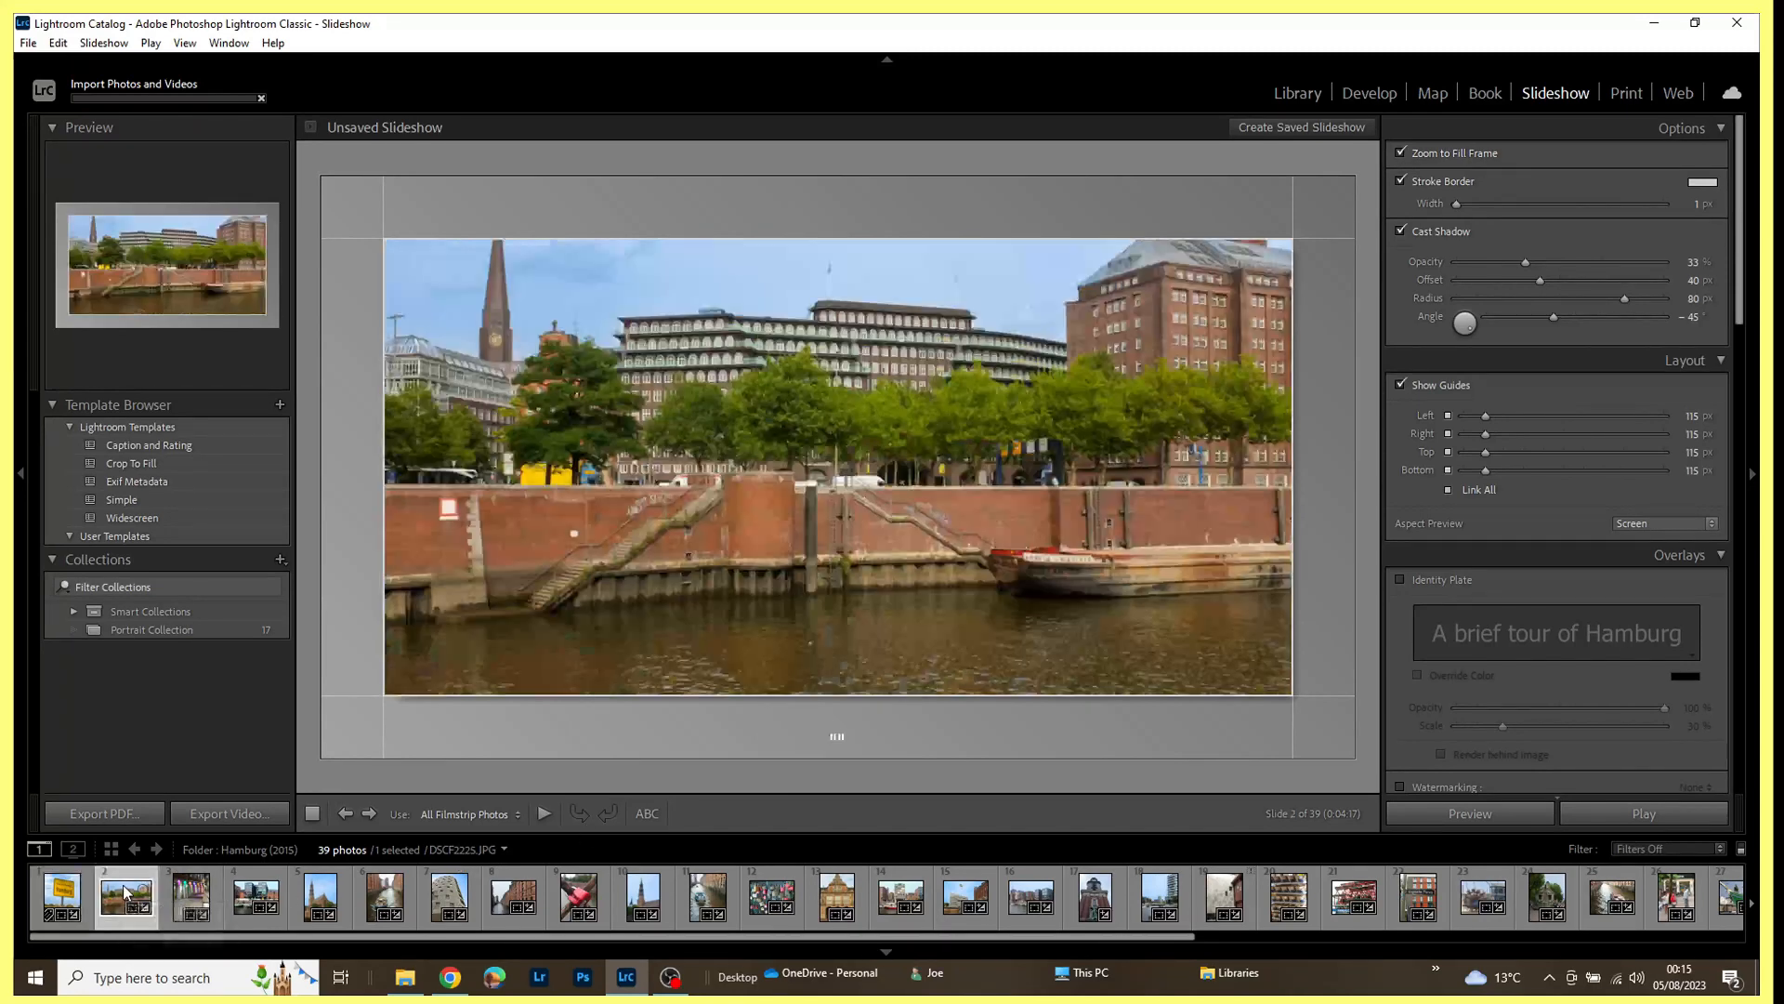
left_click(191, 895)
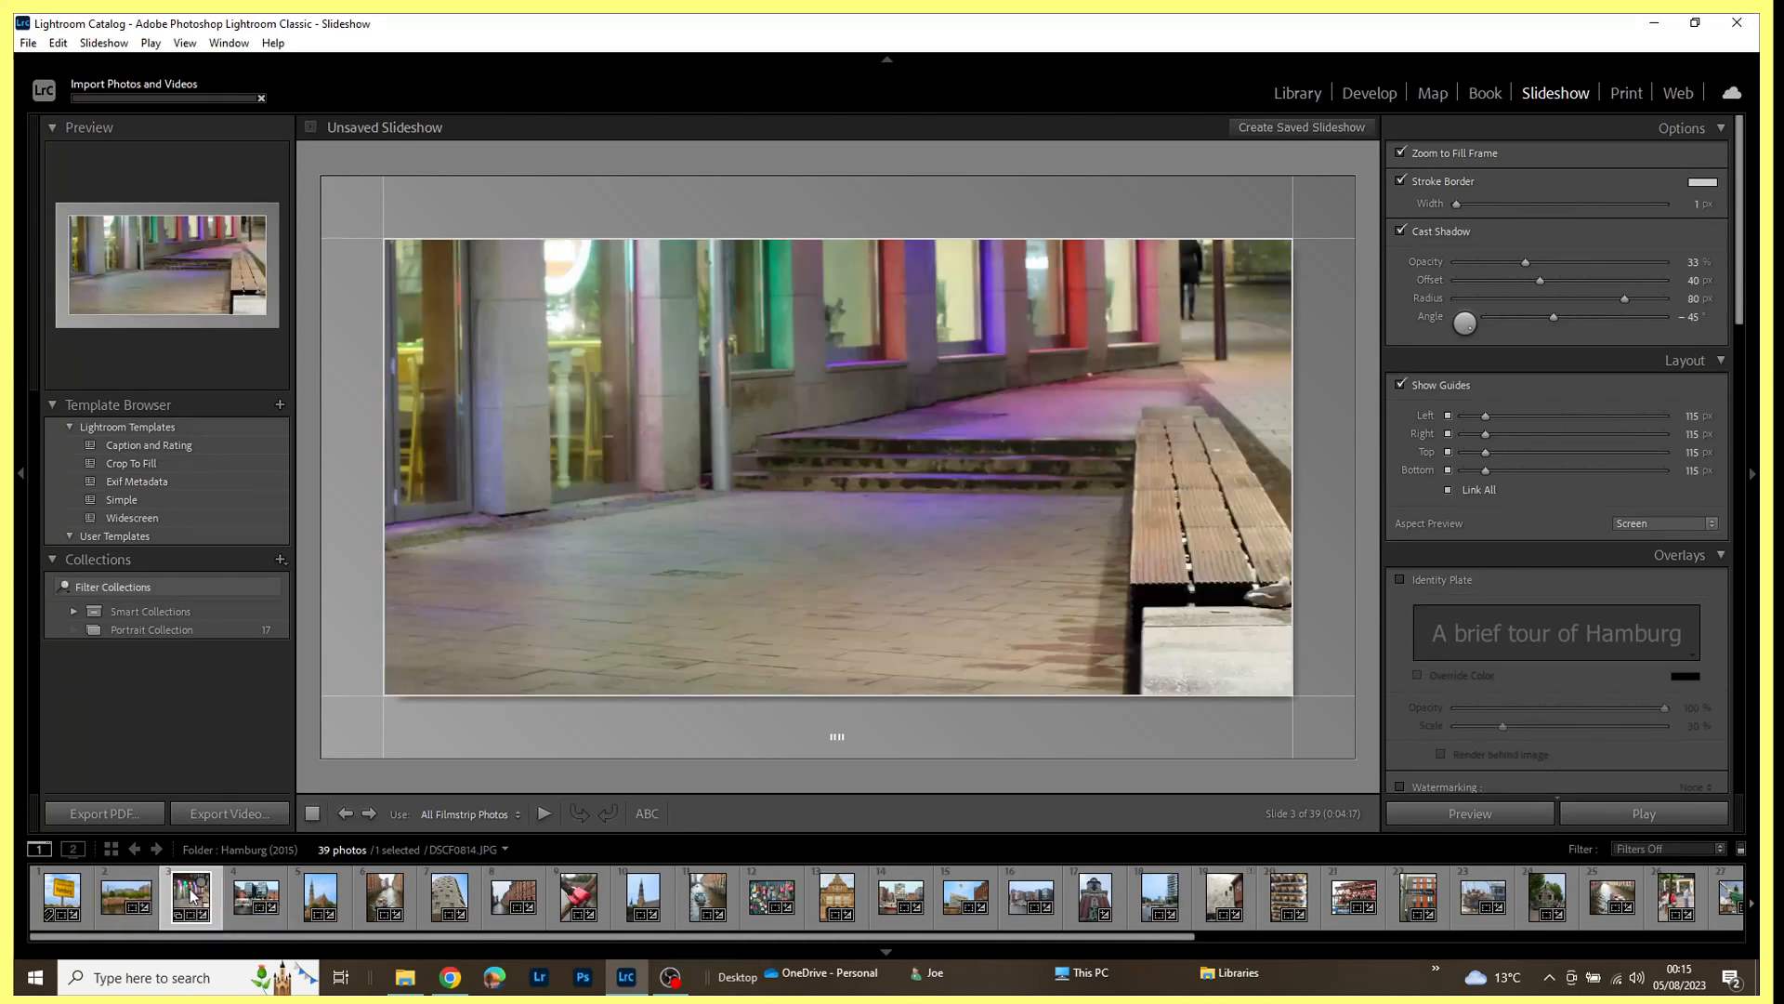
left_click(245, 893)
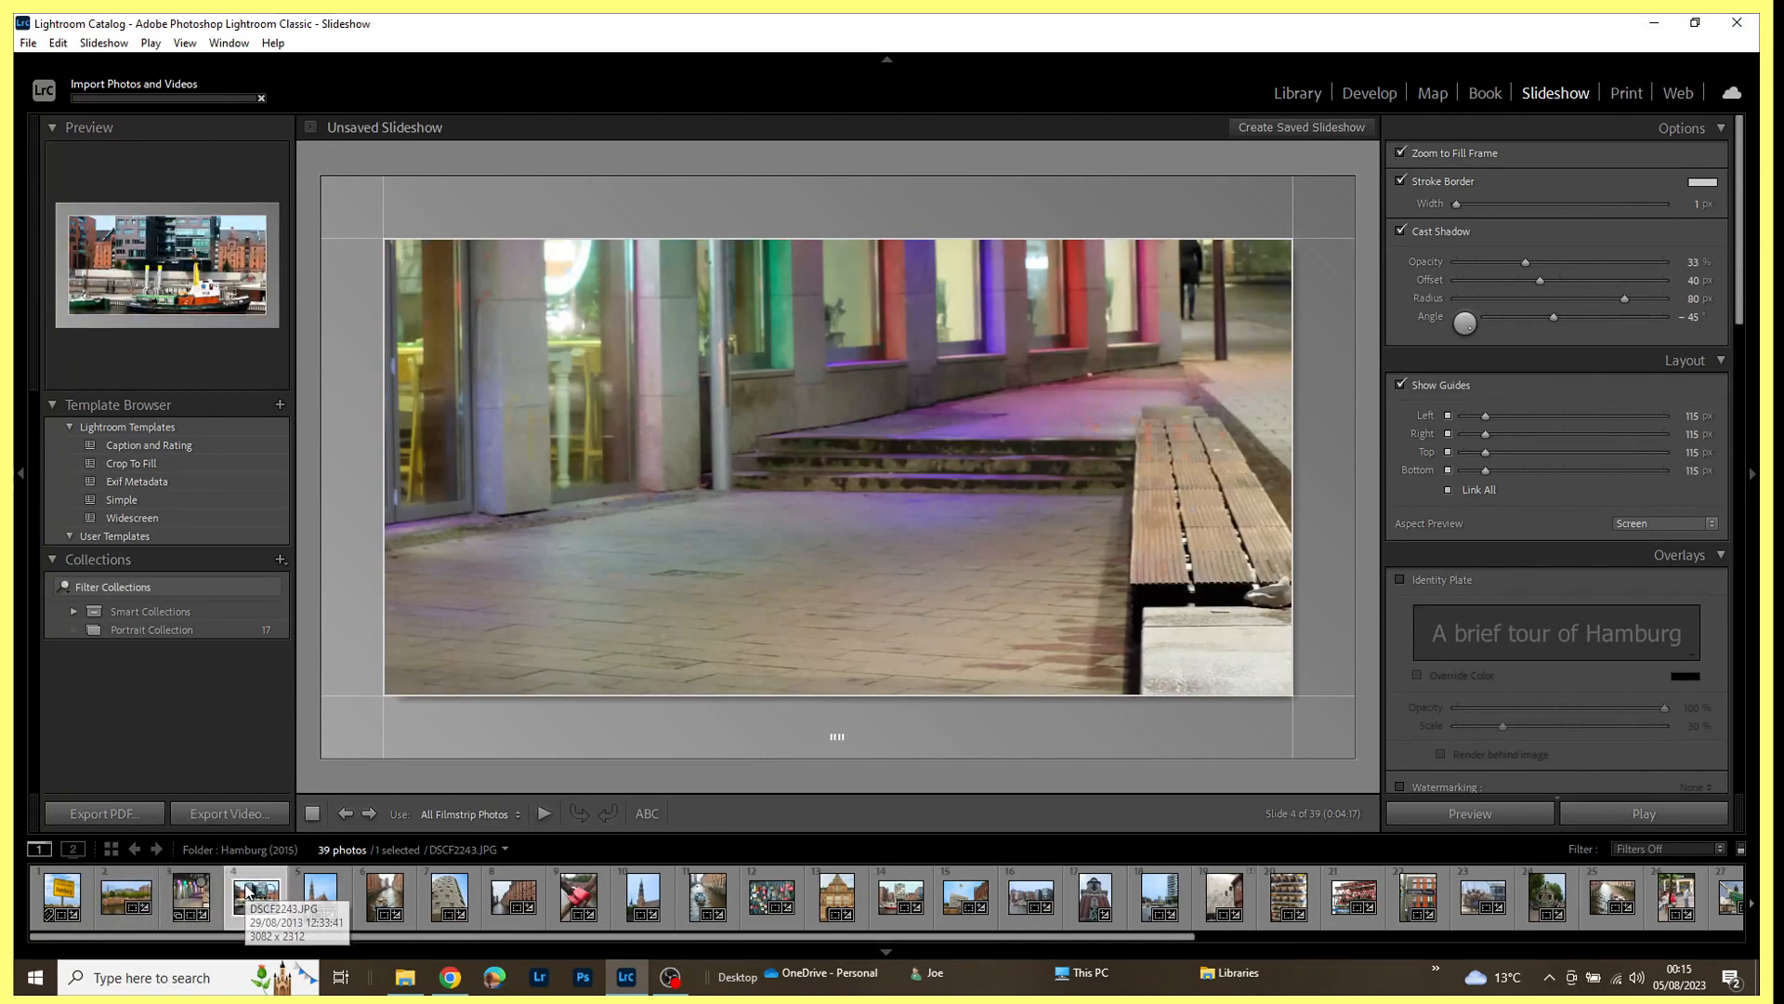
left_click(320, 892)
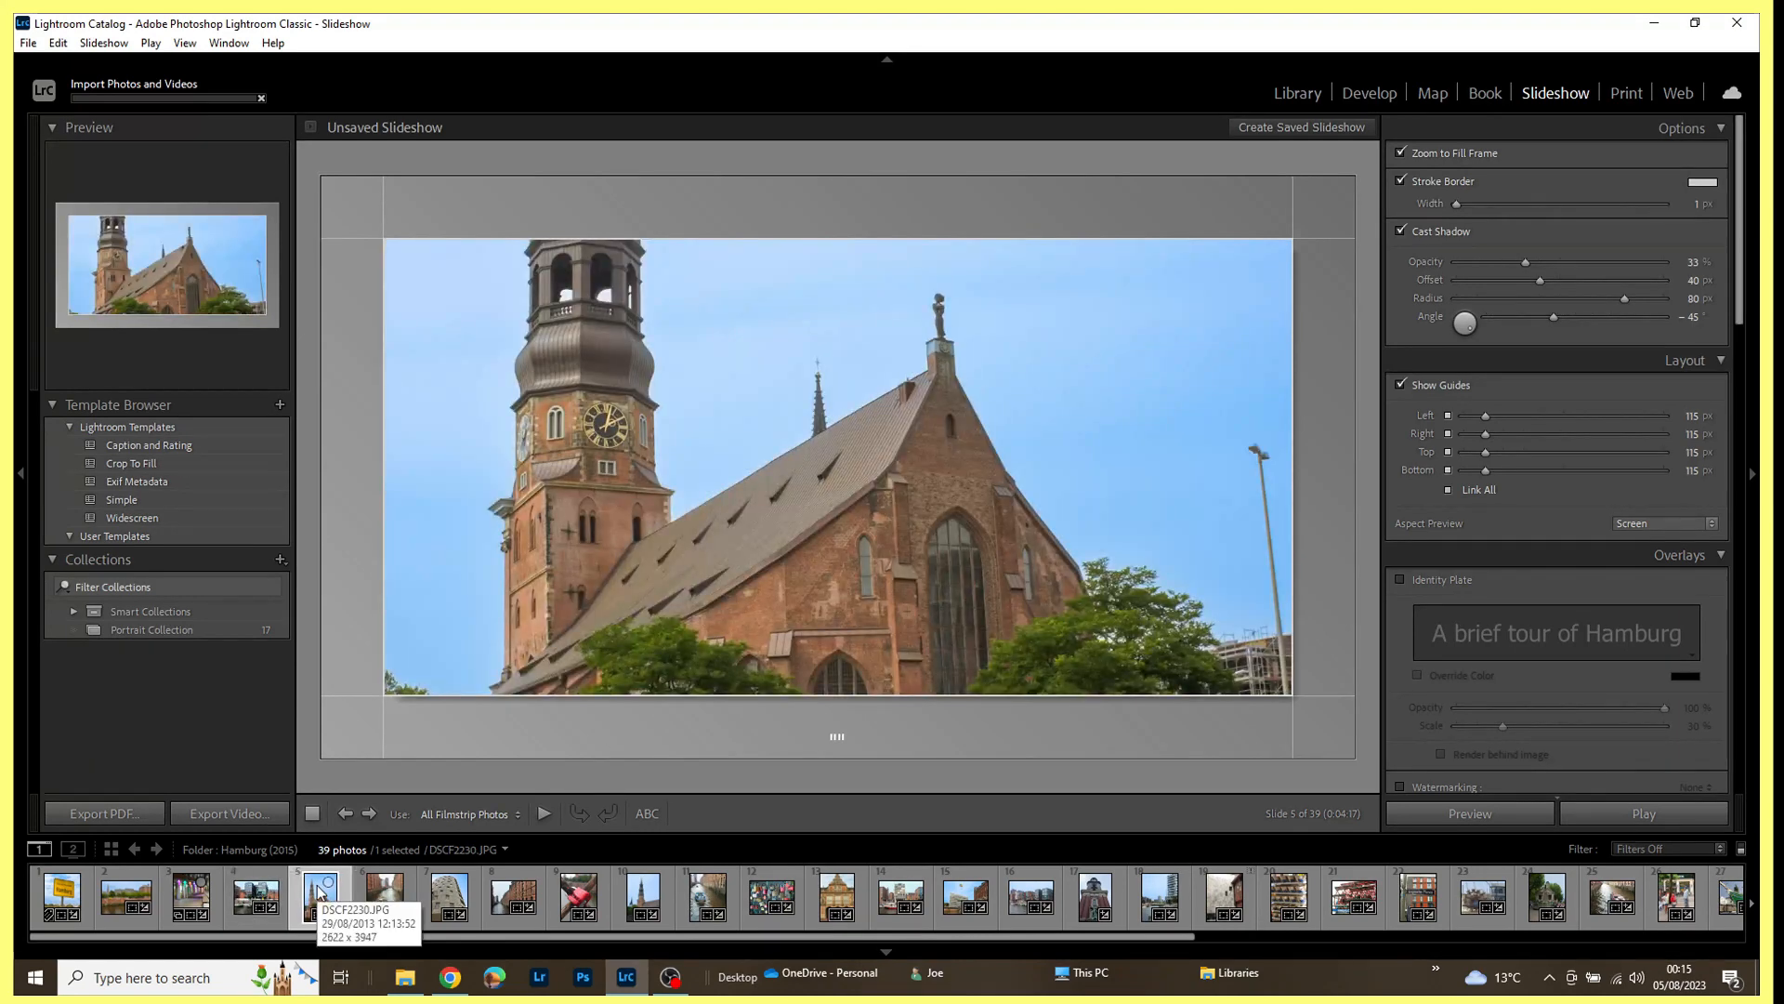
left_click(58, 898)
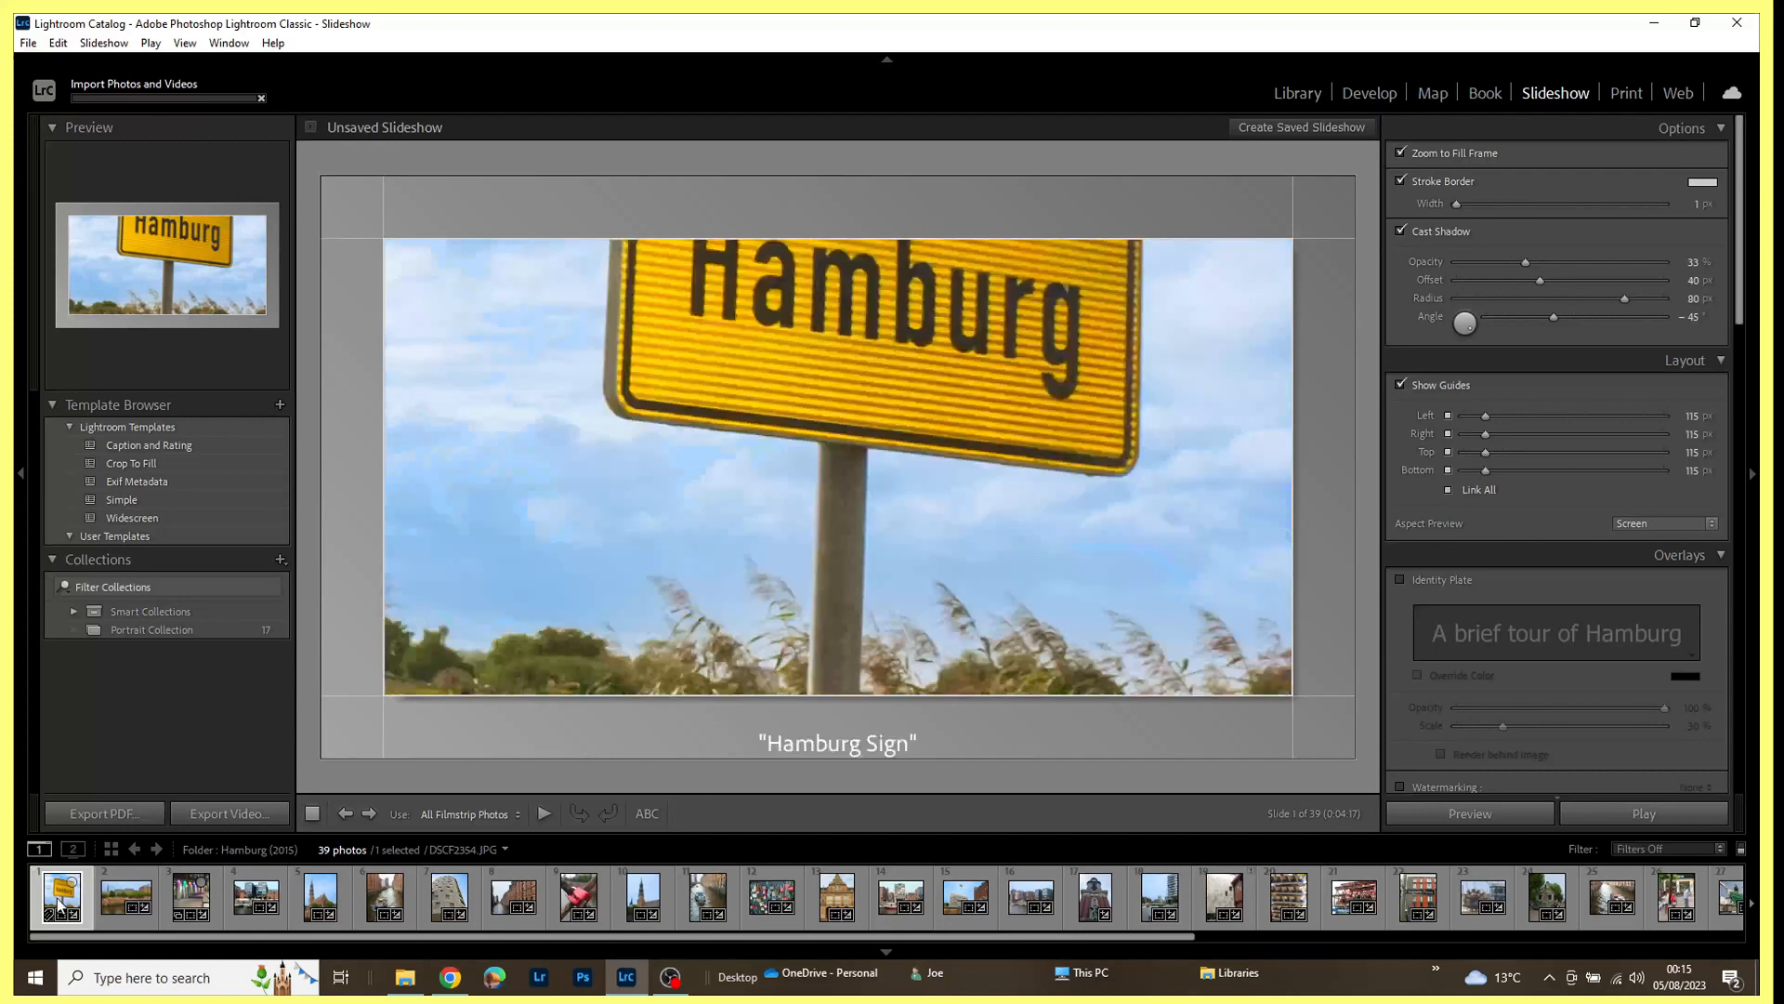
left_click(1401, 150)
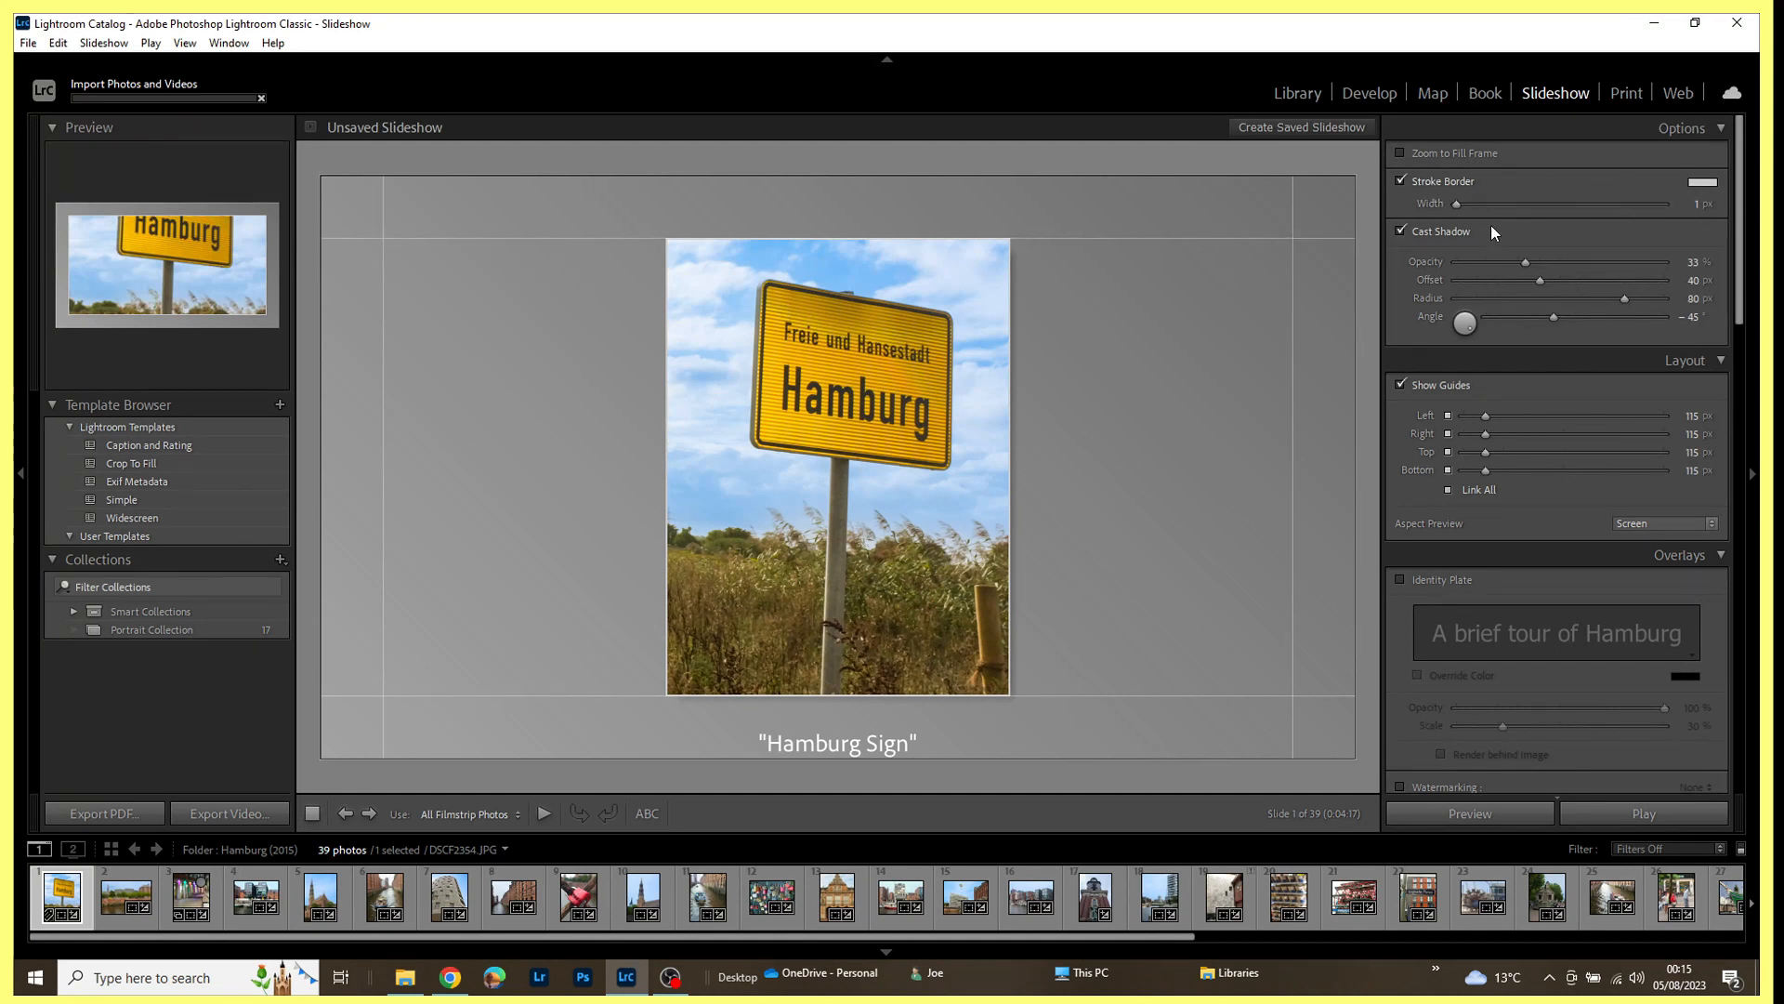
Set the stroke border color to black.
left_click(1705, 184)
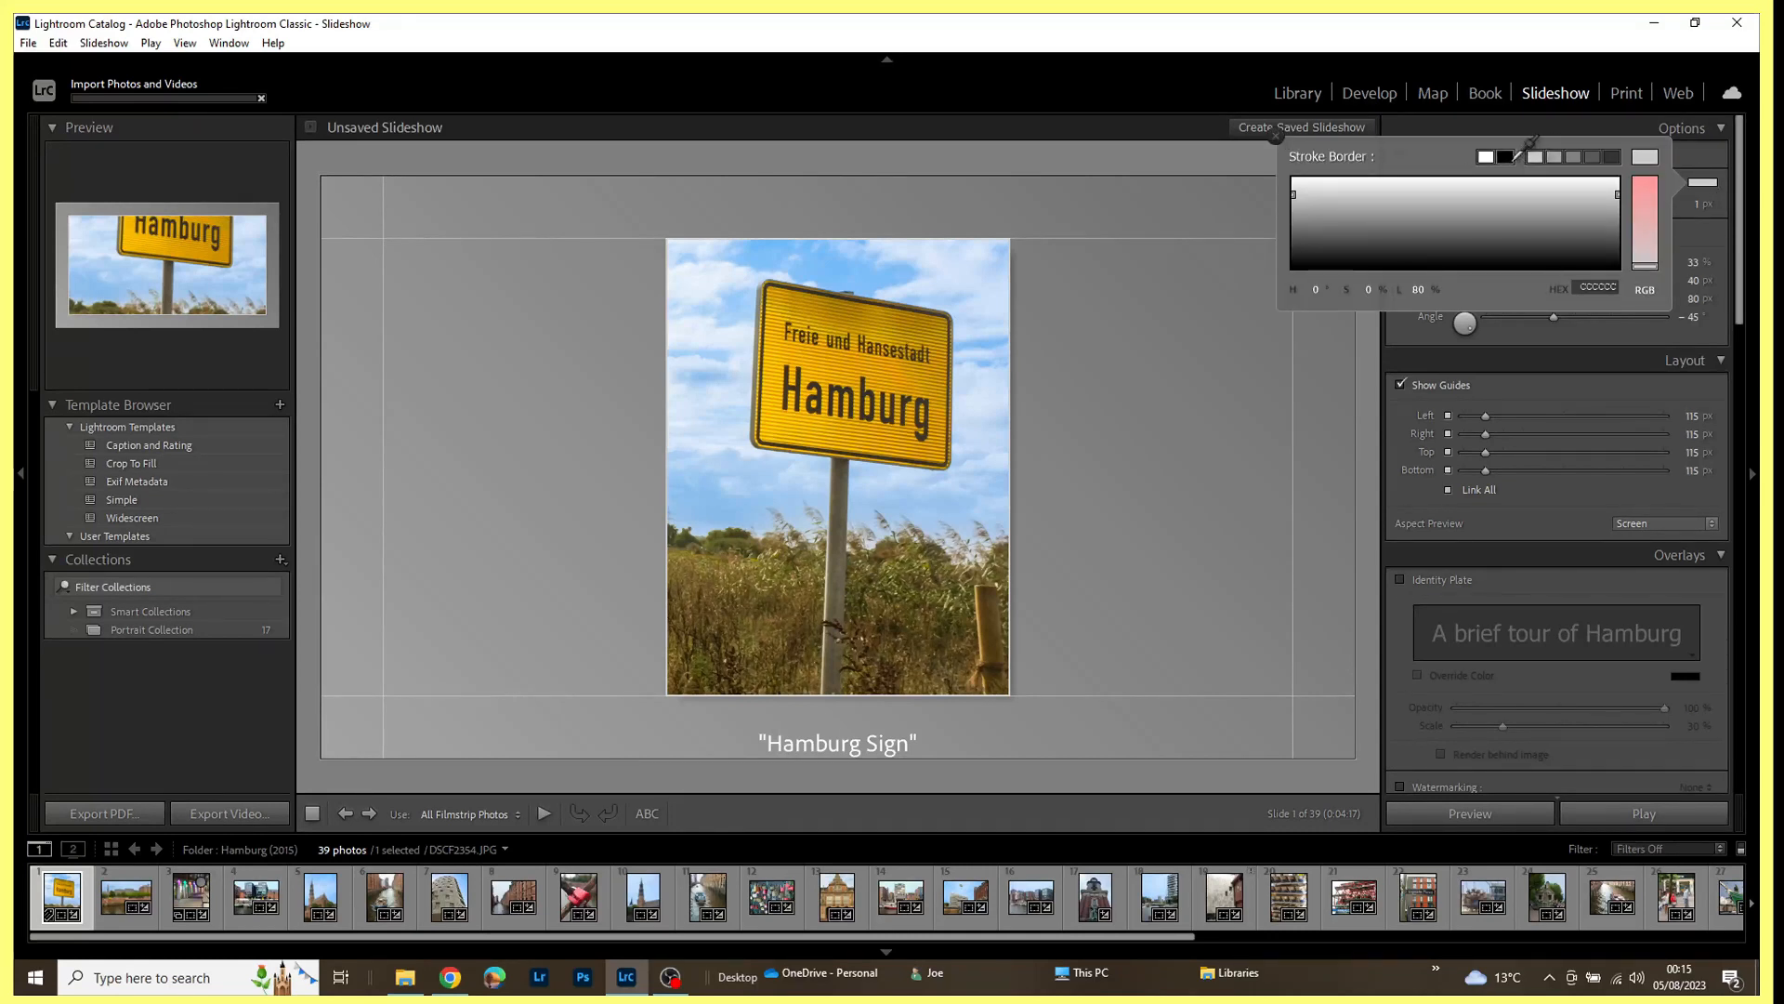
left_click(1505, 156)
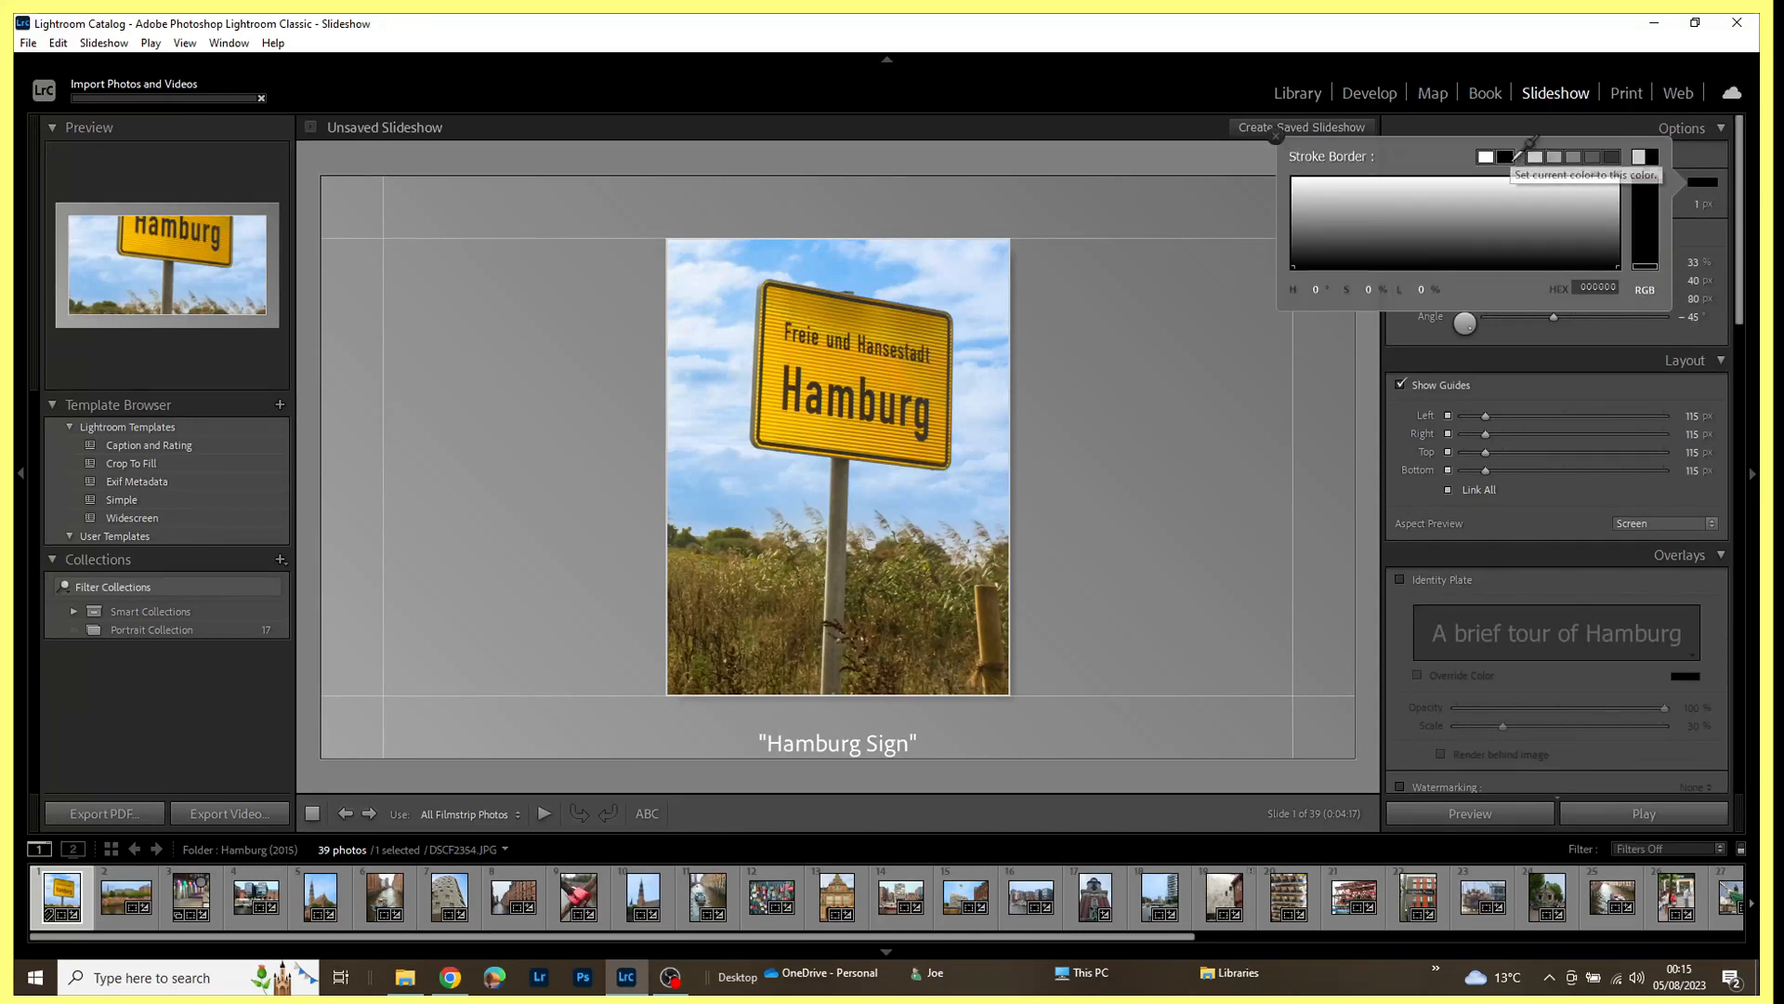
left_click(1276, 136)
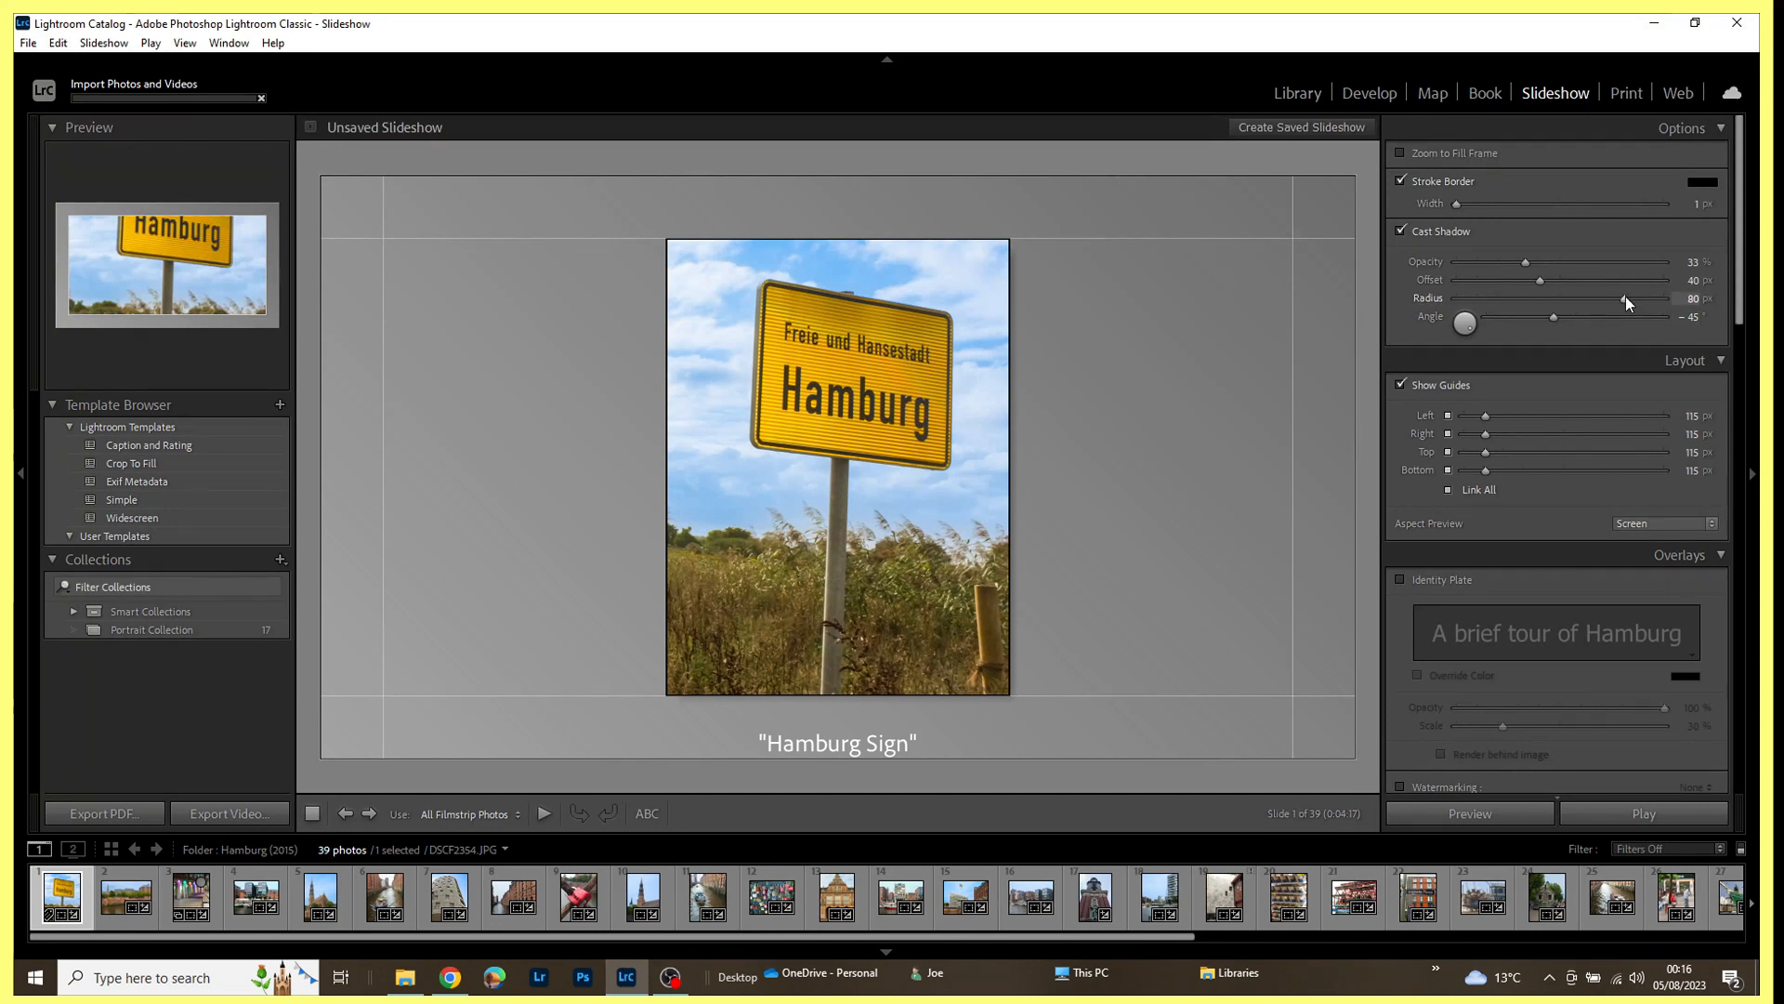
Adjust the cast shadow to radius 86 px, offset 79 px and opacity 46%.
left_click_drag(1625, 299, 1637, 300)
left_click_drag(1540, 281, 1624, 310)
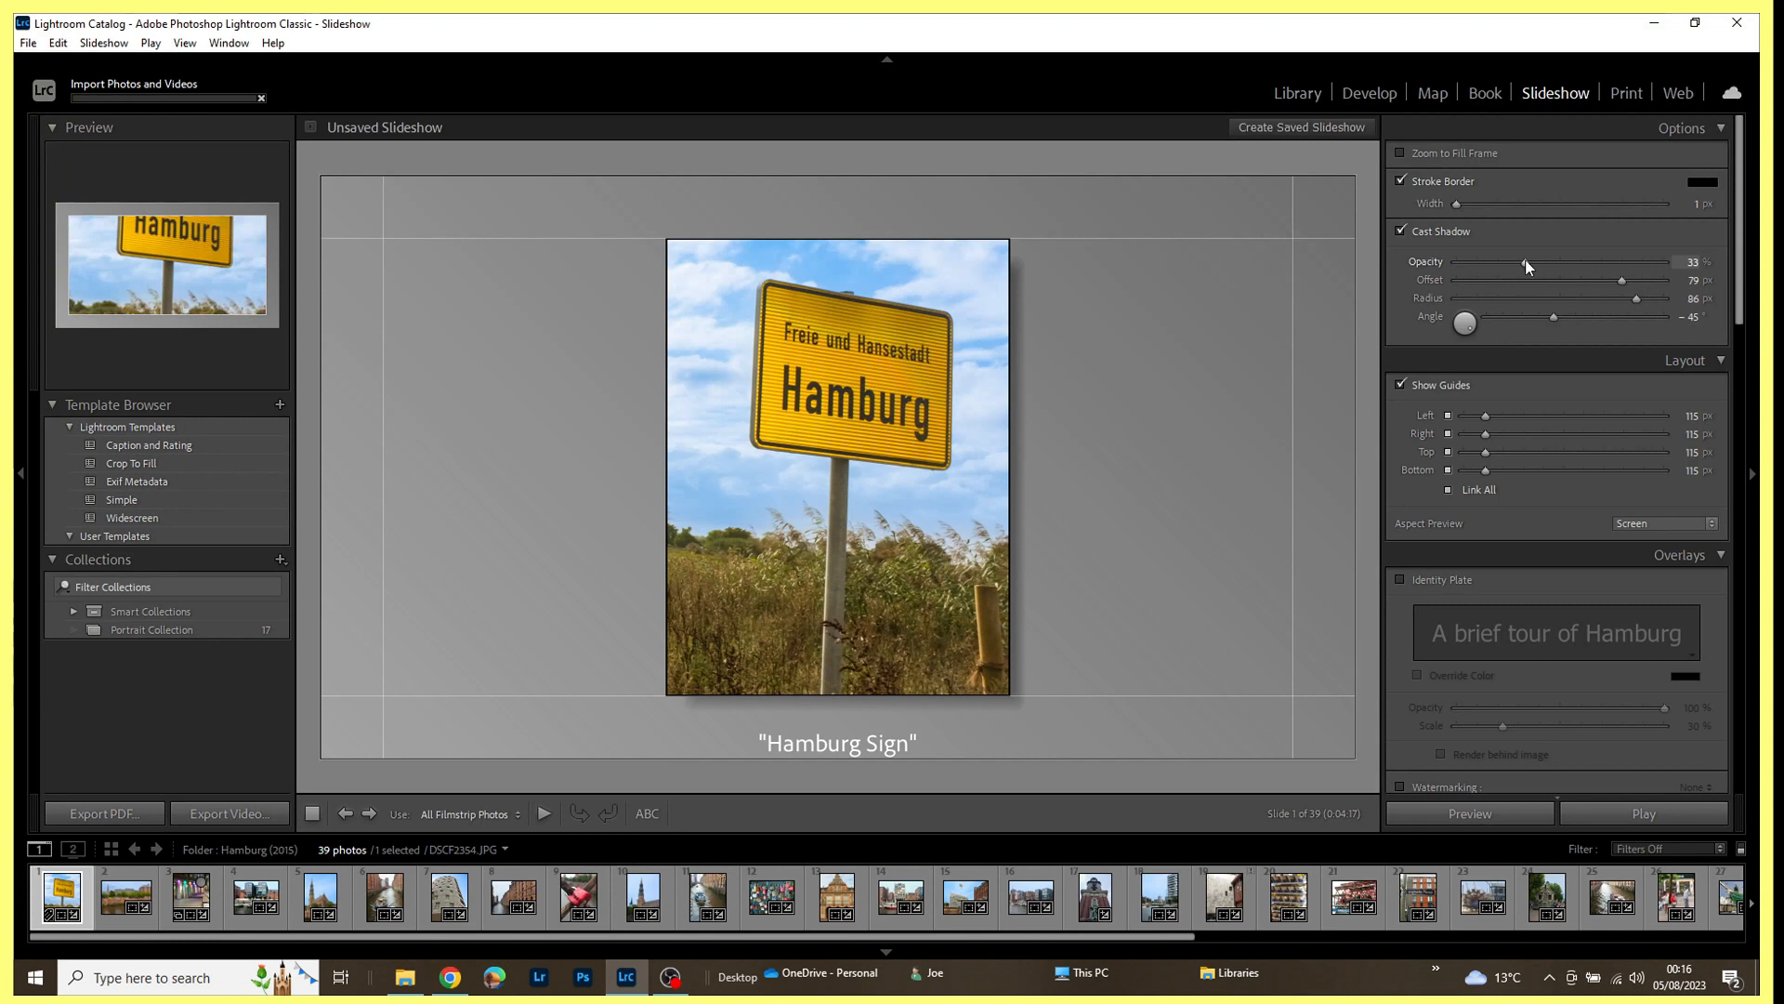
left_click_drag(1531, 265, 1553, 264)
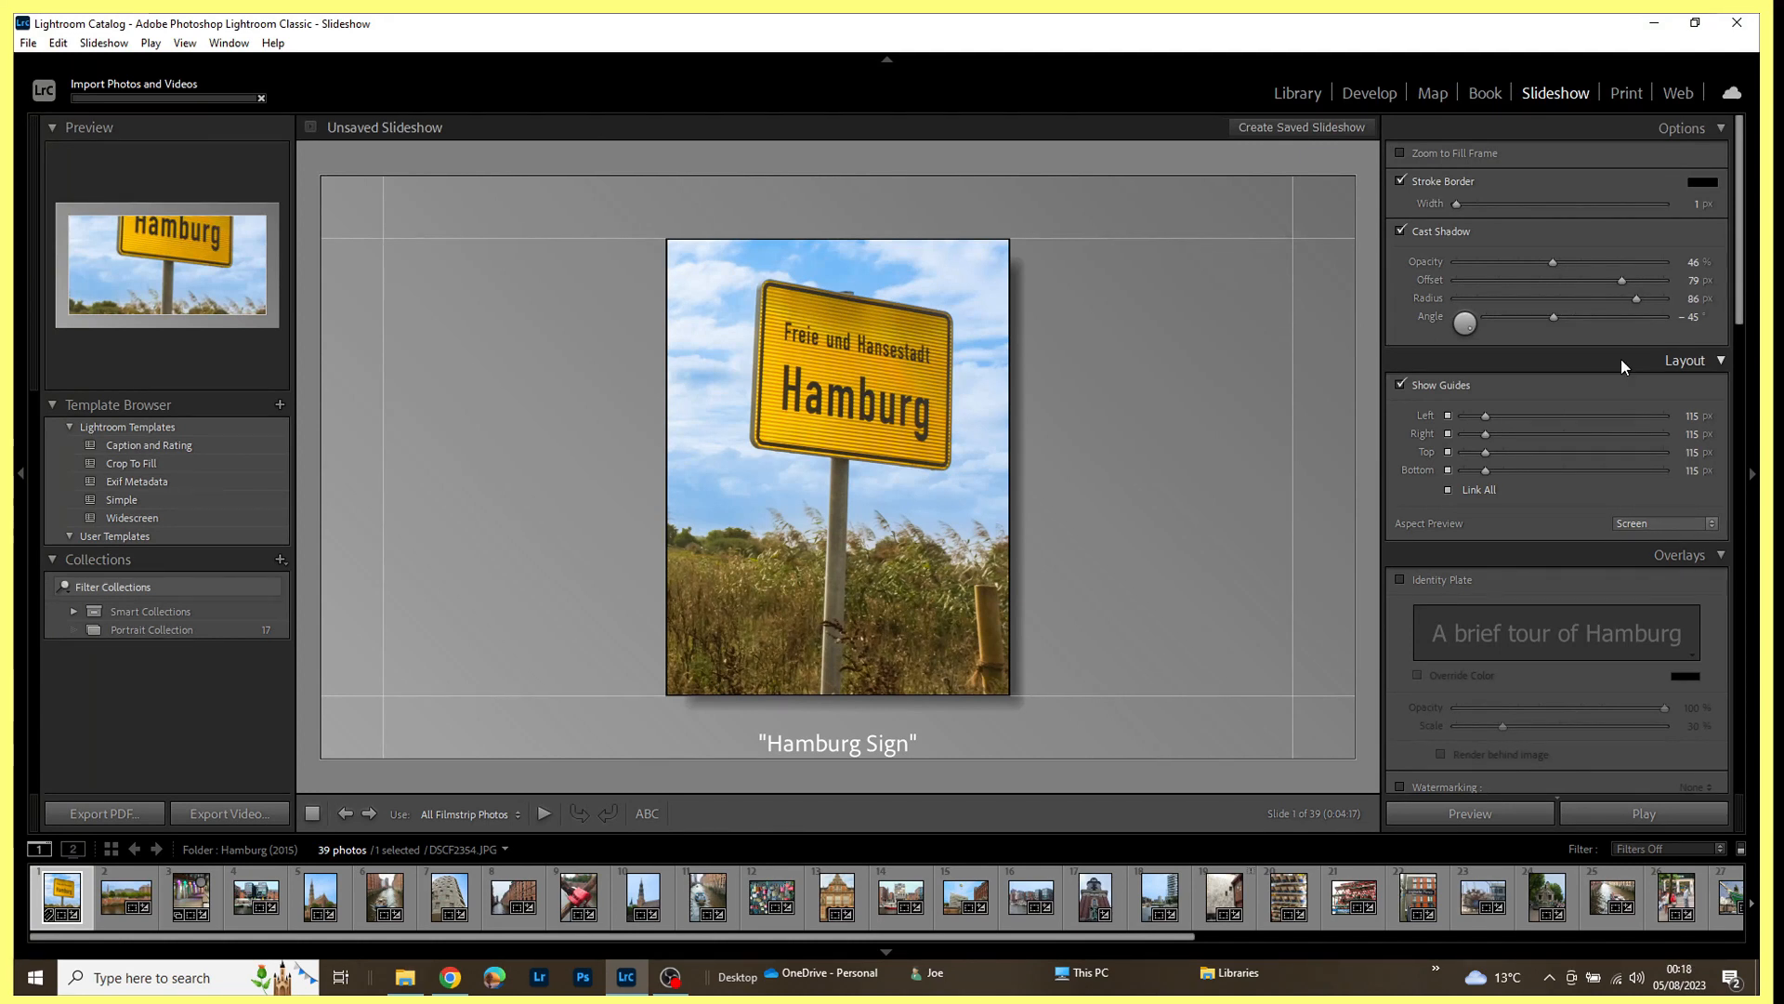
Toggle the layout guides off and on, and try the 16:9 and 4:3 aspect previews before restoring Screen.
left_click(1401, 384)
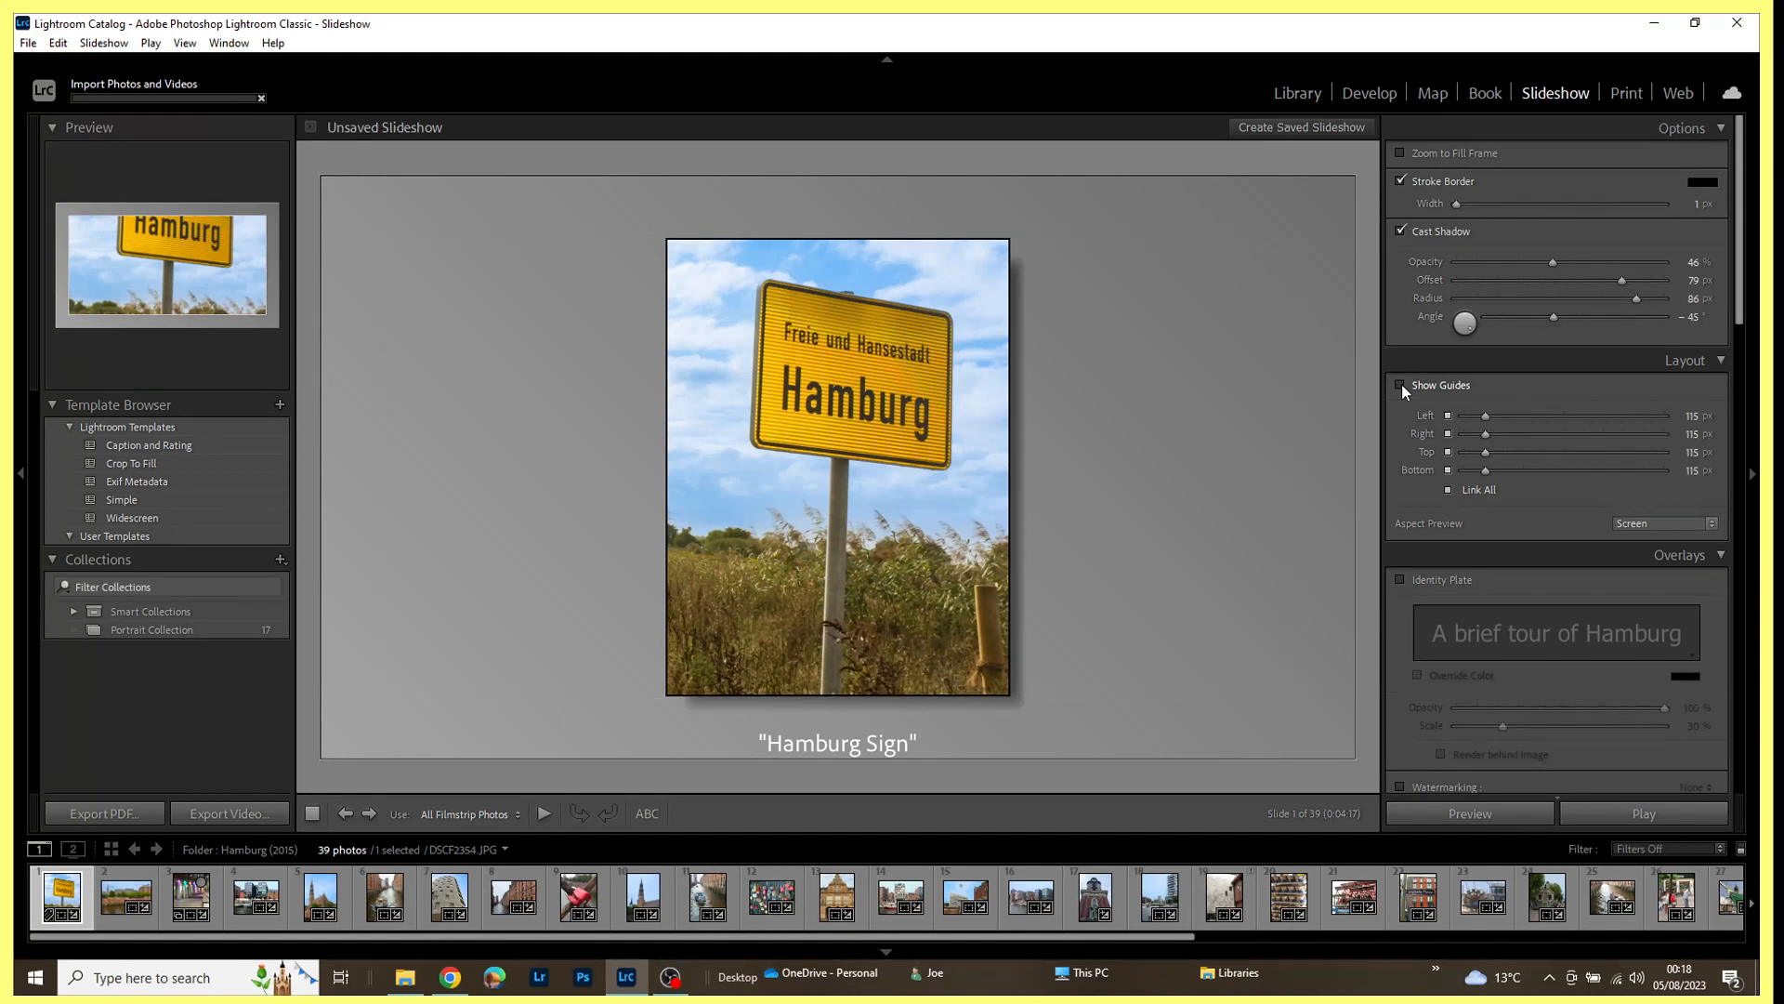
left_click(1401, 384)
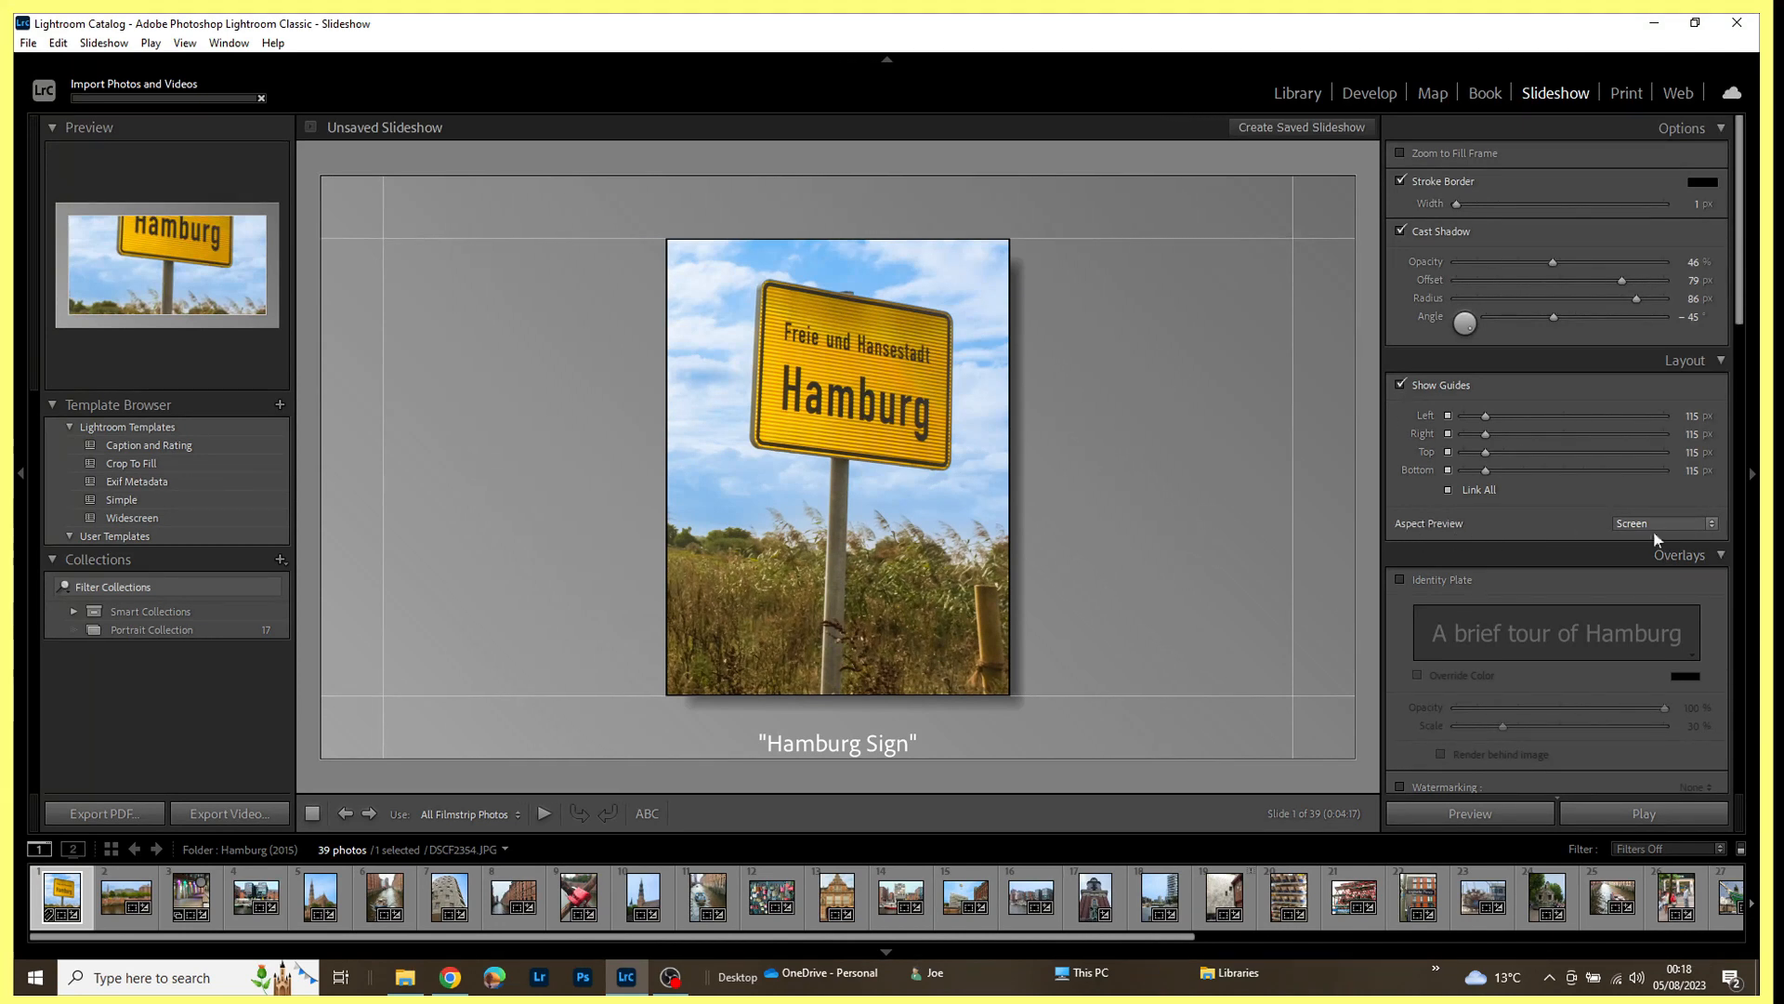
left_click(1713, 526)
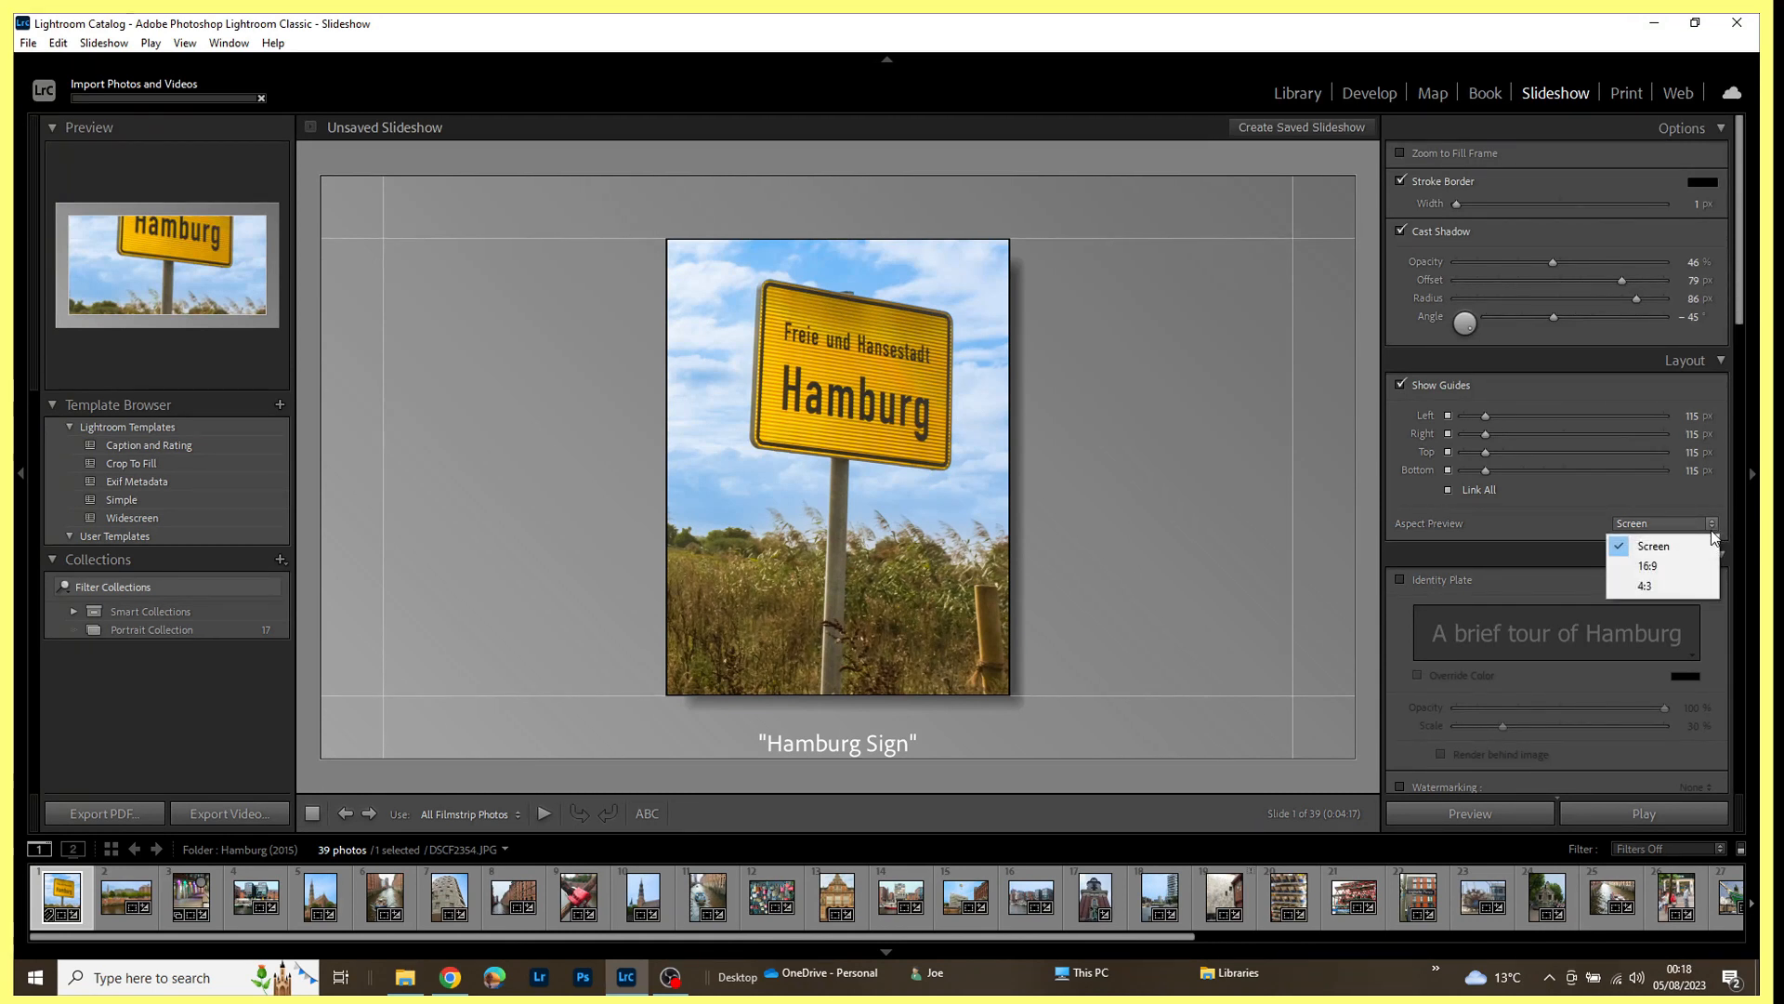
left_click(1671, 565)
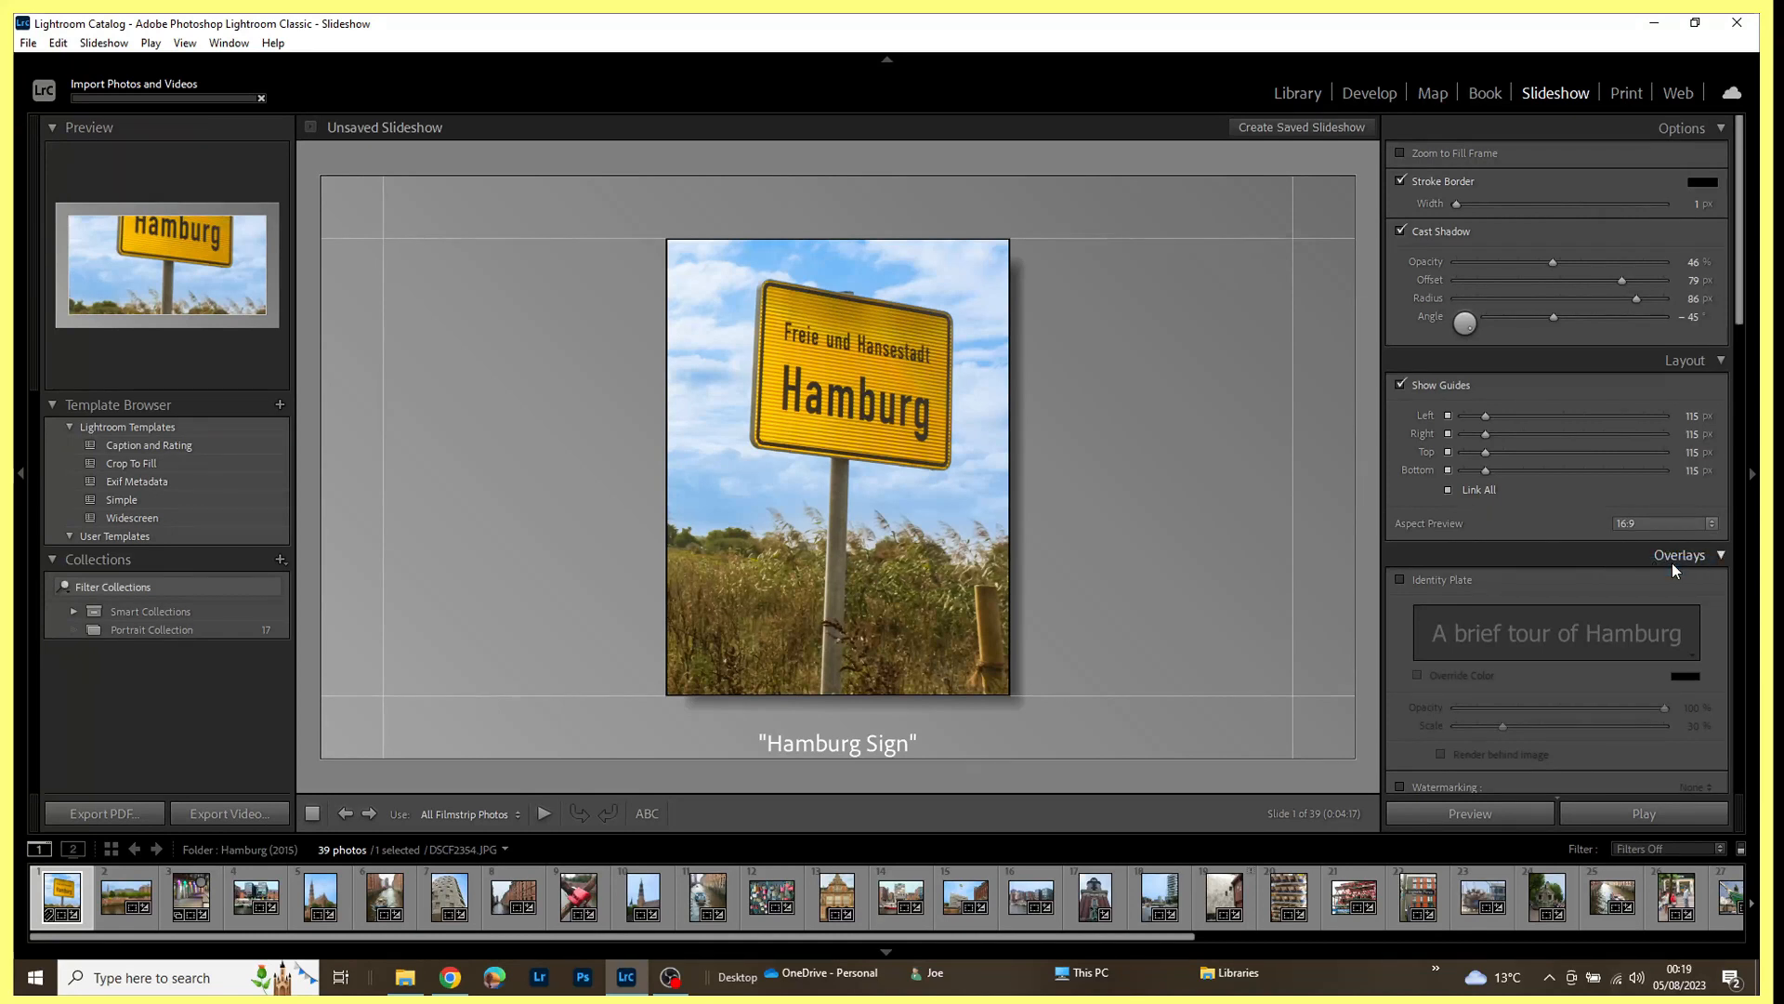
left_click(1711, 523)
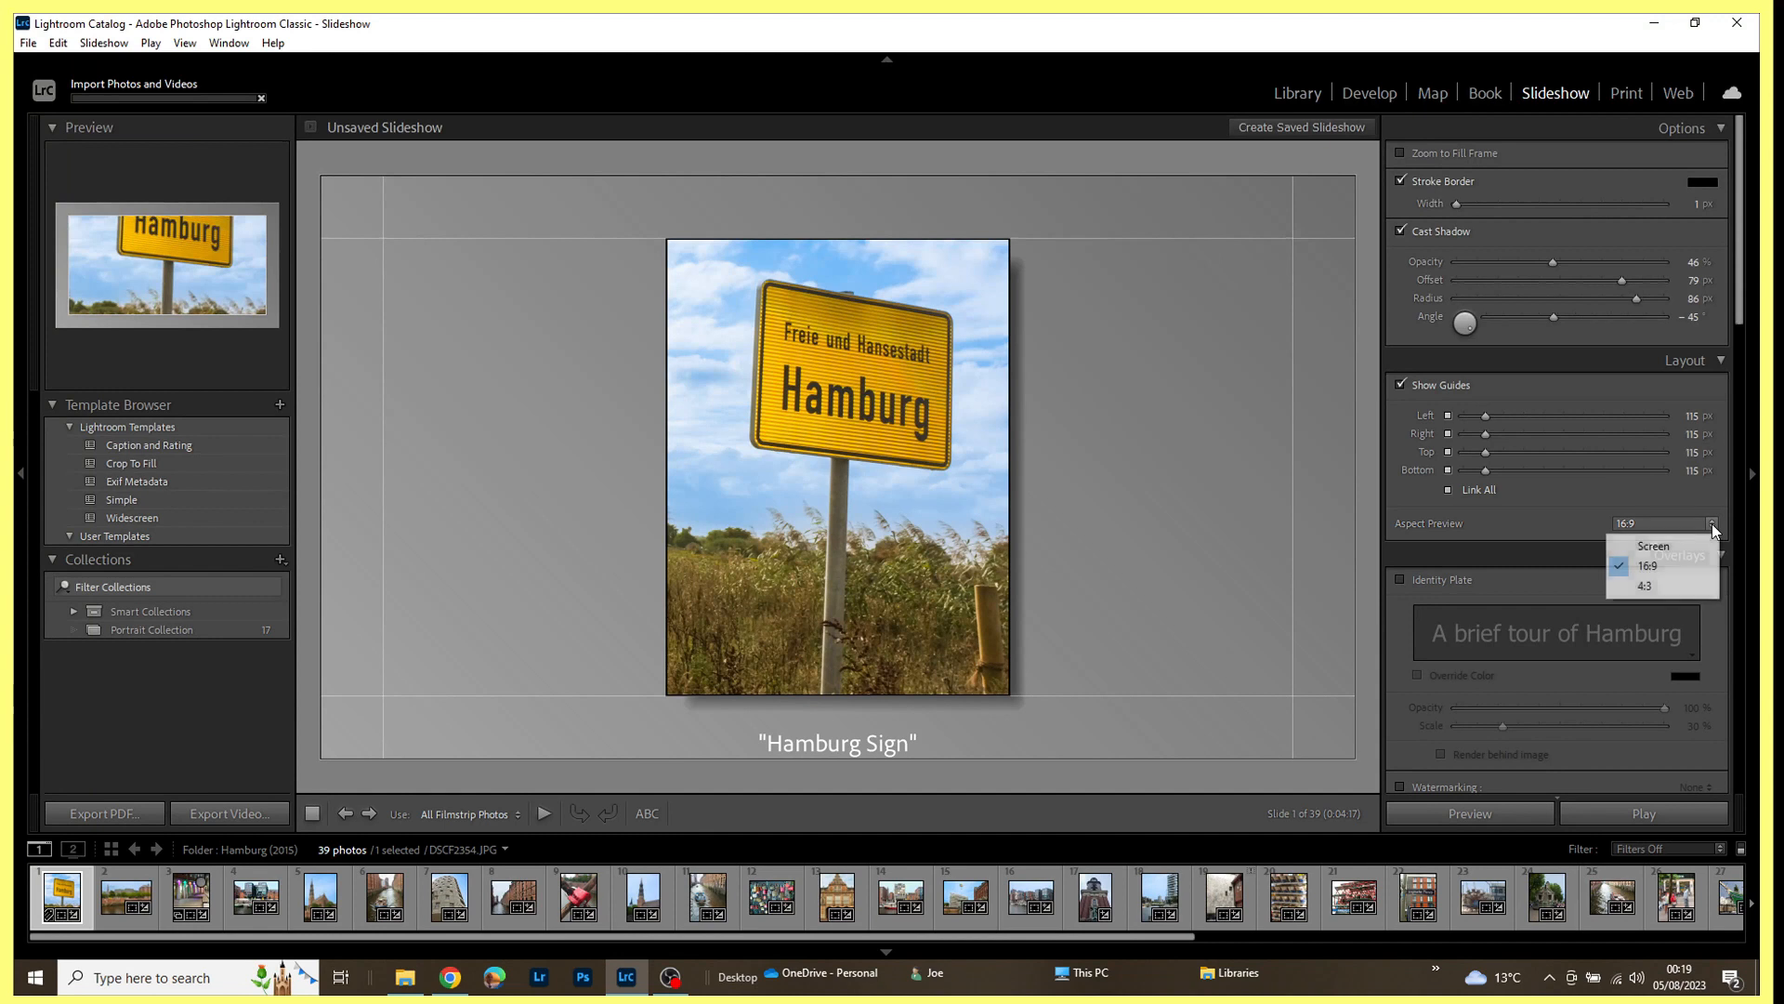
left_click(1654, 586)
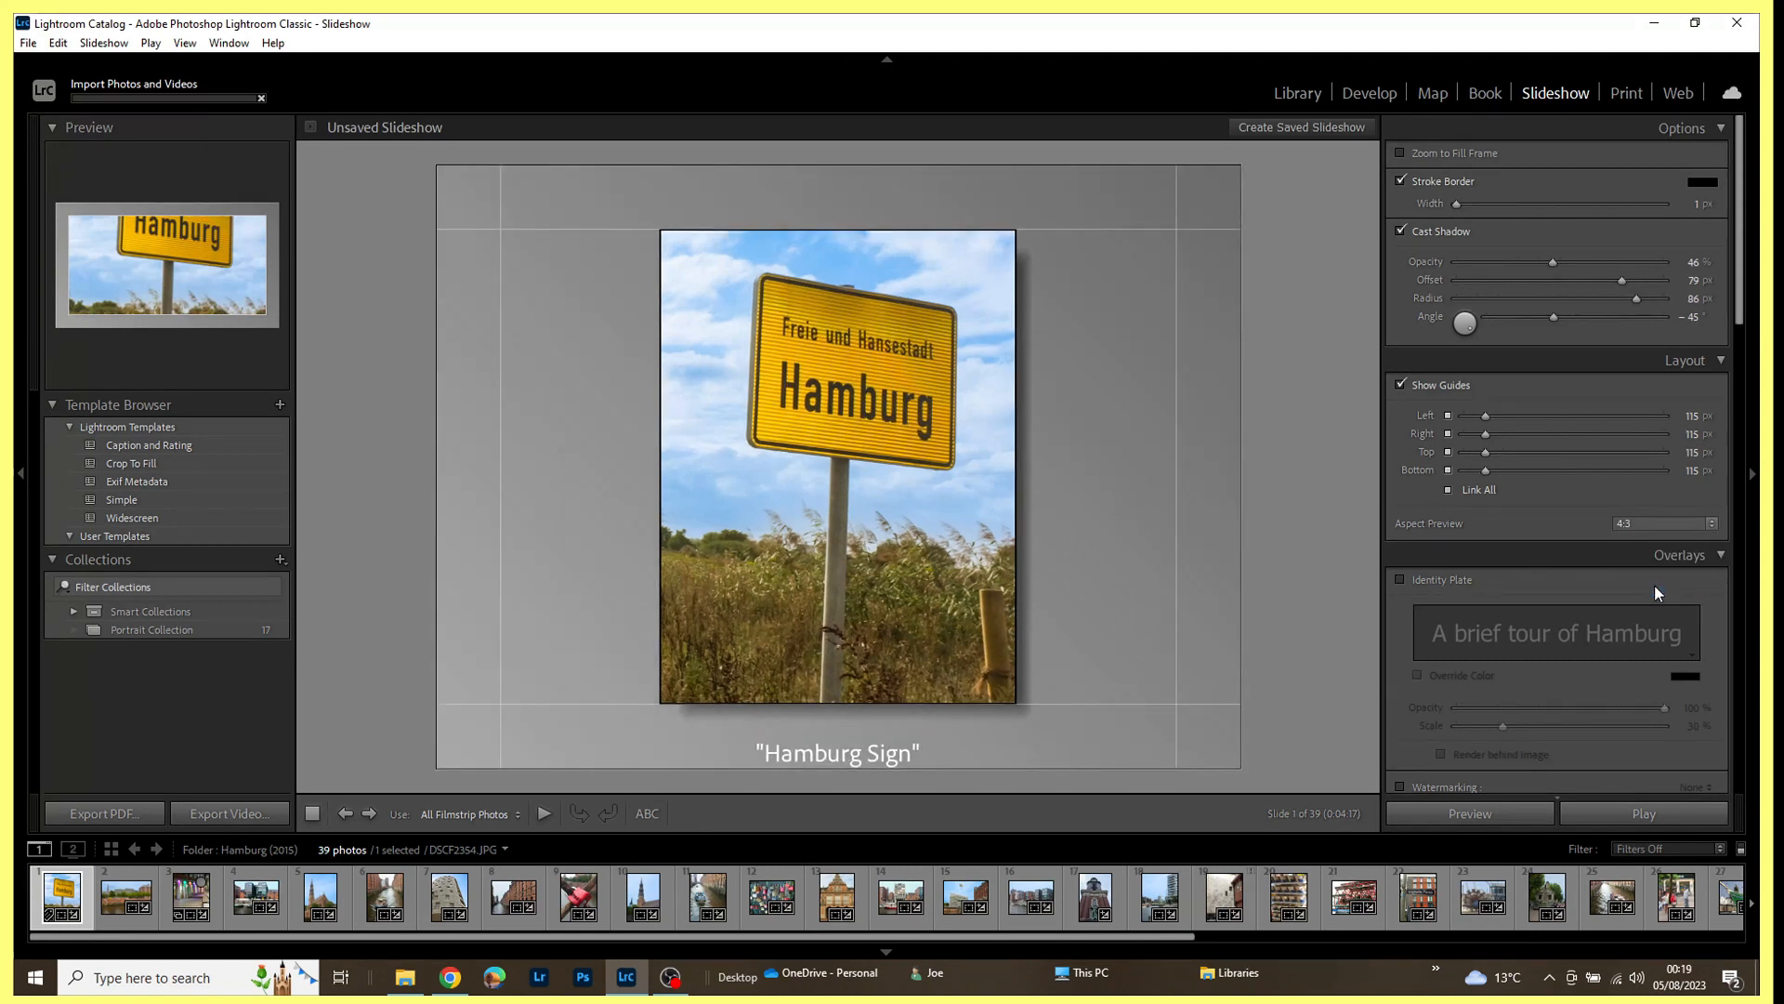
left_click(1711, 525)
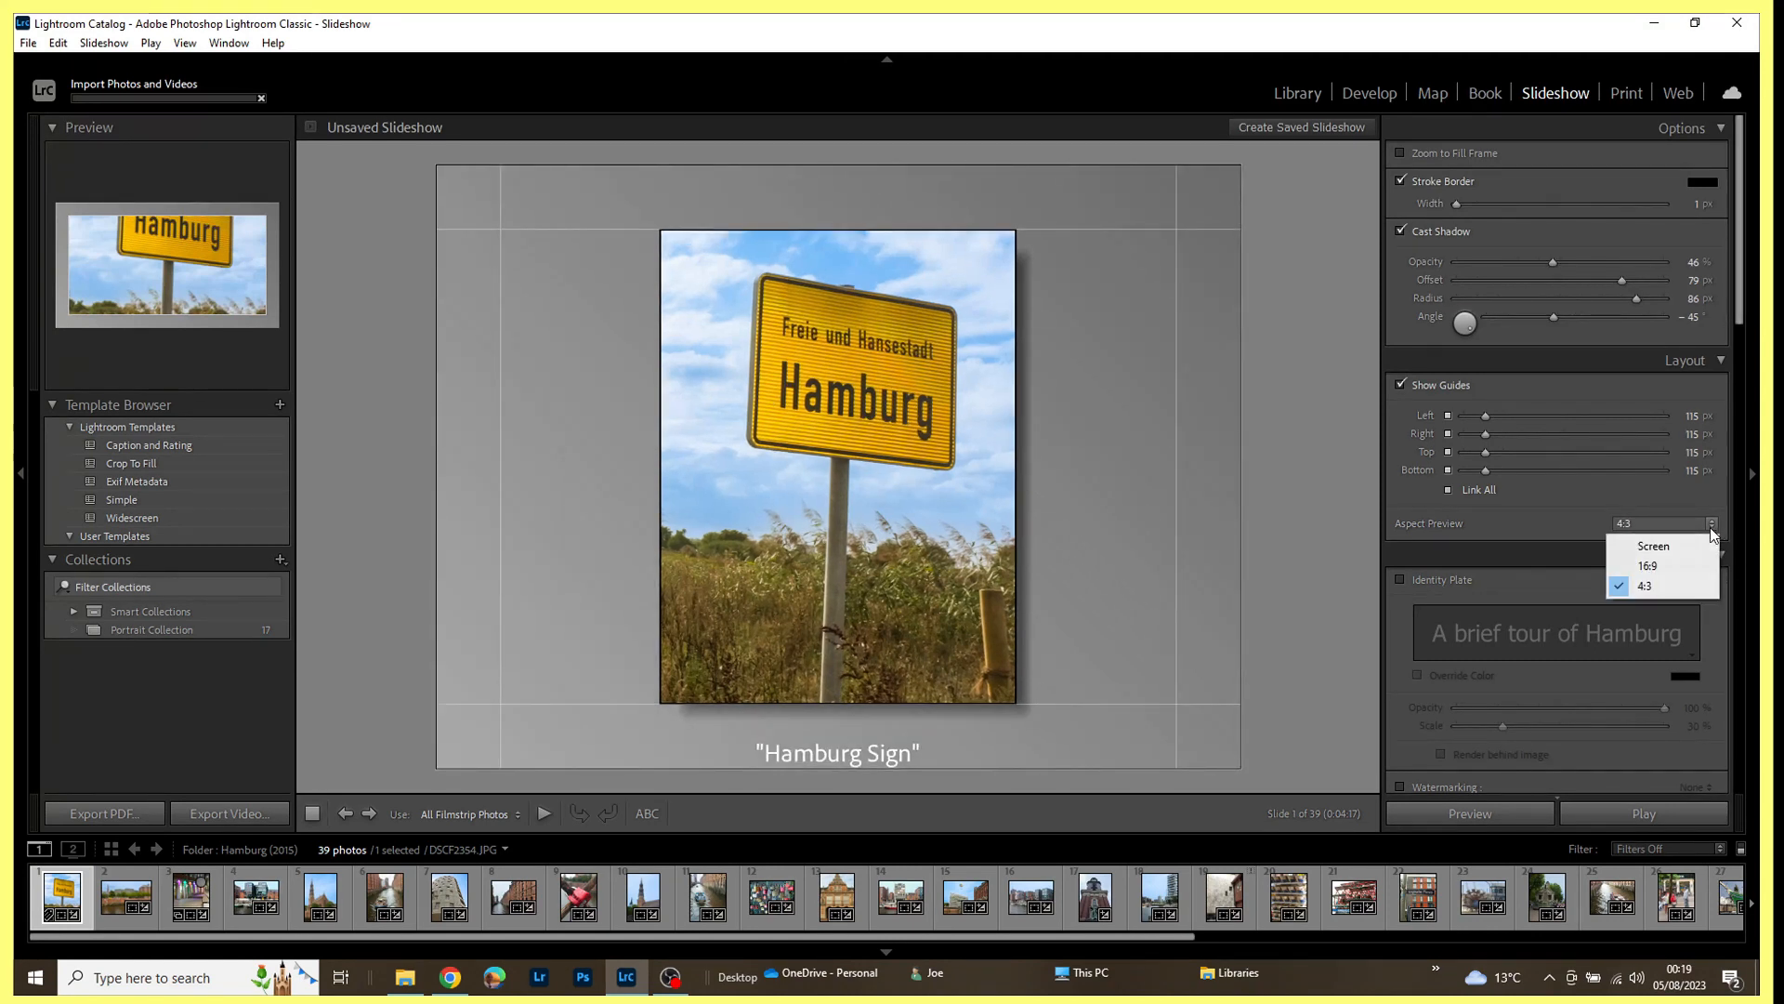
left_click(1663, 544)
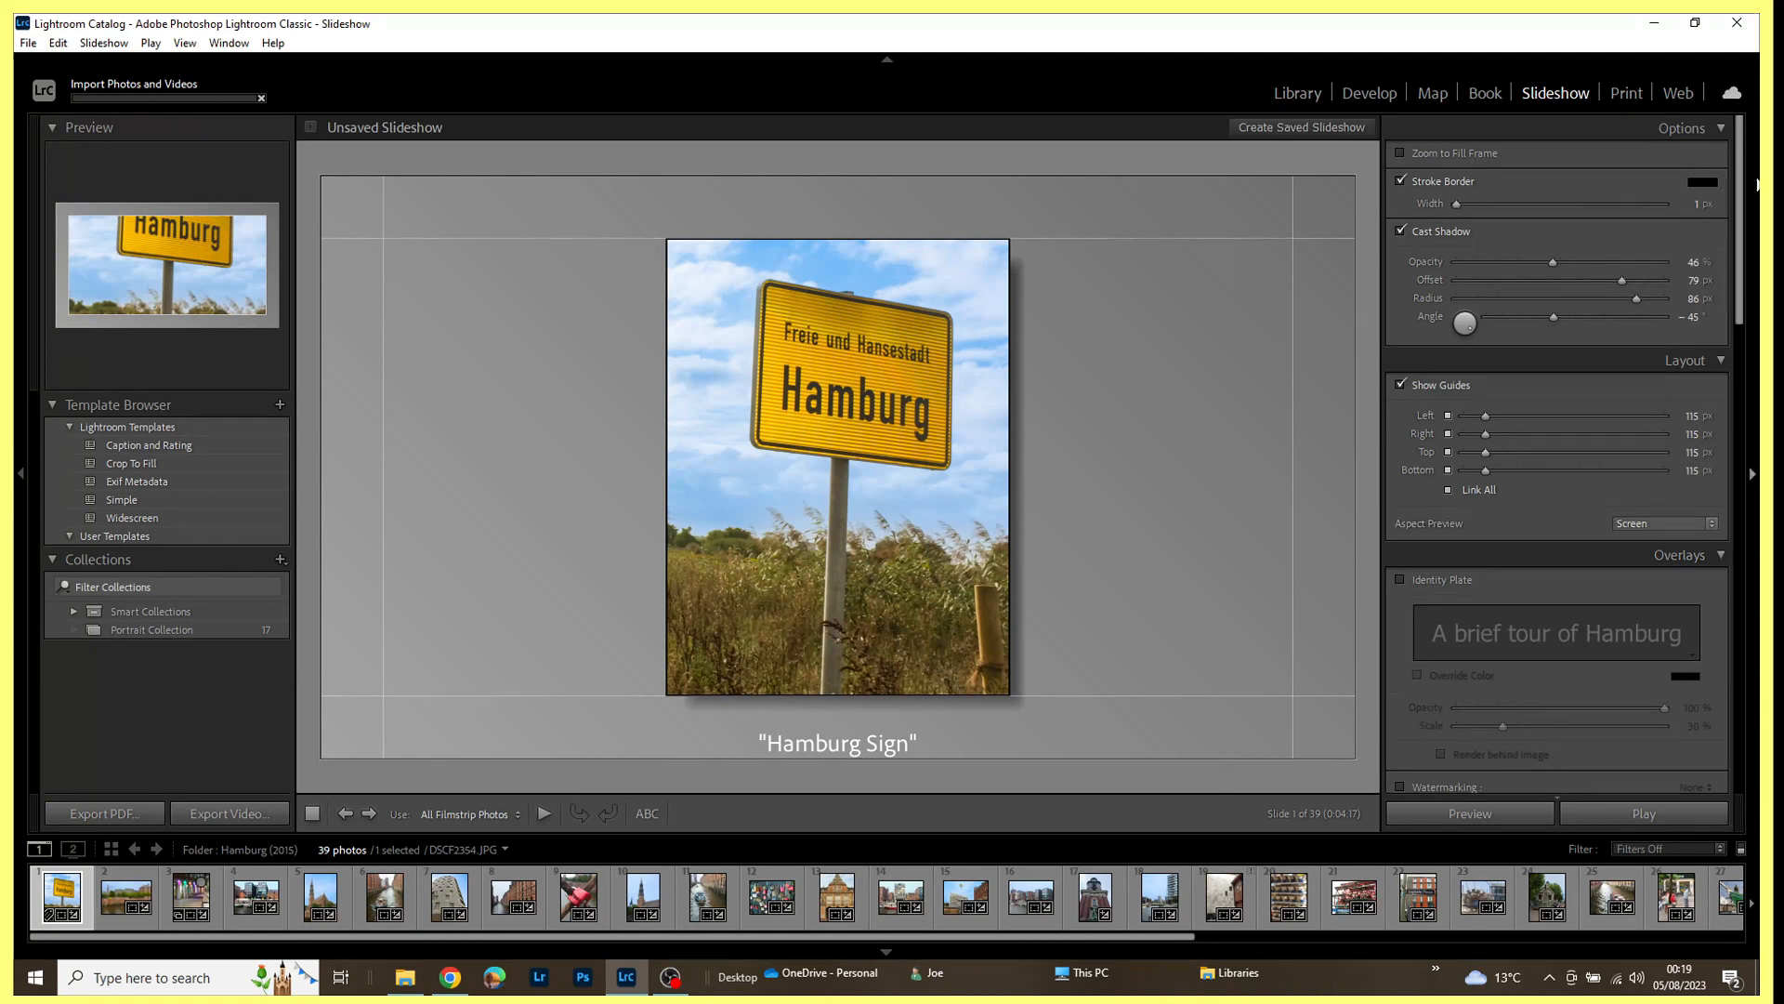
Turn on the "A brief tour of Hamburg" identity plate and move it rightward to just inside the slide's left margin guide.
left_click_drag(1740, 187, 1741, 196)
scroll(1743, 203, "down", 5)
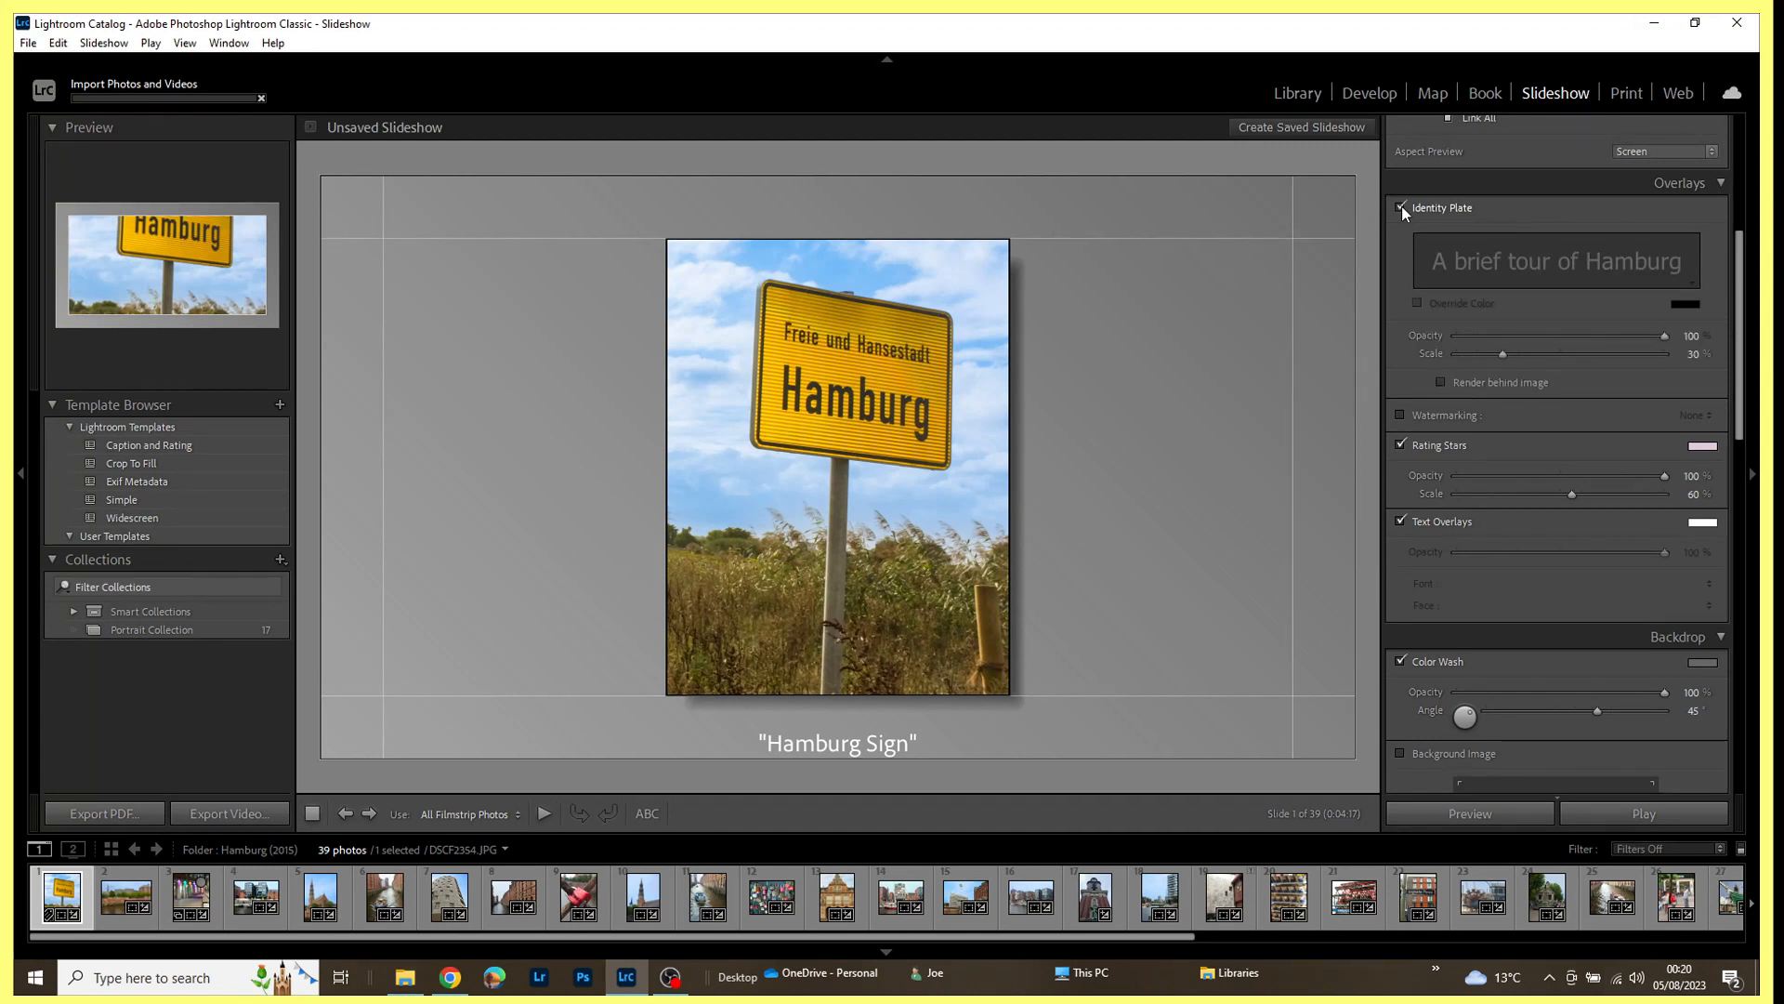
left_click(1401, 208)
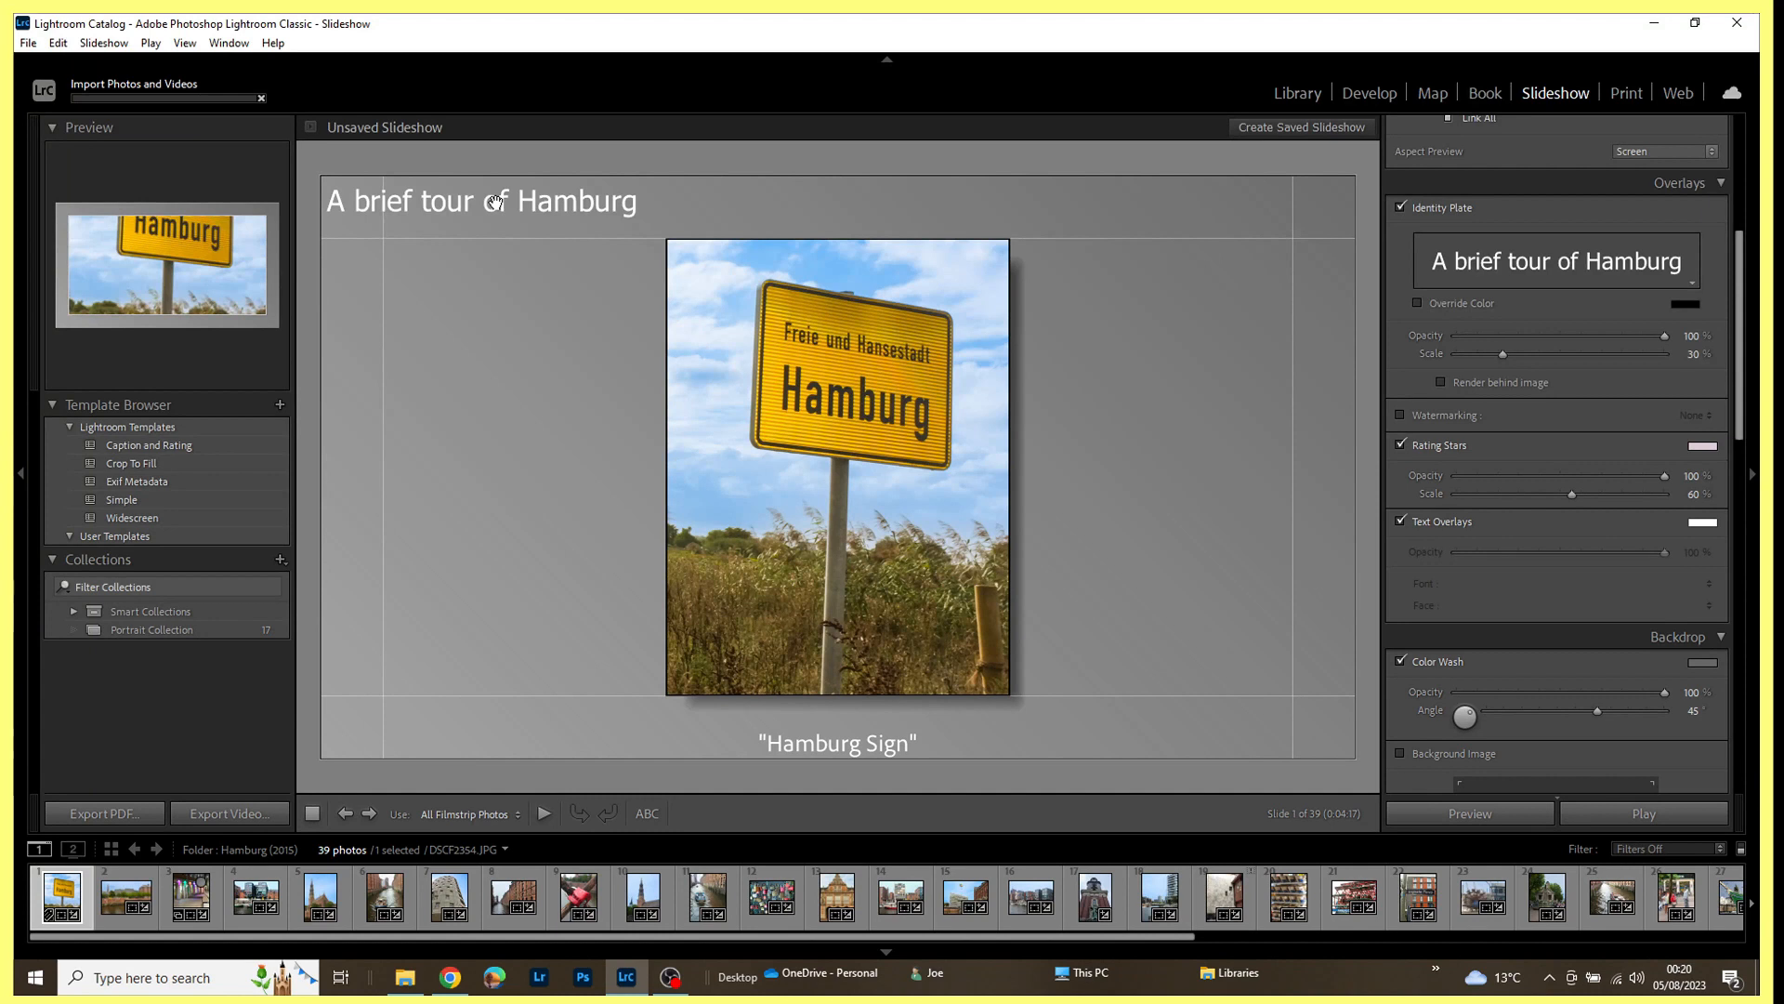
left_click_drag(455, 201, 535, 206)
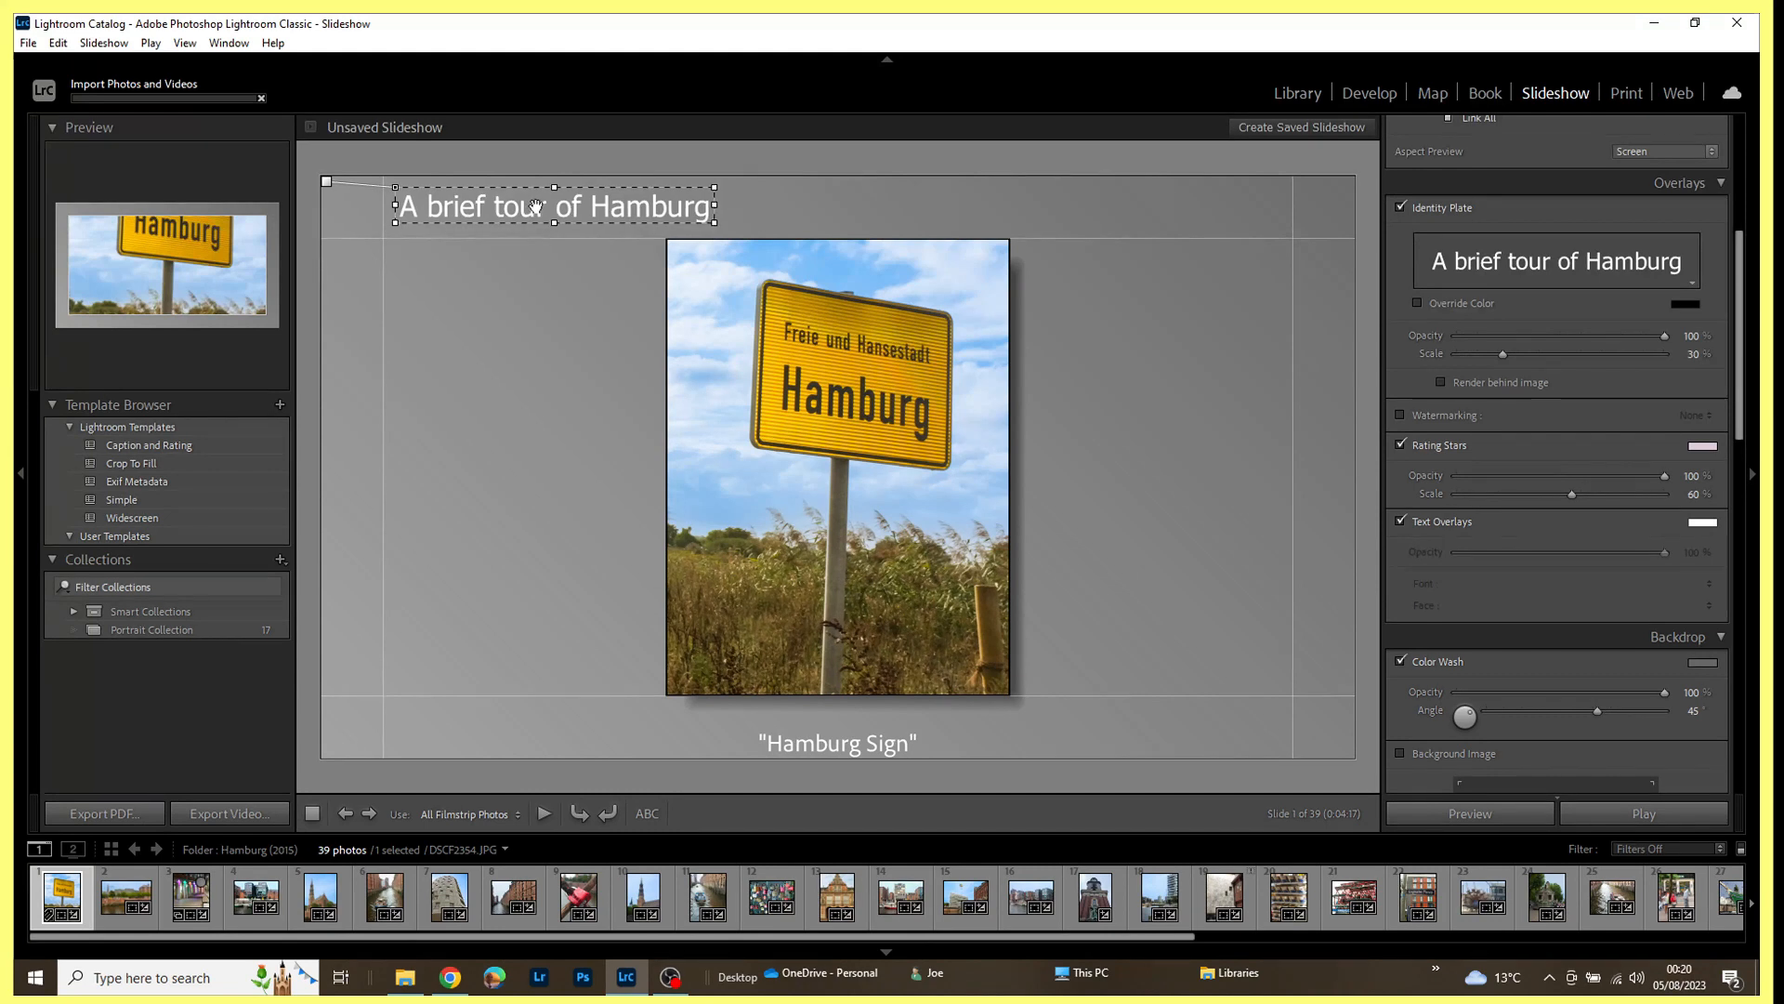
Open the title identity plate's text editor and cancel it, and toggle the plate's color override on and off.
double_click(662, 218)
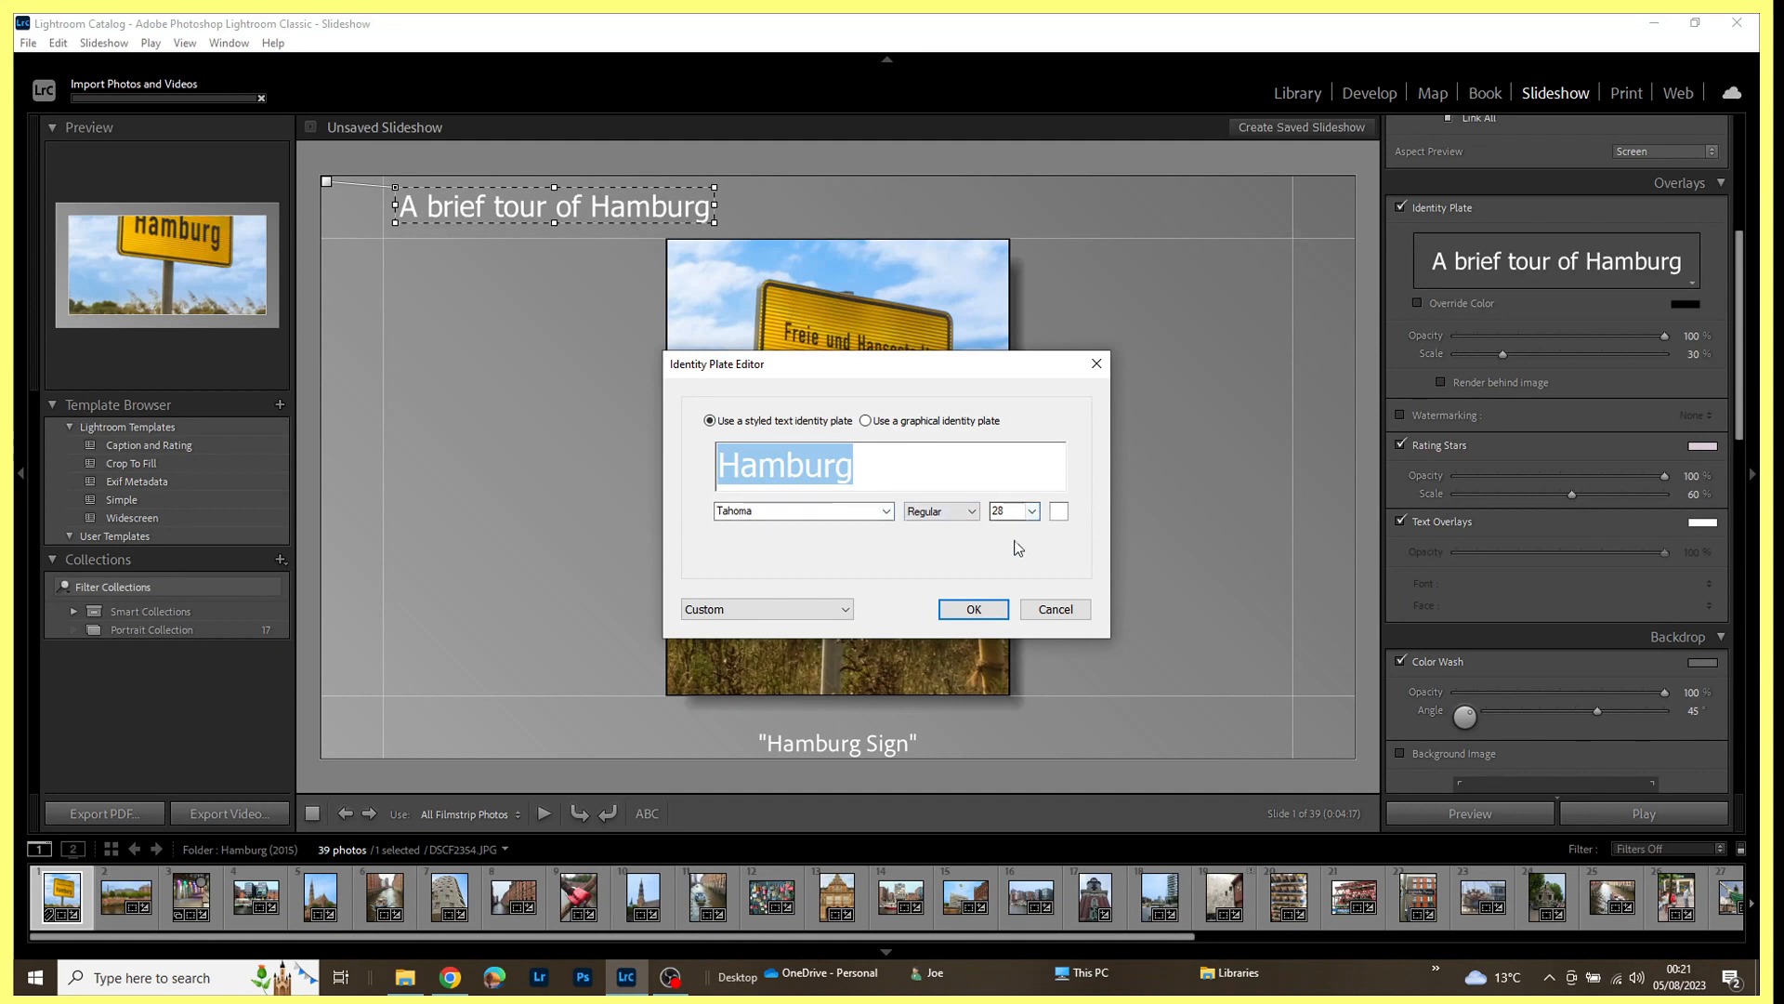
left_click(1058, 612)
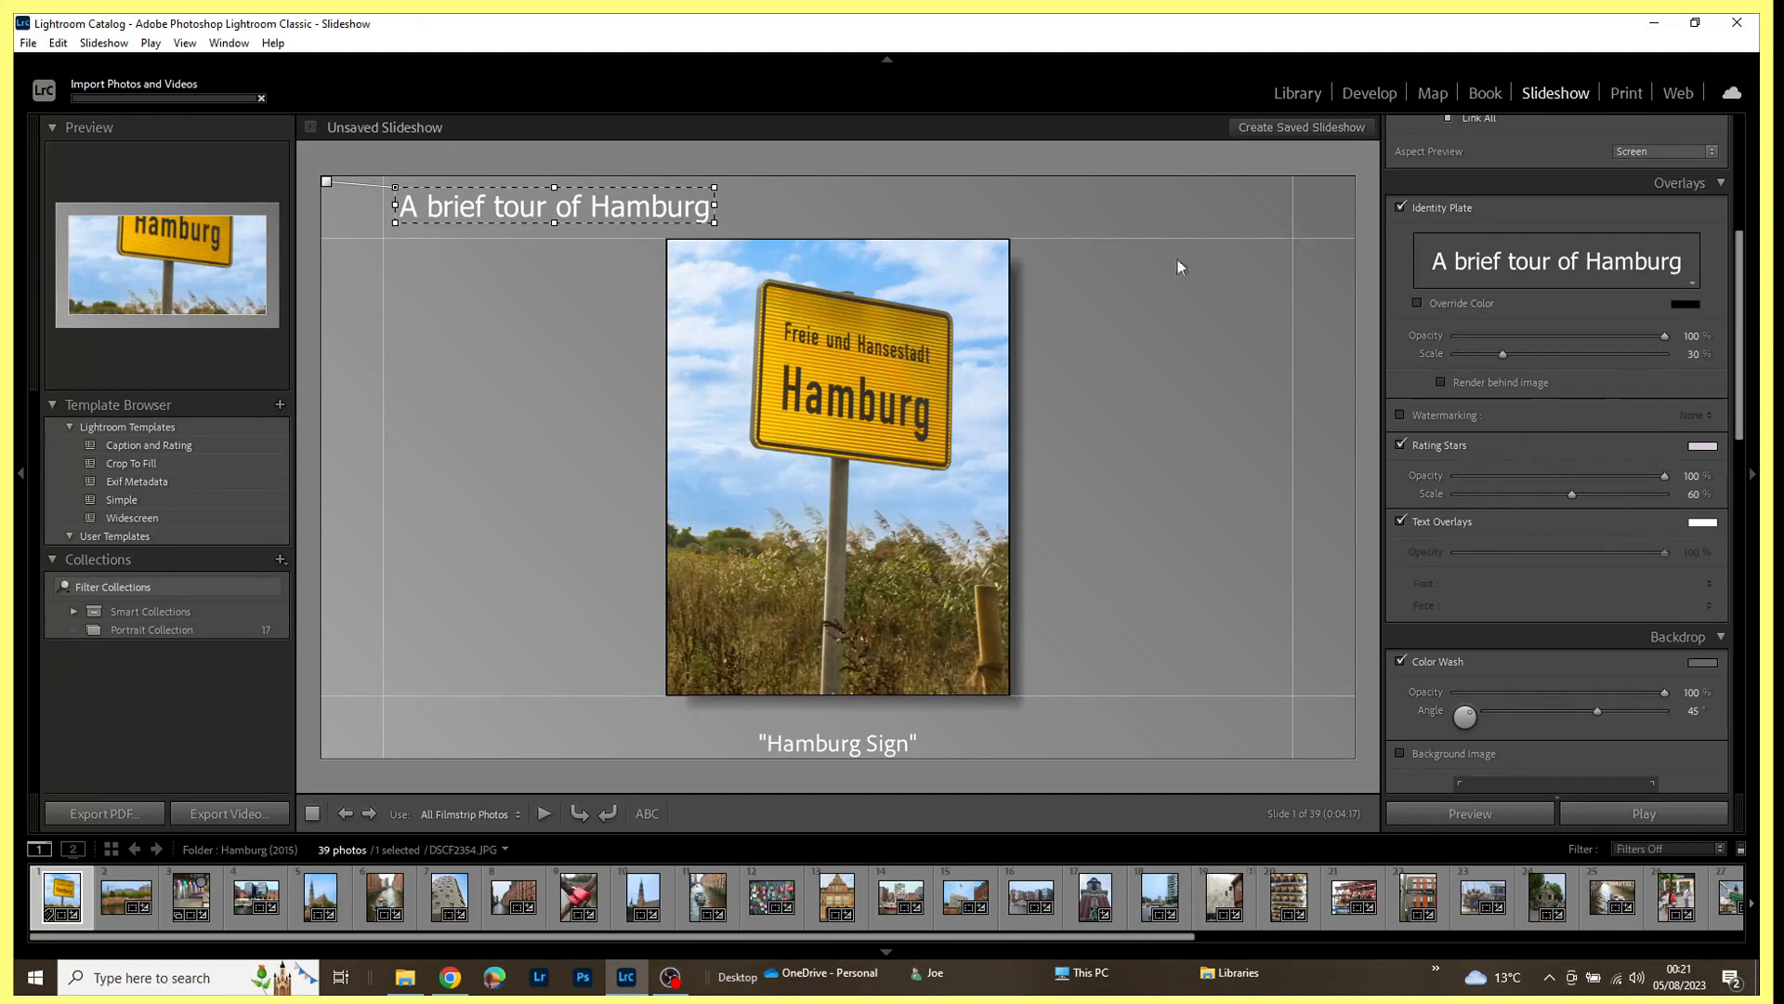
left_click(1418, 304)
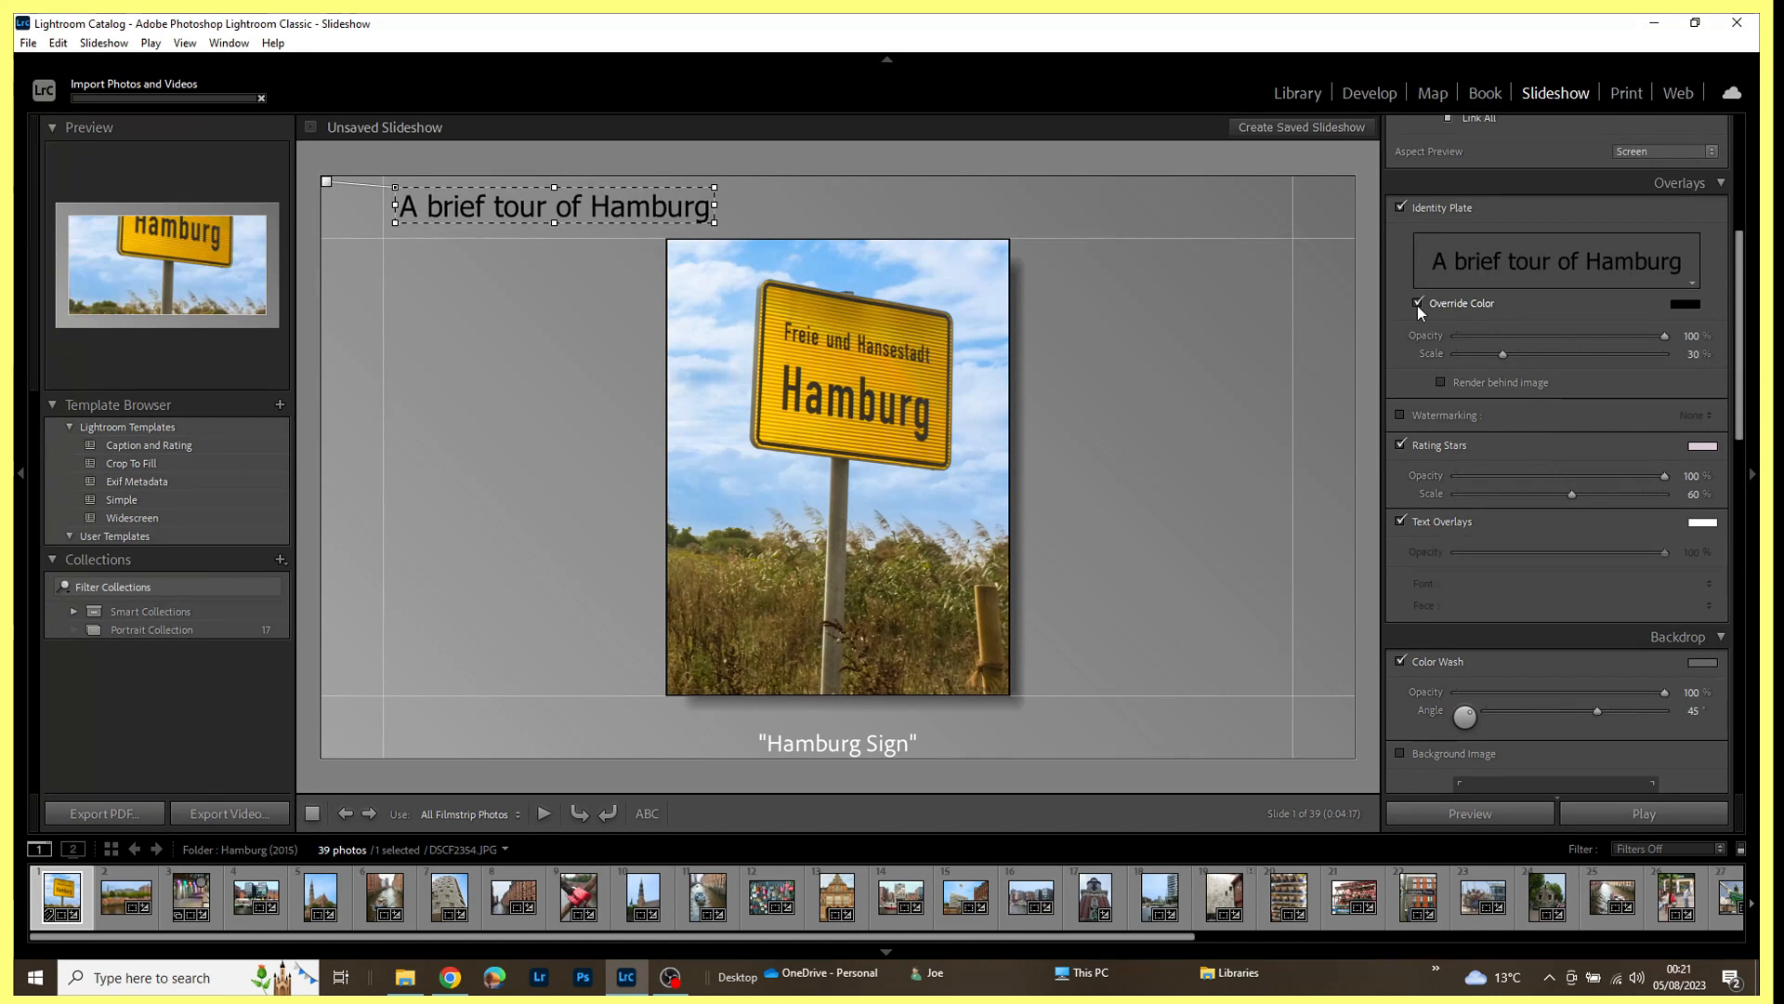
left_click(1417, 304)
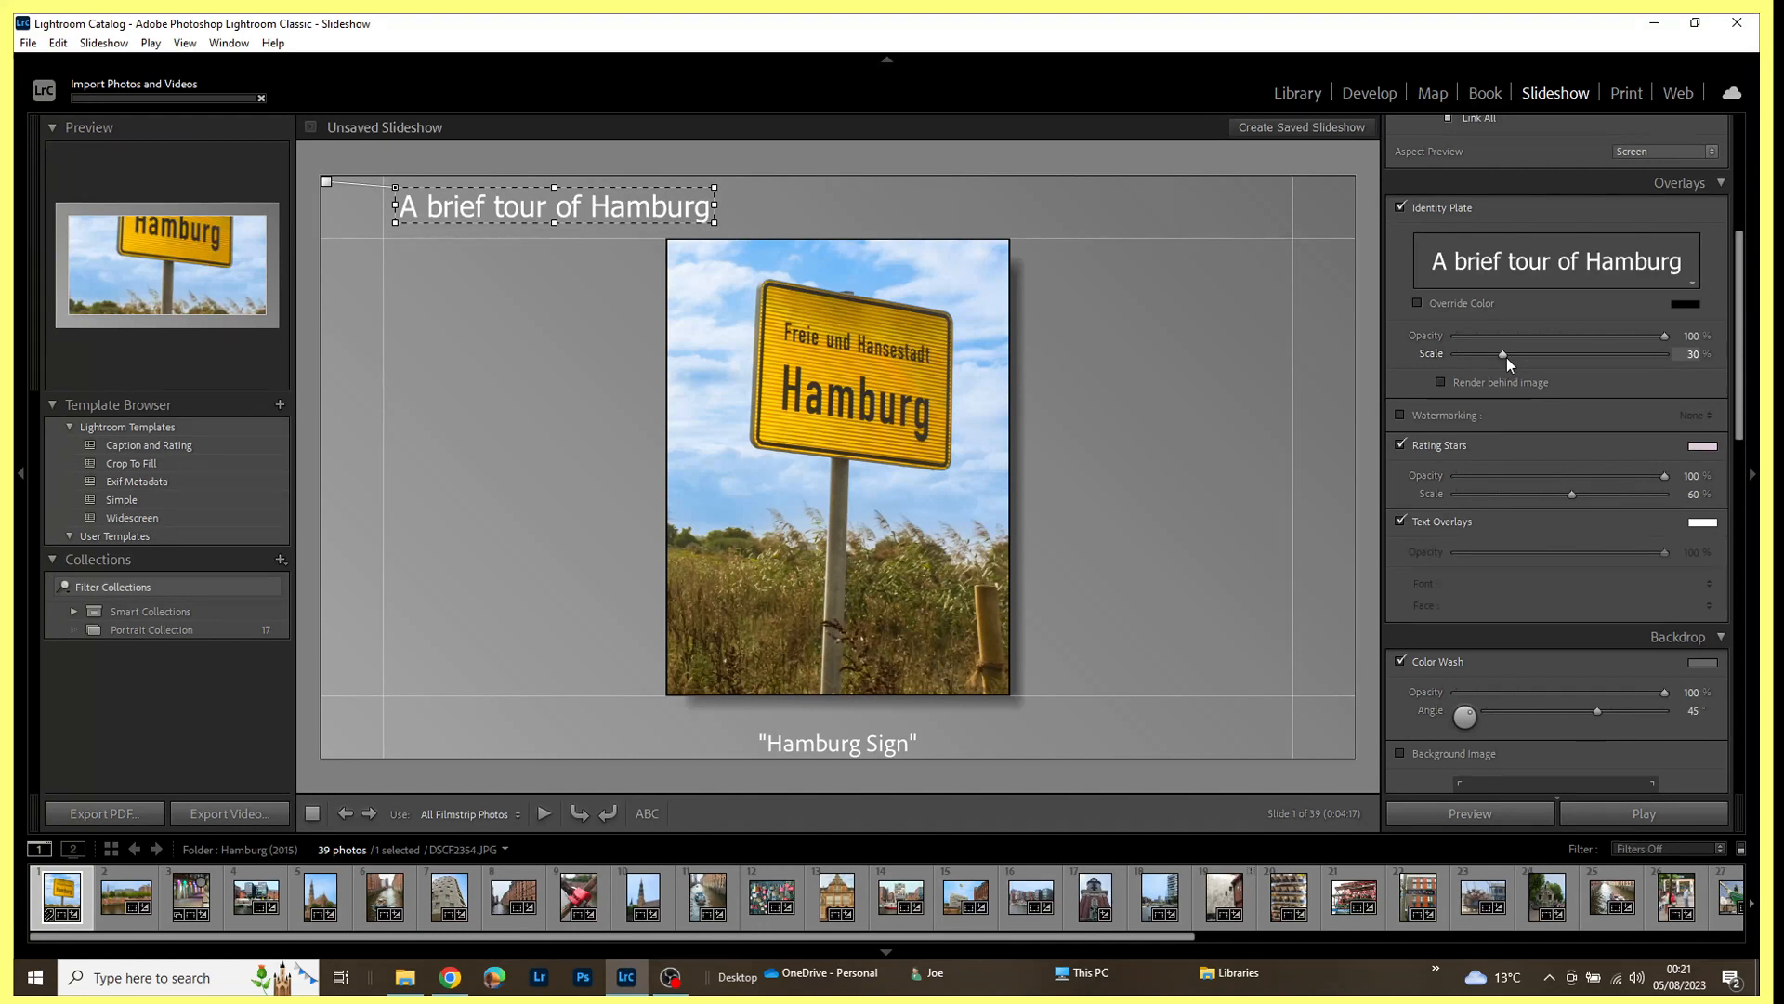
left_click(1442, 381)
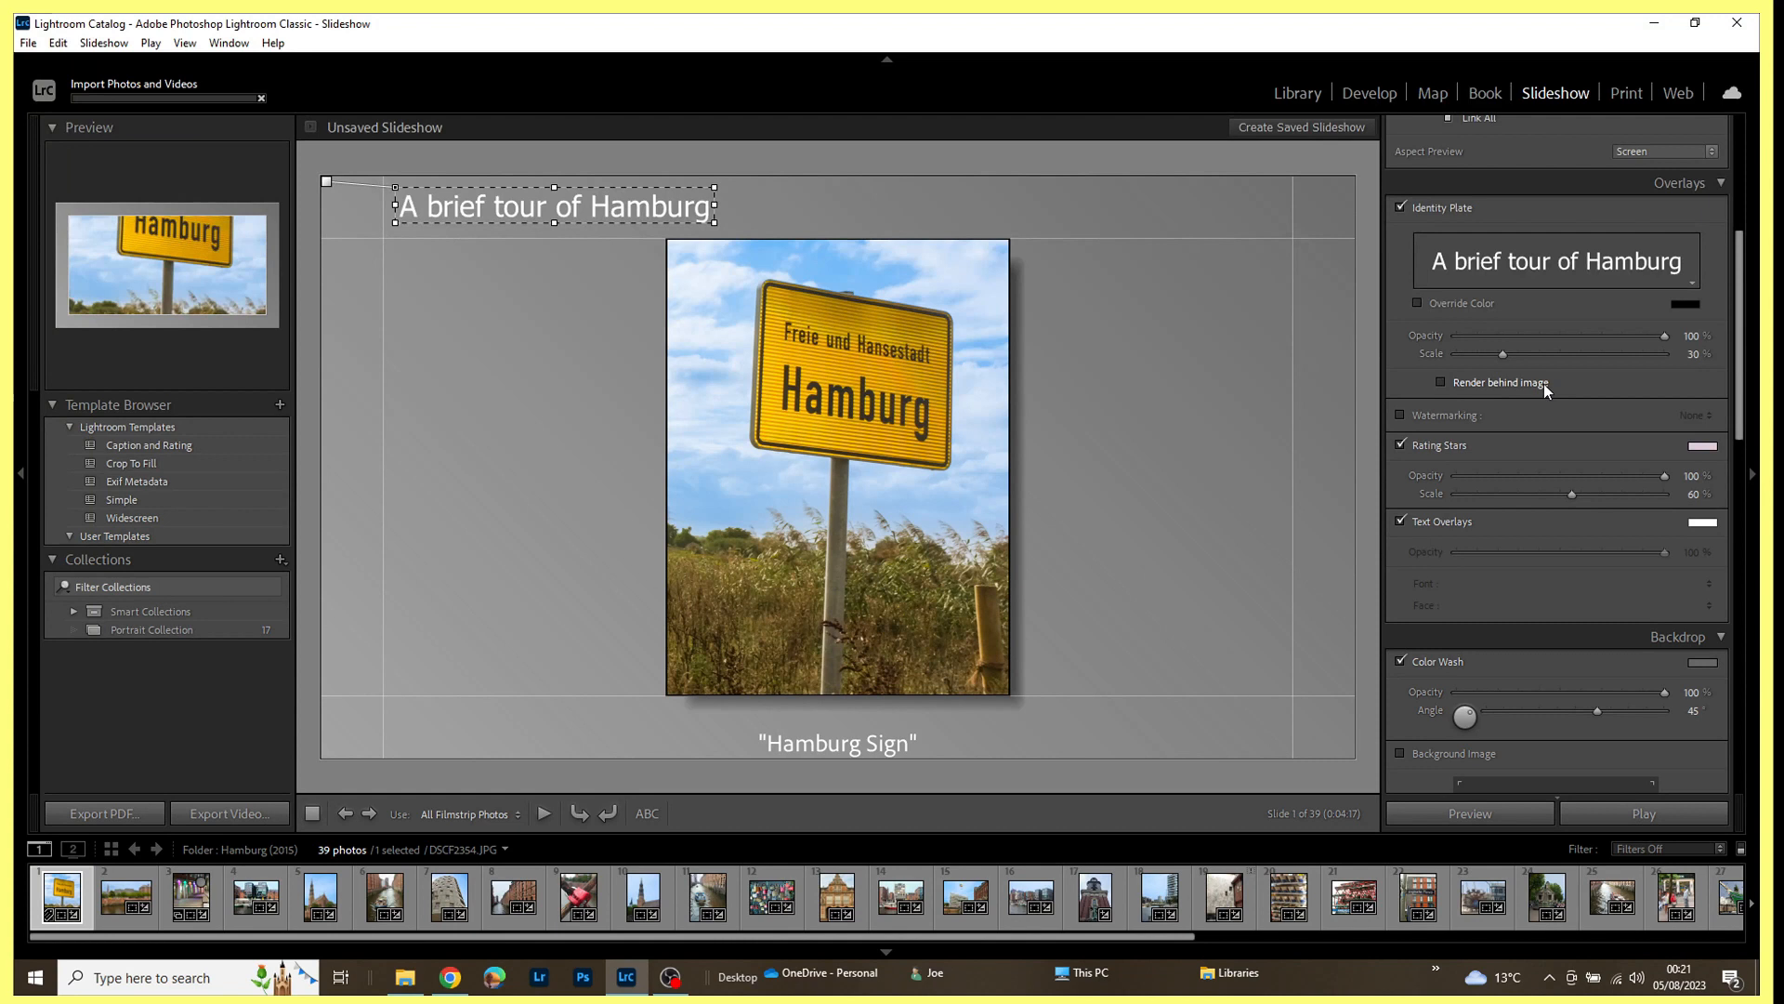
Turn on watermarking, open the watermark editor and cancel it, and turn watermarking back off.
left_click(1401, 416)
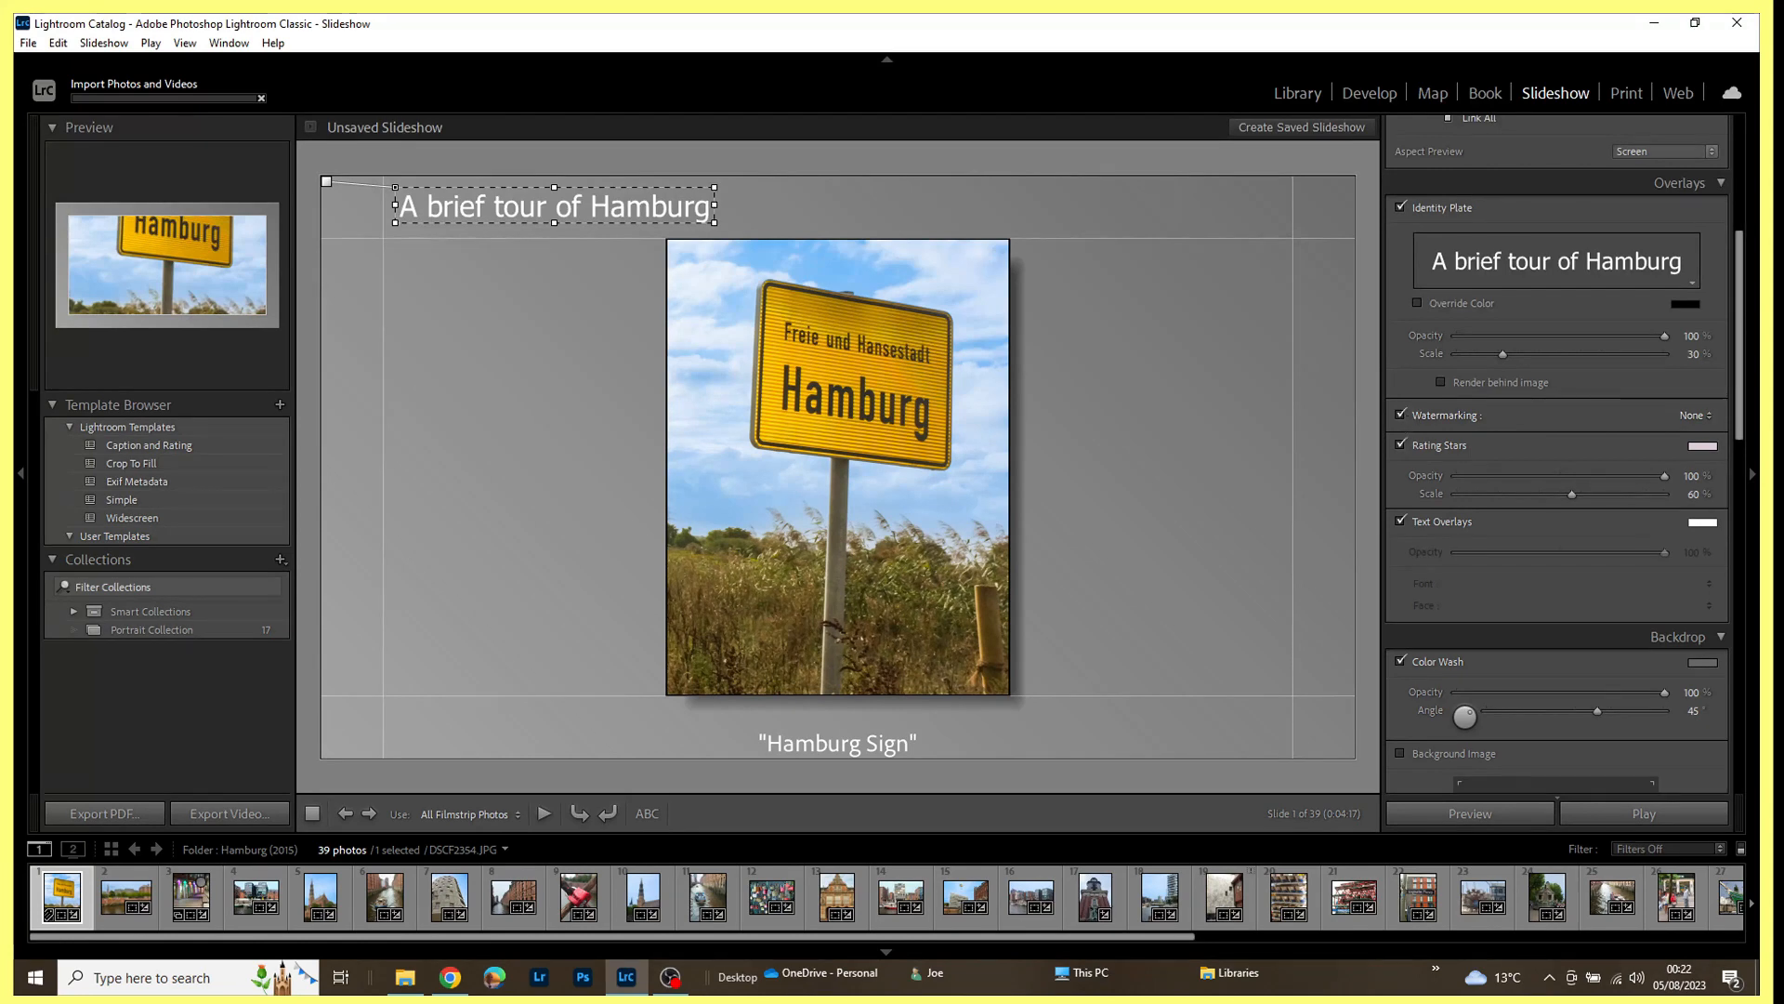
left_click(1713, 414)
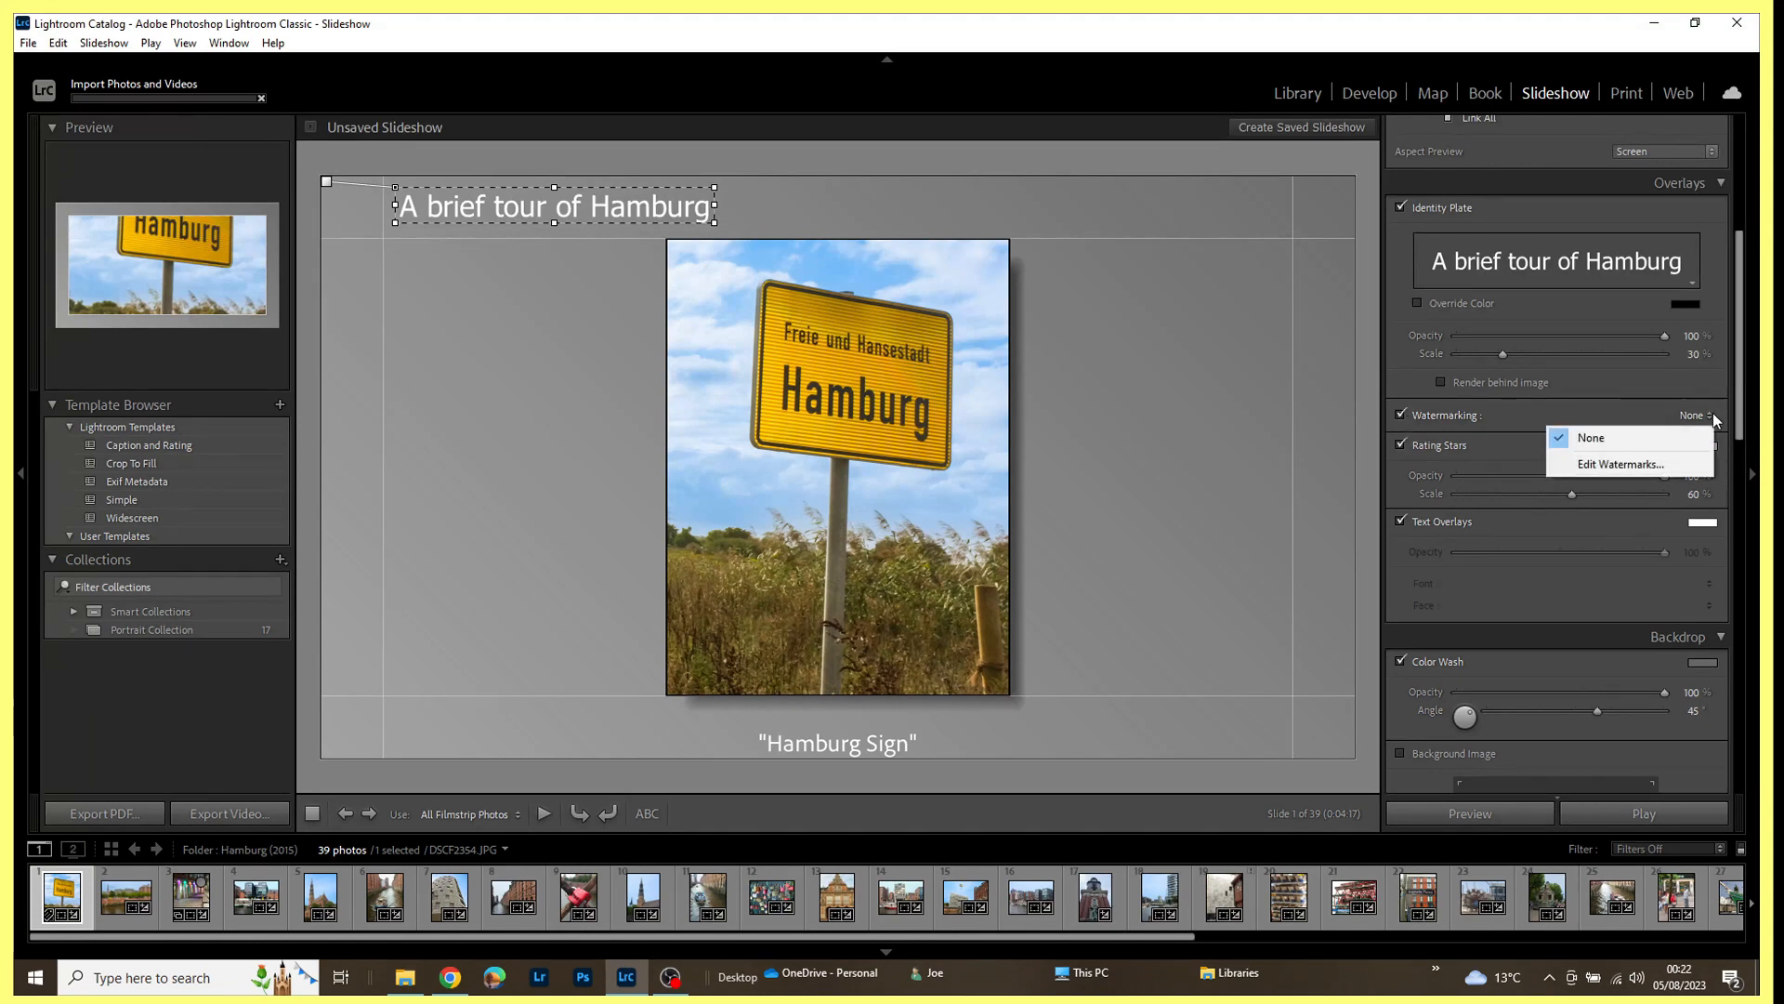
left_click(1604, 471)
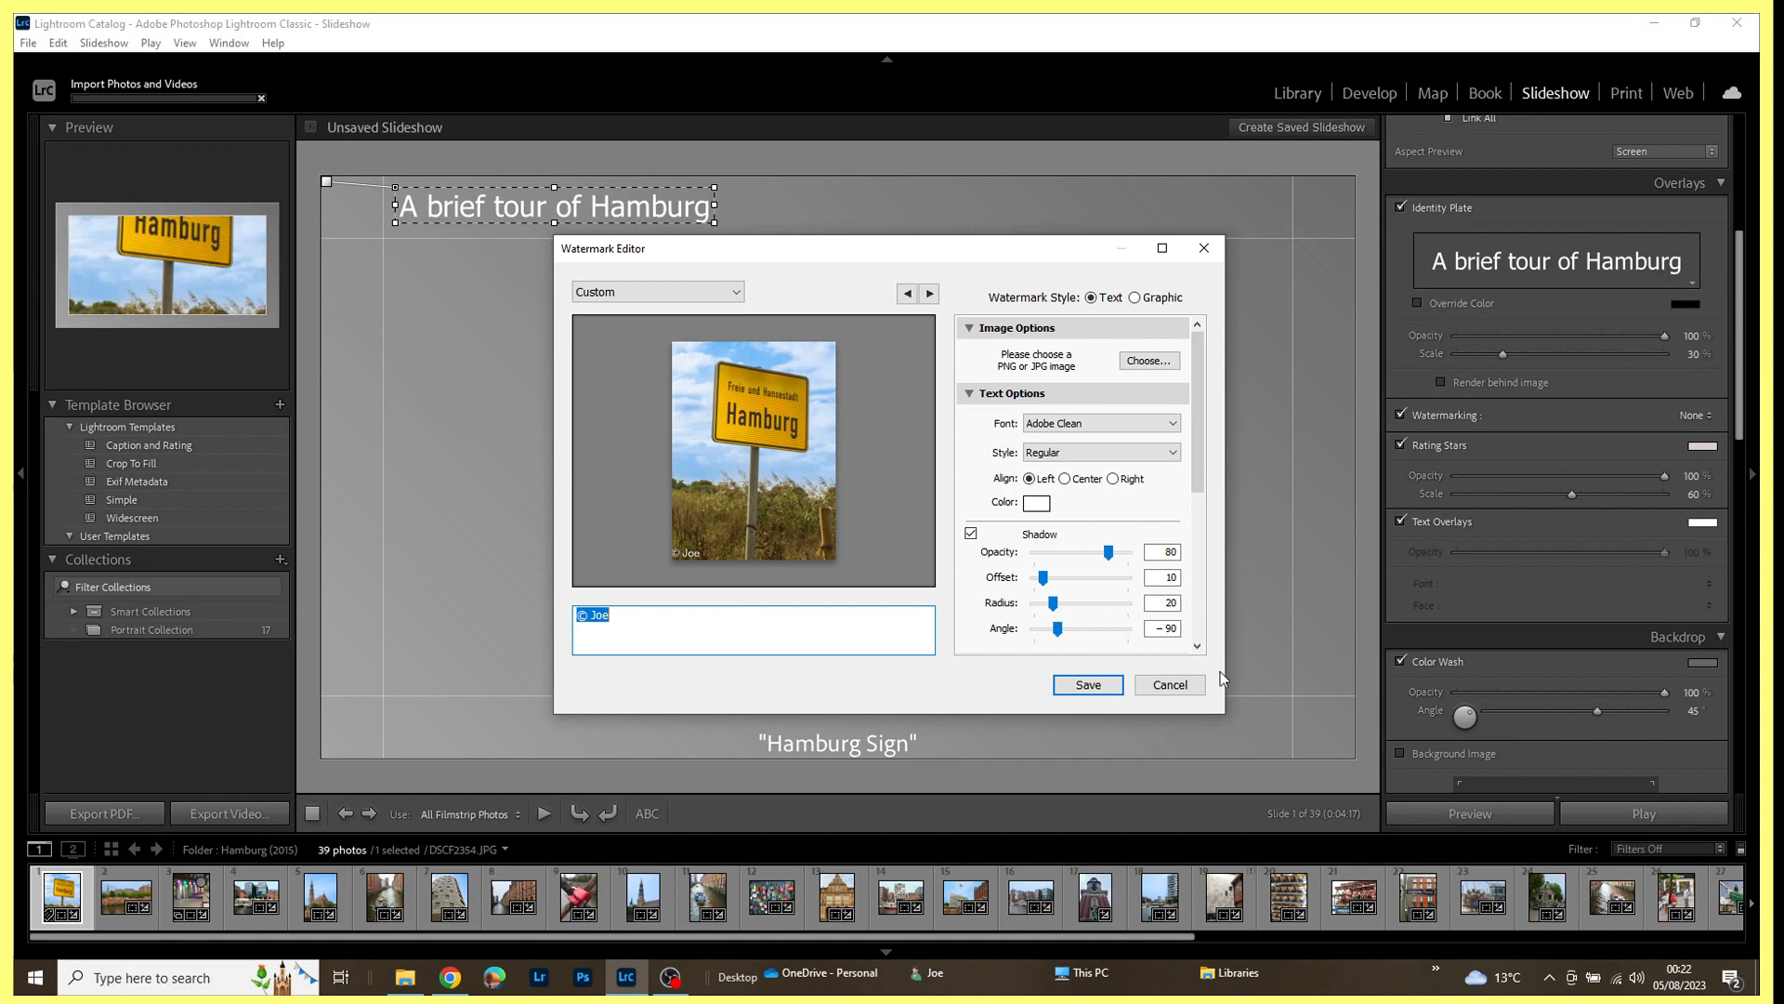
left_click(1169, 685)
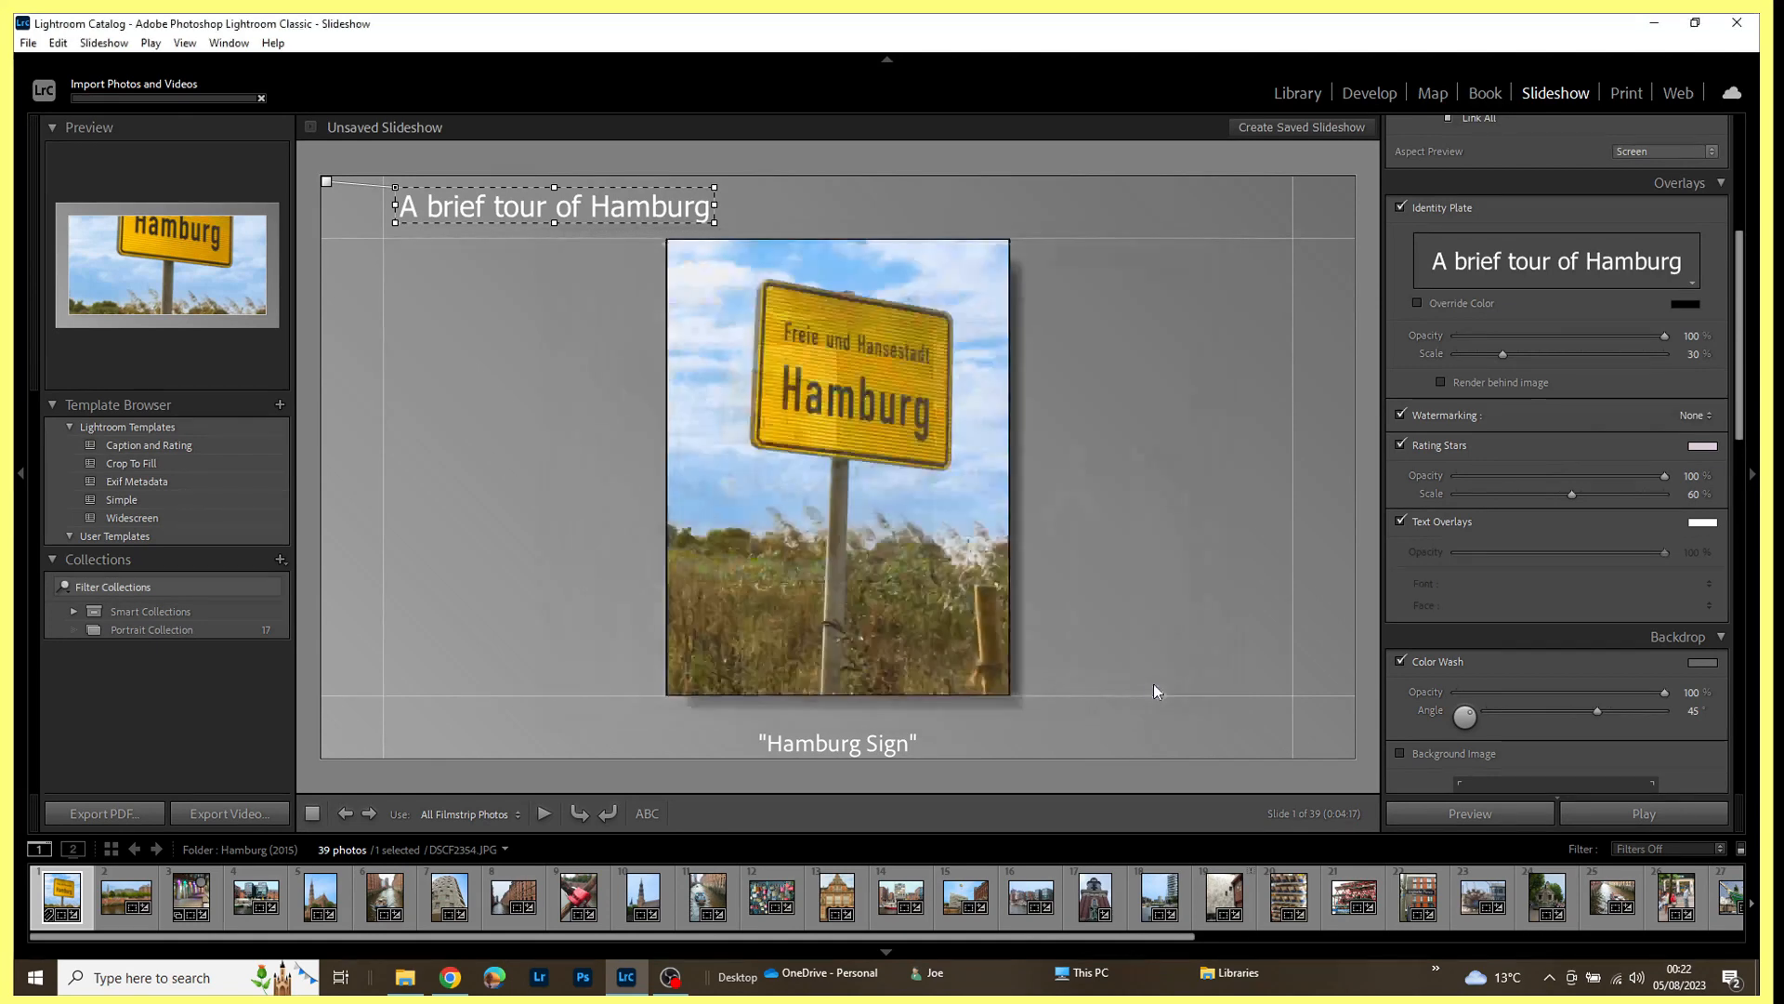
left_click(1402, 414)
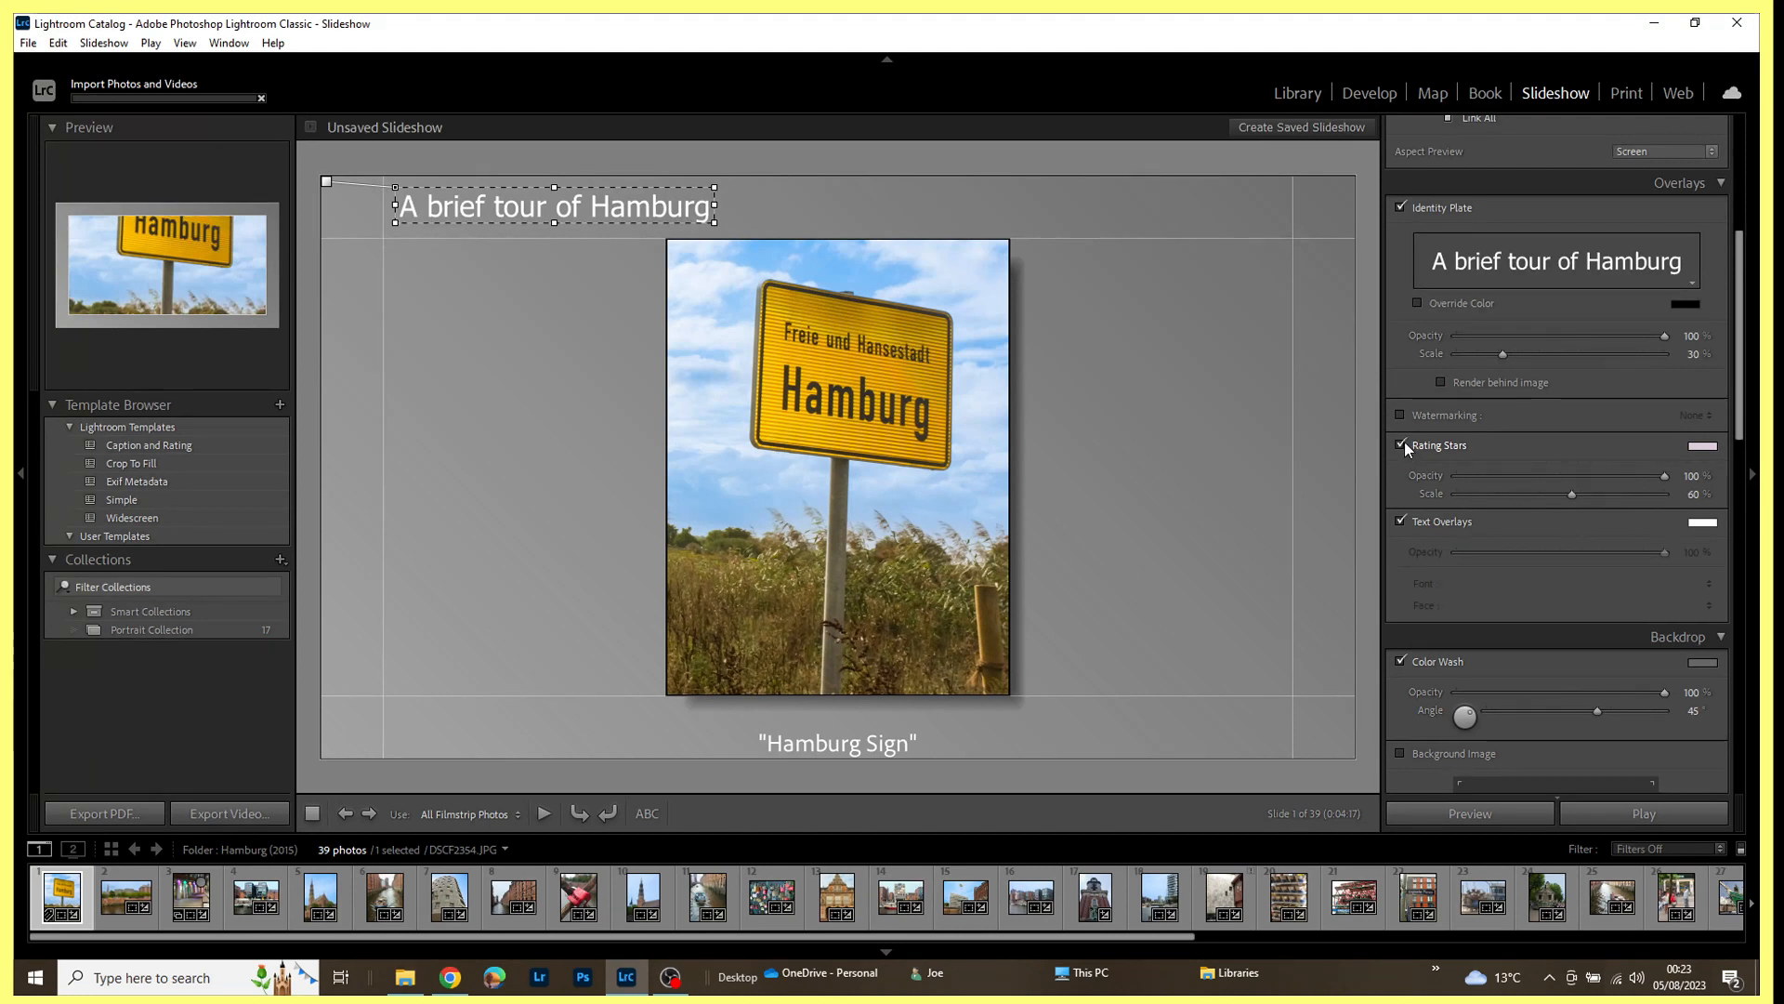
Turn off the rating stars overlay, and toggle the text overlays off and back on.
left_click(1401, 440)
left_click(1401, 522)
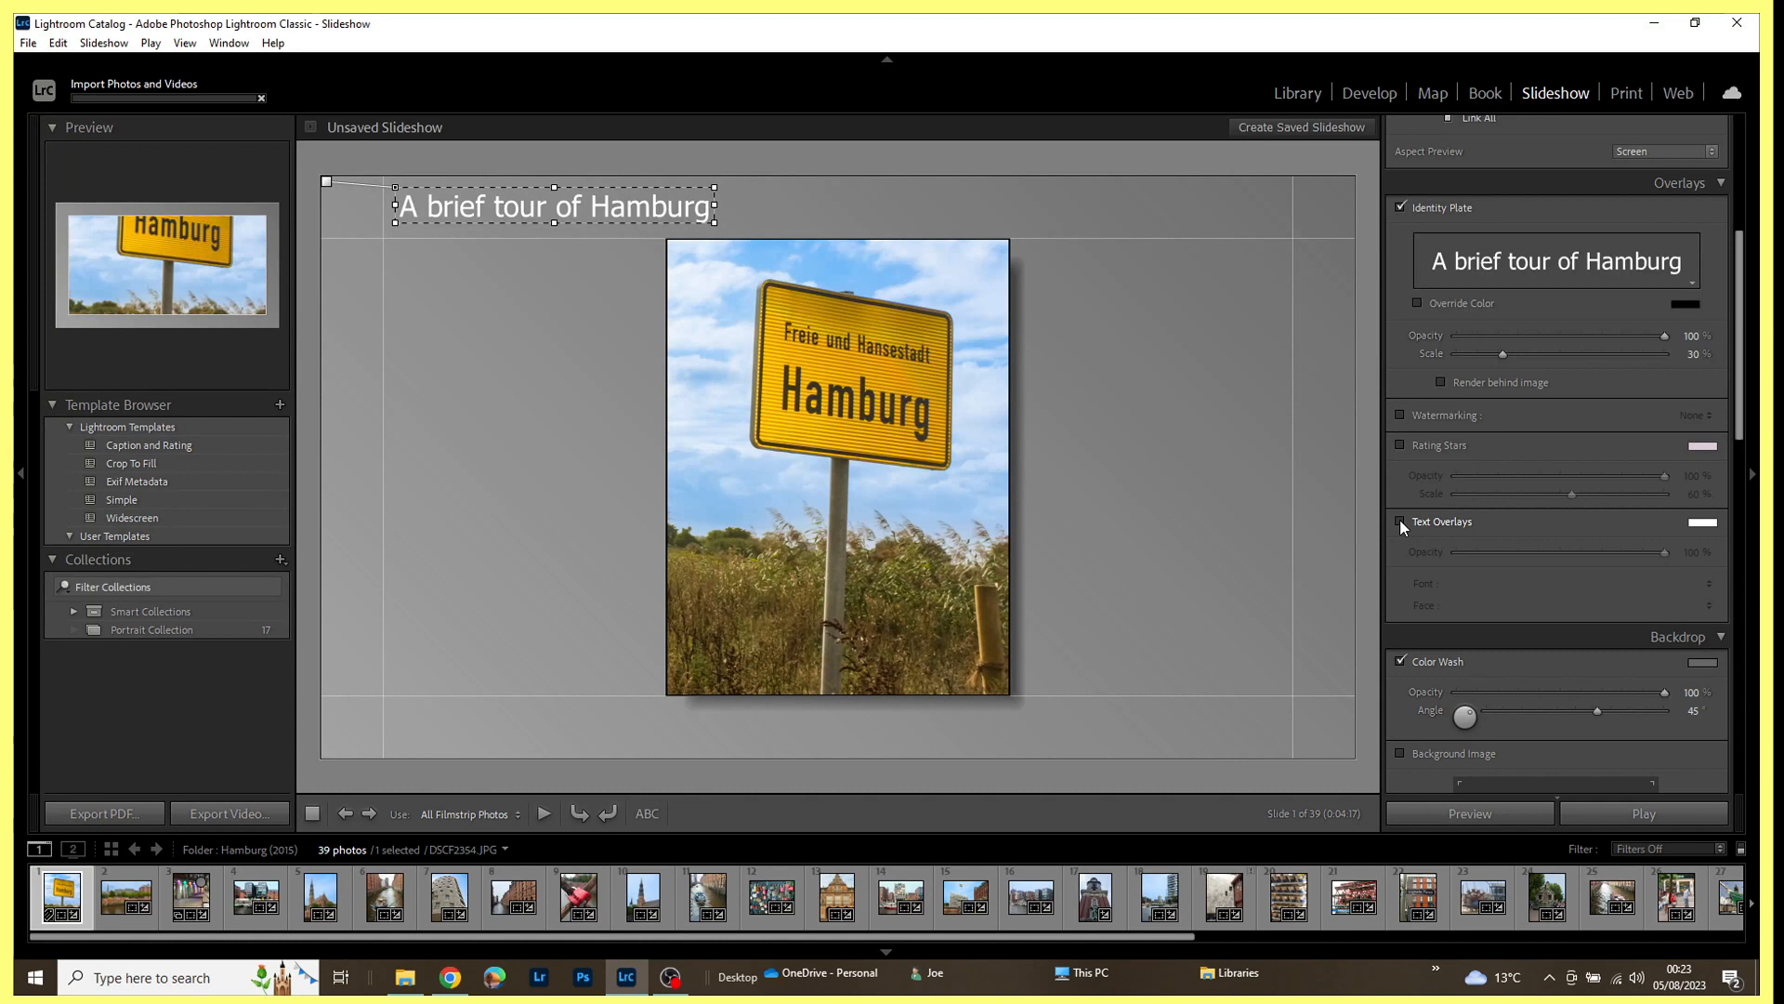
left_click(1401, 521)
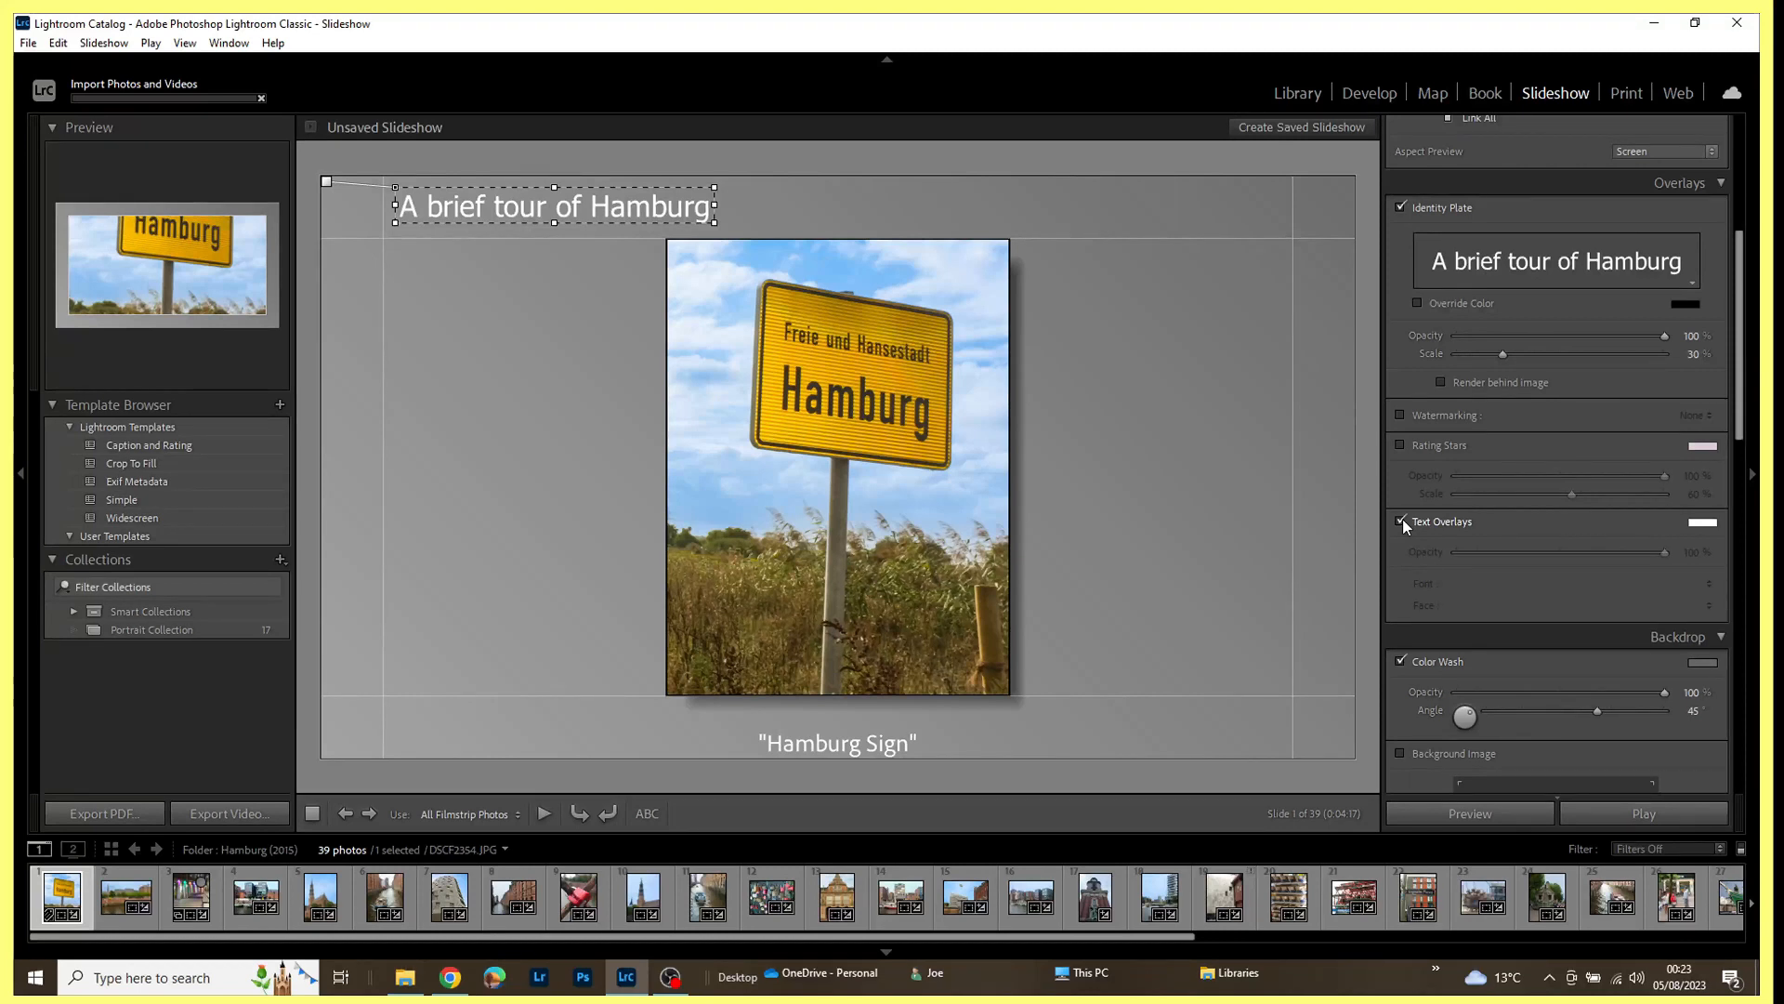
Check the Hamburg sign photo's caption in the Library metadata and return to the Slideshow module.
left_click(1299, 93)
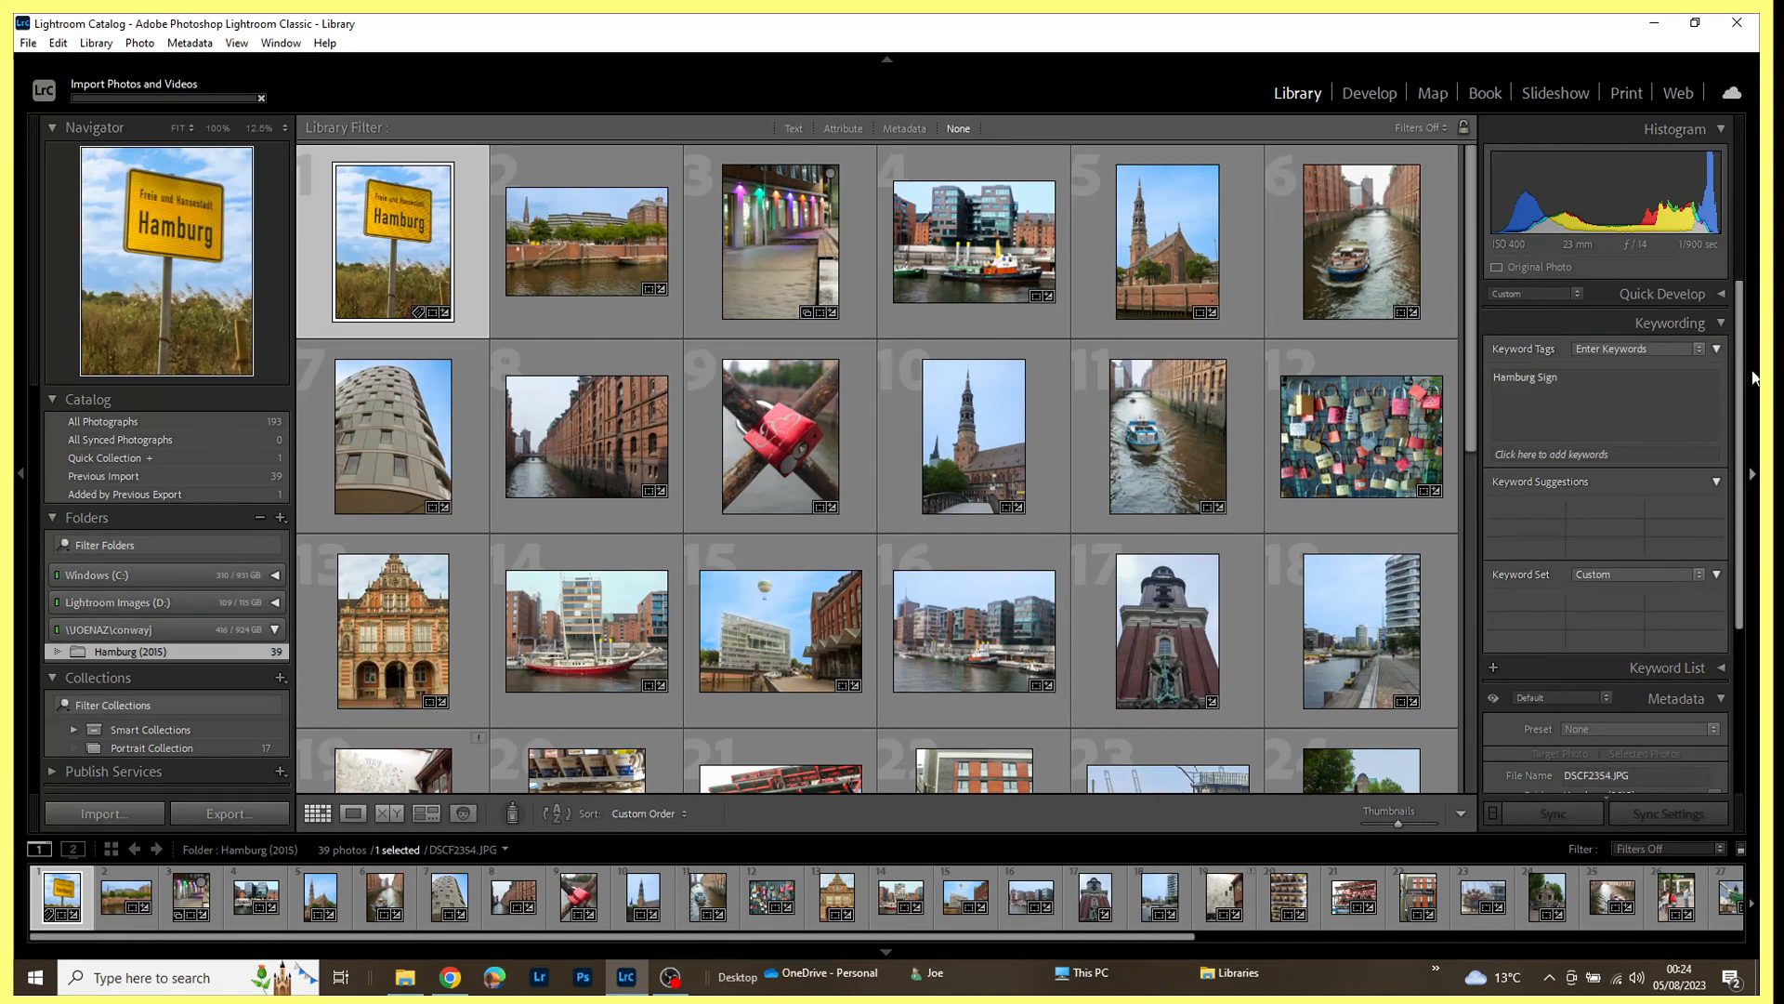
left_click_drag(1745, 370, 1752, 555)
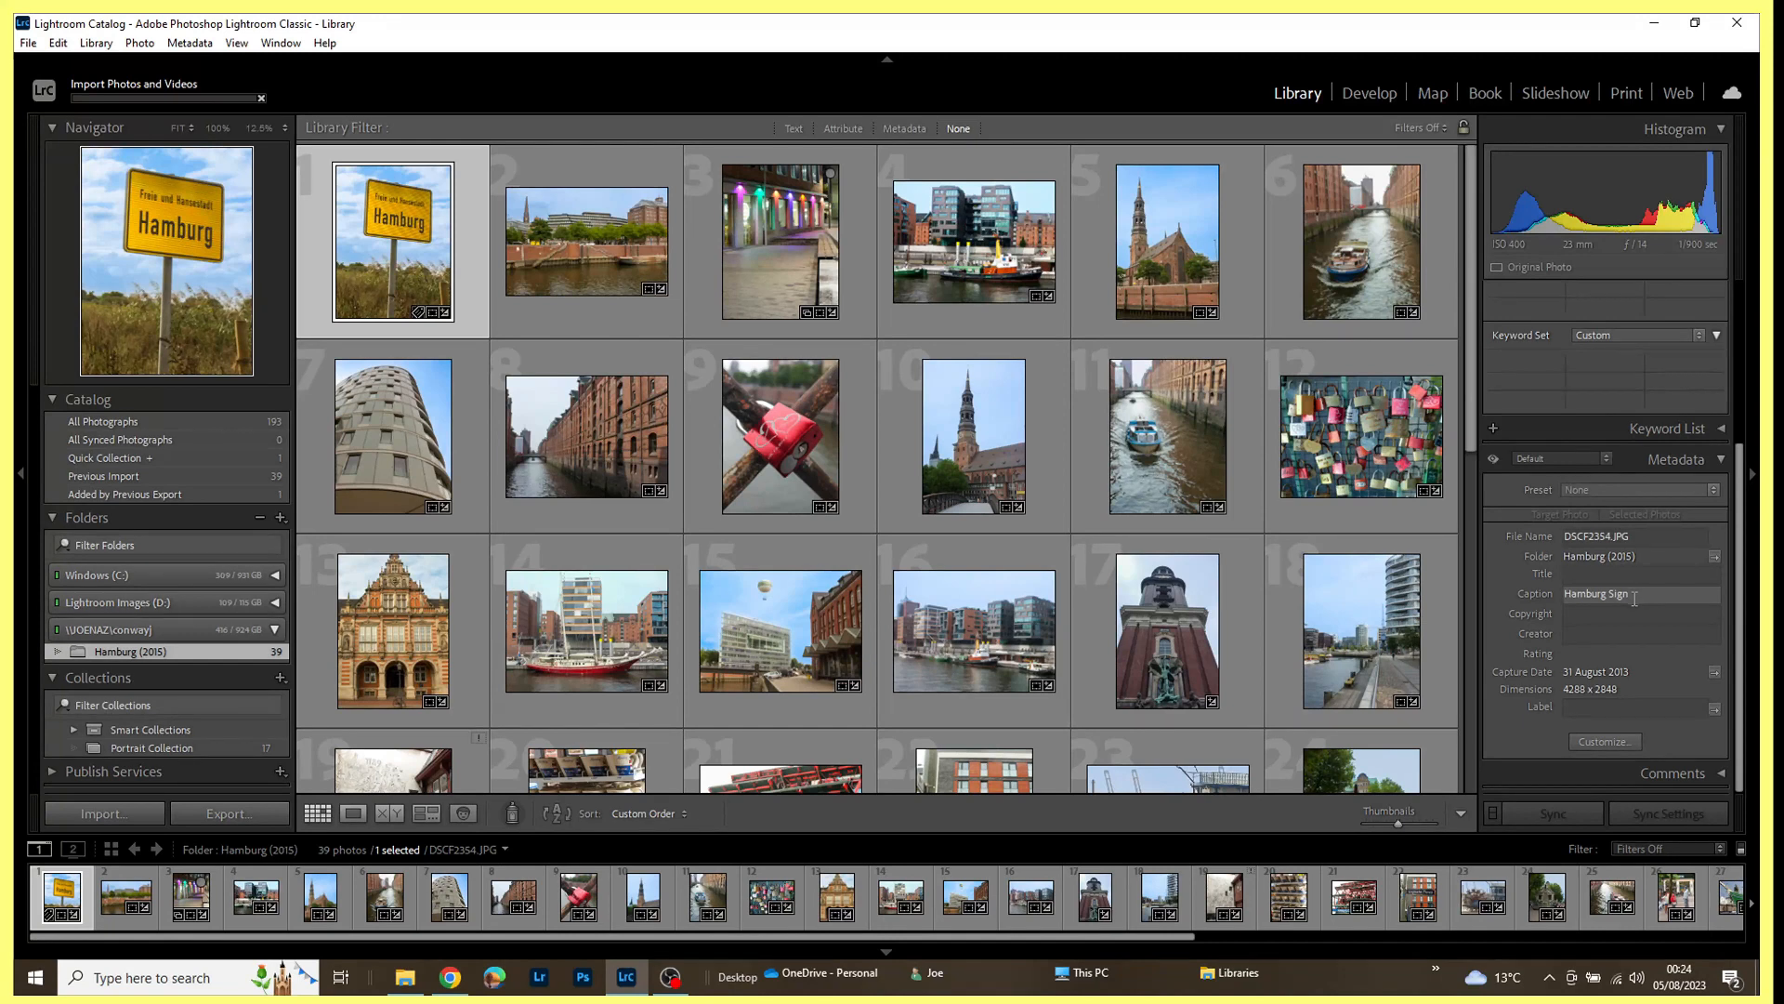
left_click(1555, 92)
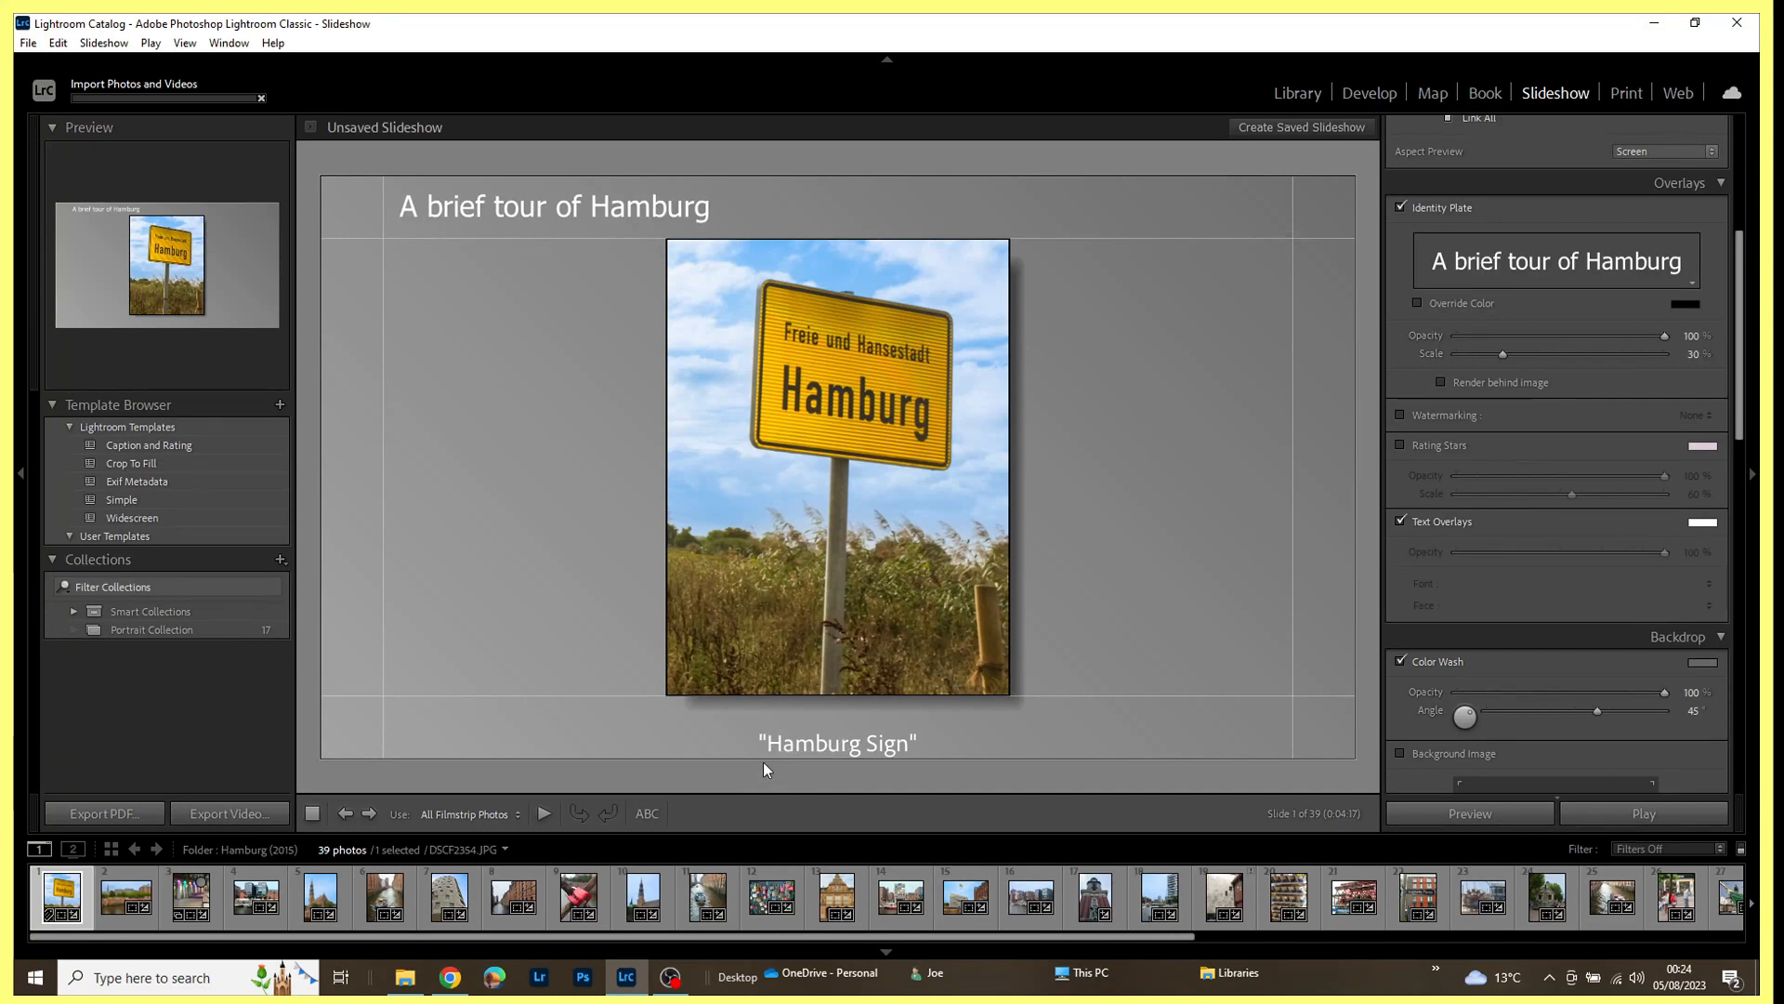
Remove the empty caption overlay on the second slide, turn off text overlays, and return to the first slide.
left_click(116, 900)
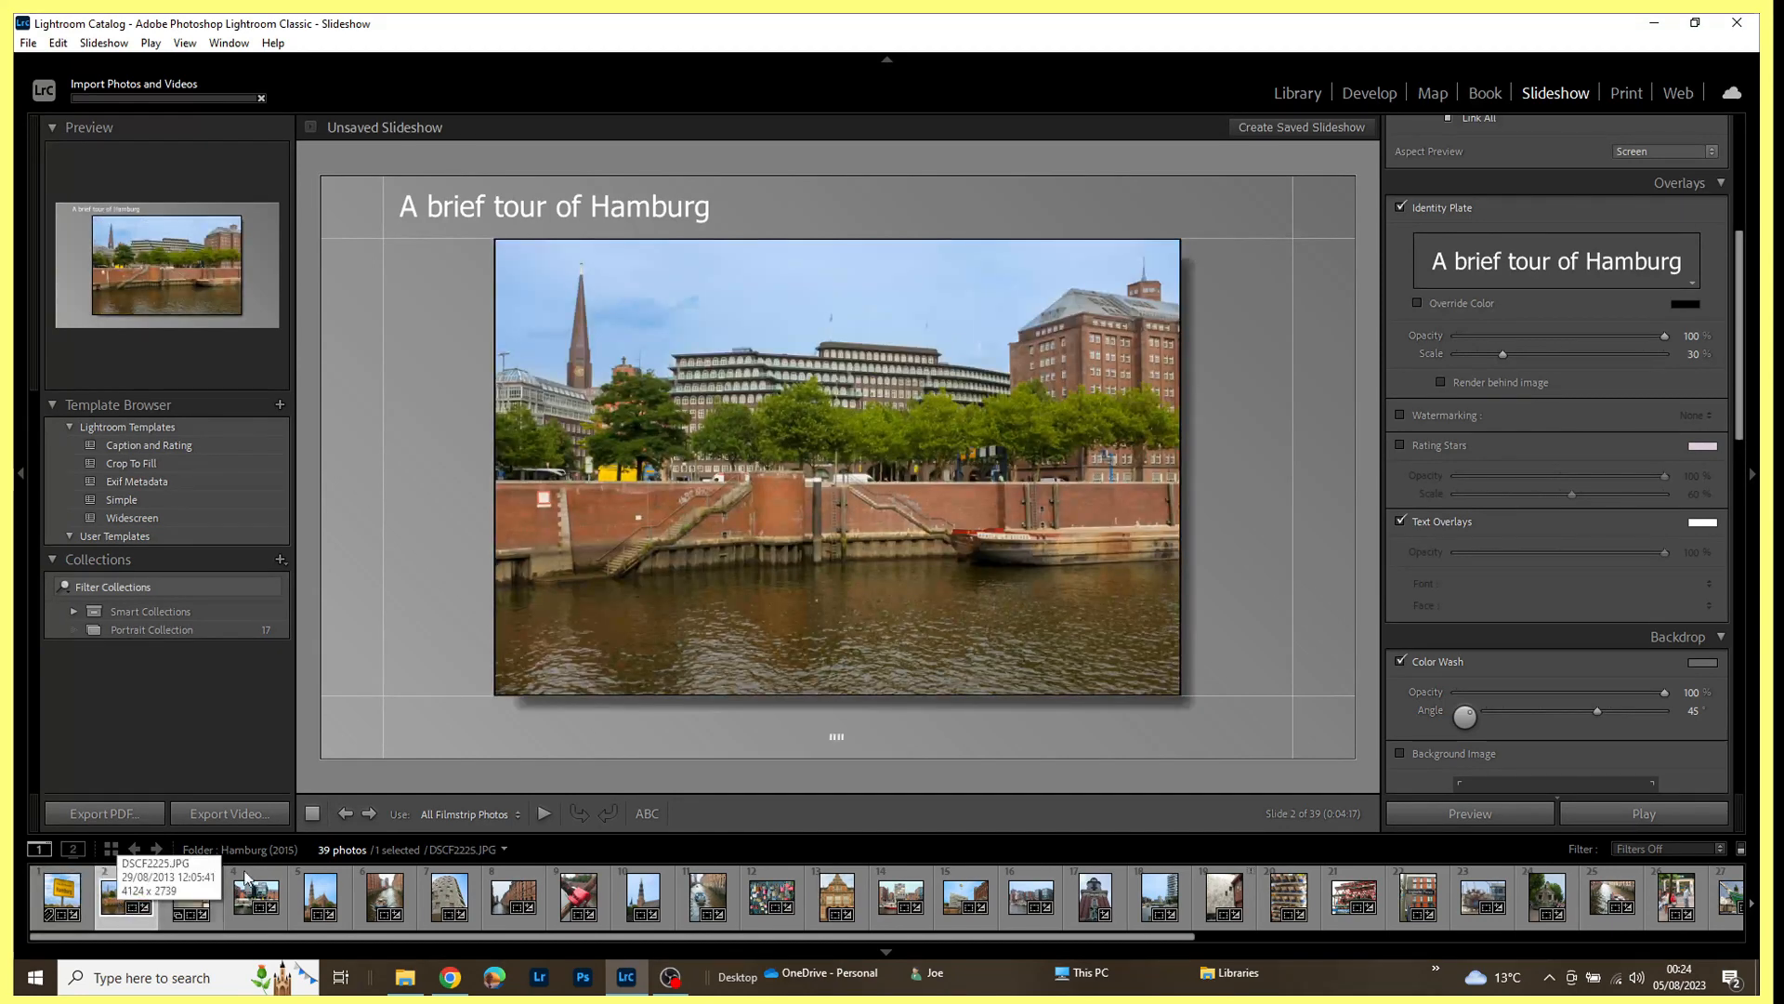
left_click(840, 743)
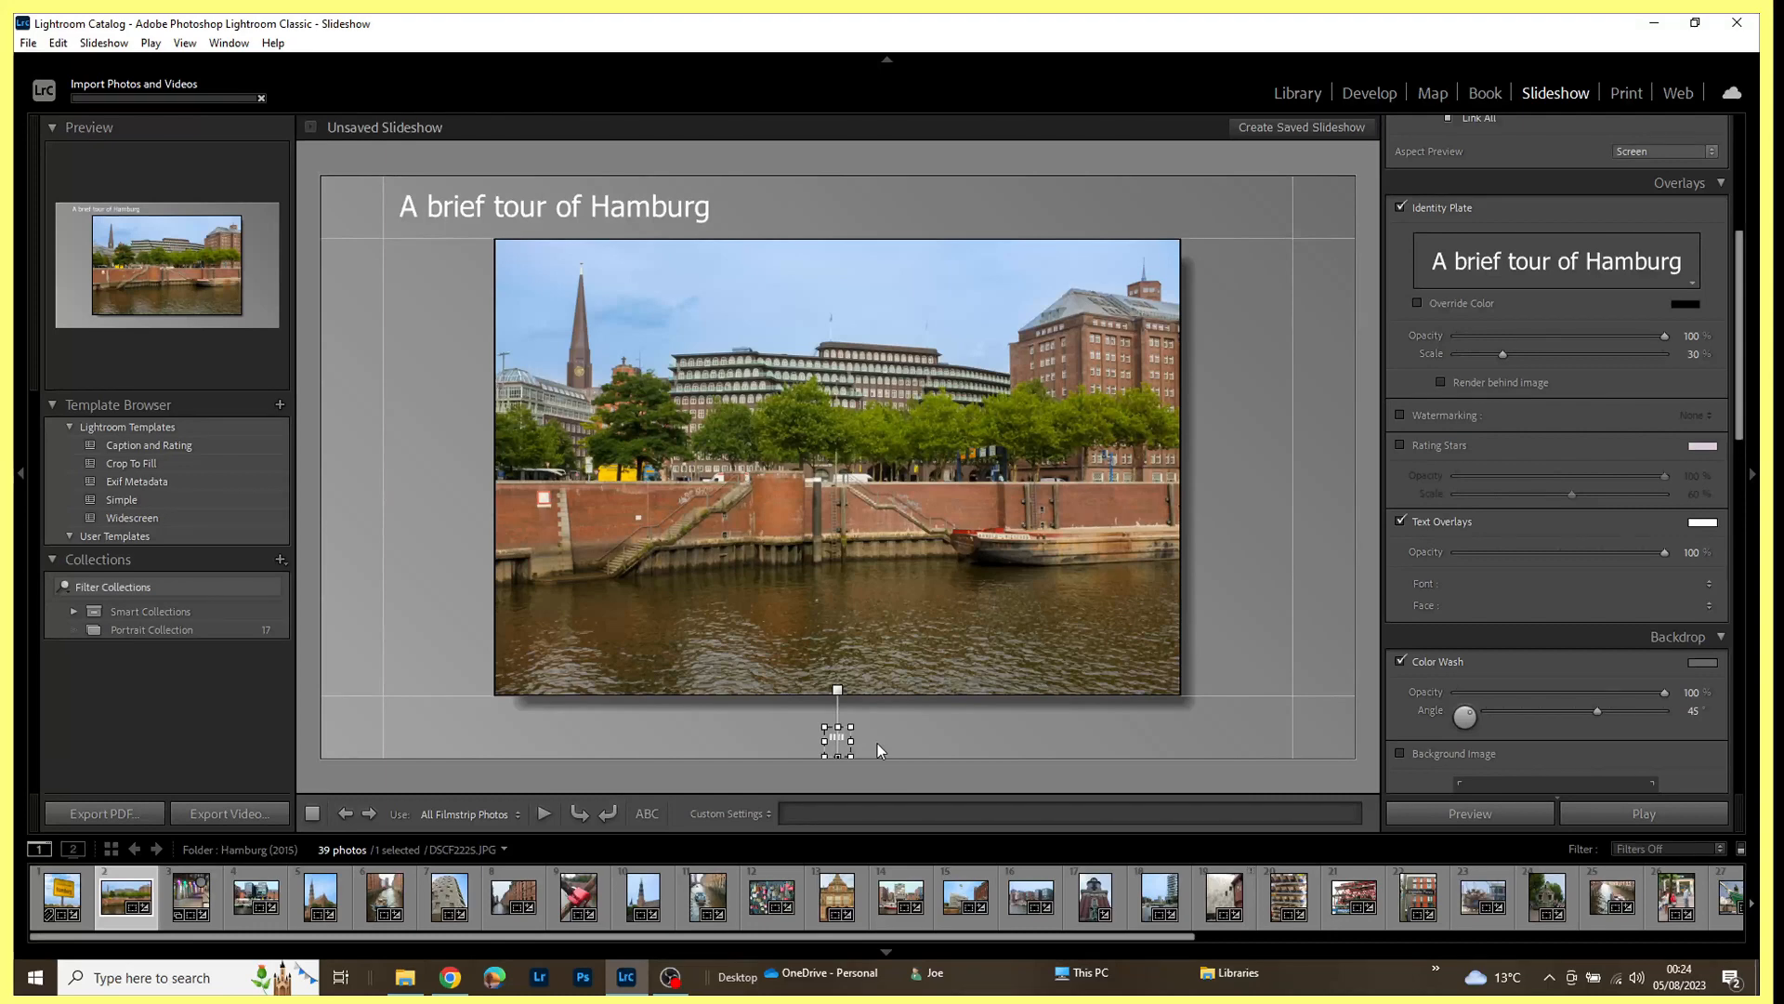
left_click(877, 743)
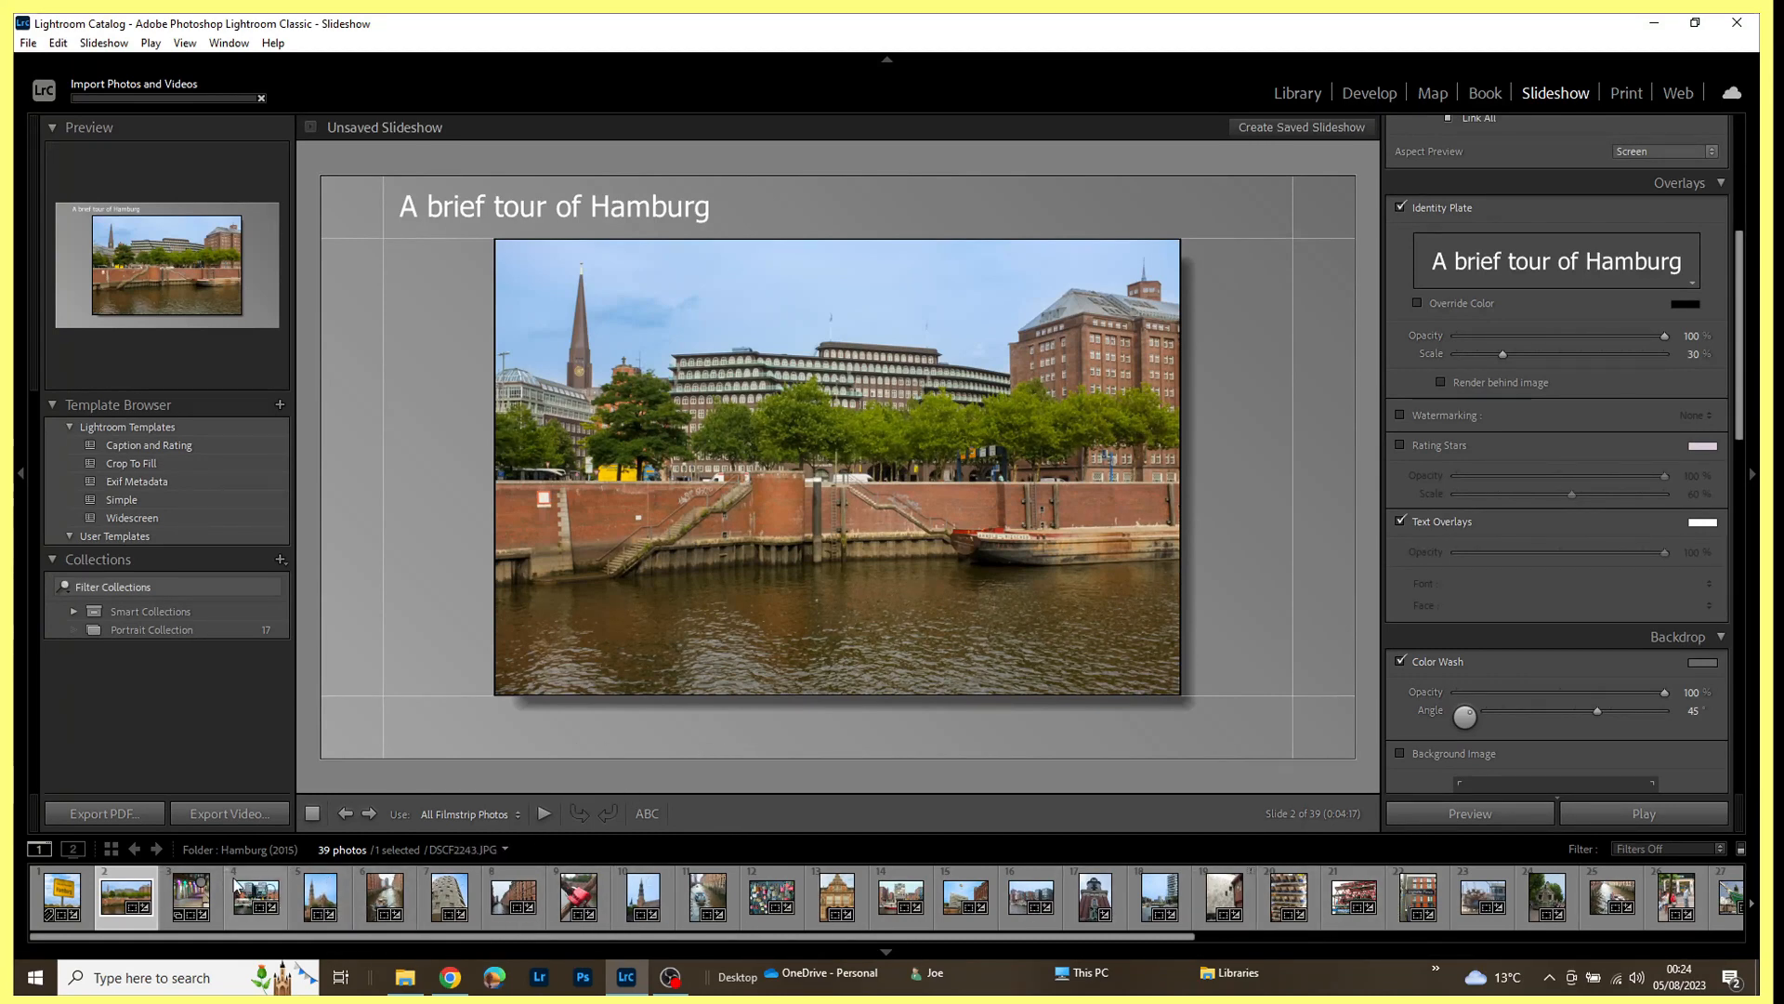
left_click(56, 894)
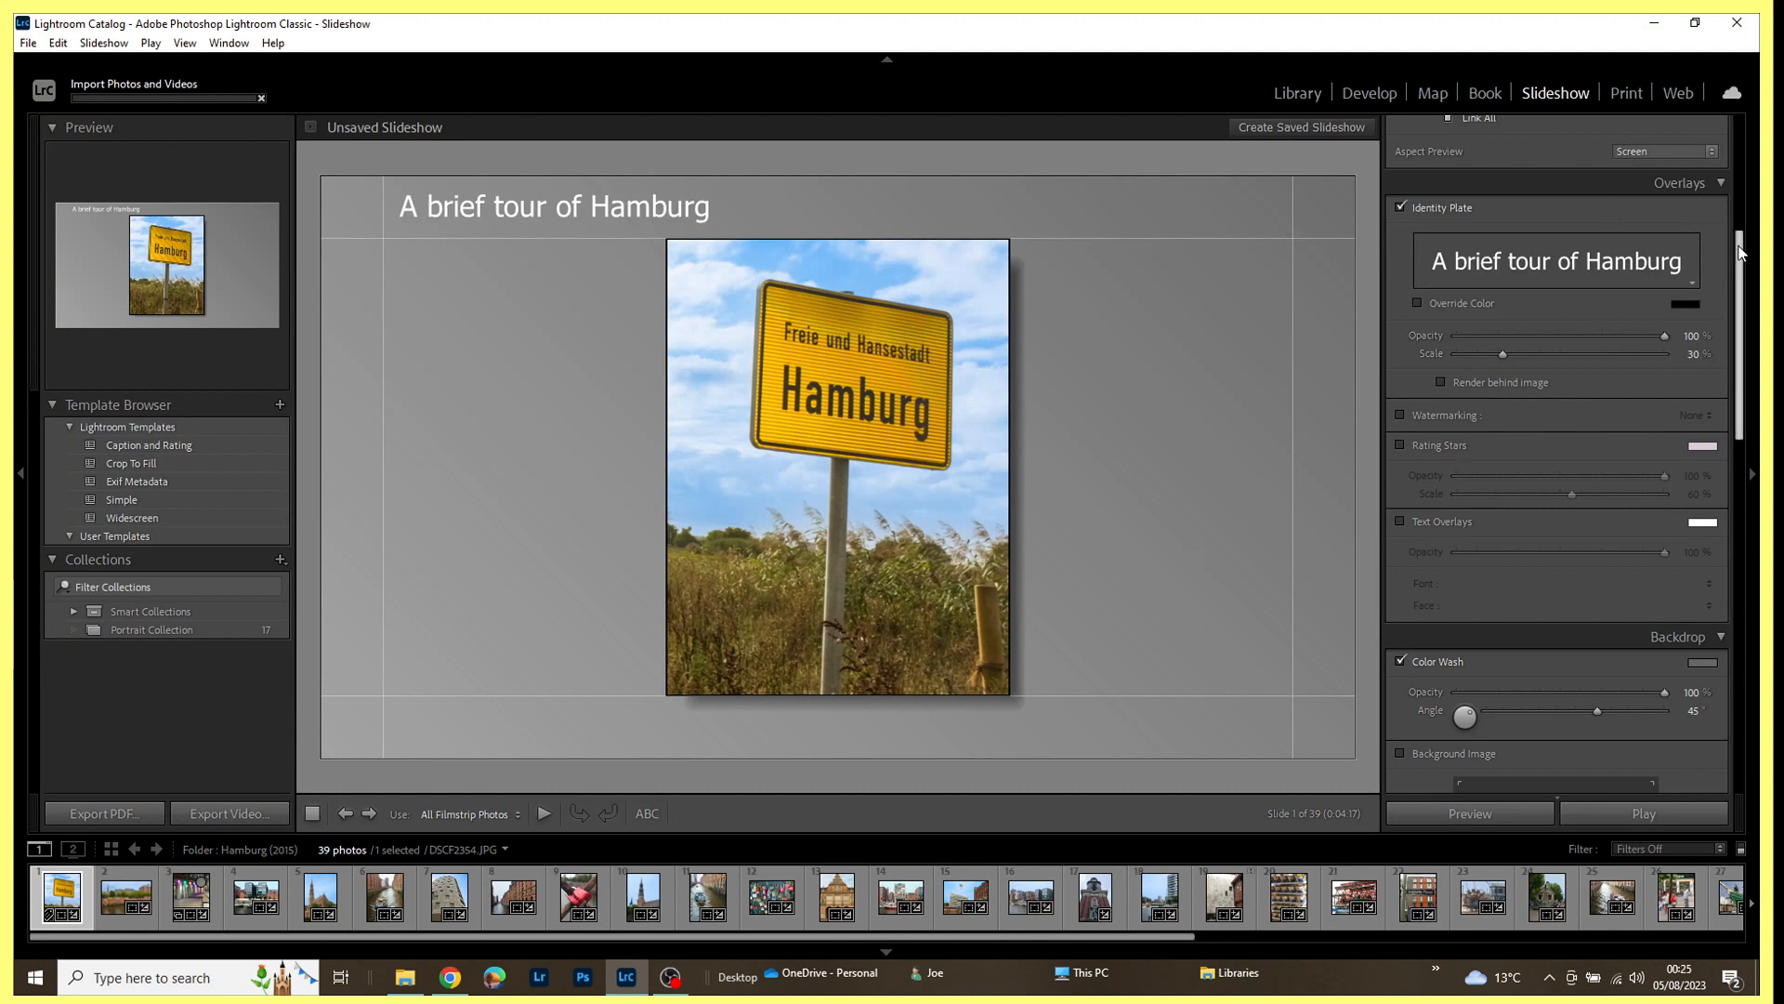
Toggle the backdrop's color wash off and on, and try the background image option before turning it off.
scroll(1752, 327, "down", 3)
scroll(1752, 327, "down", 3)
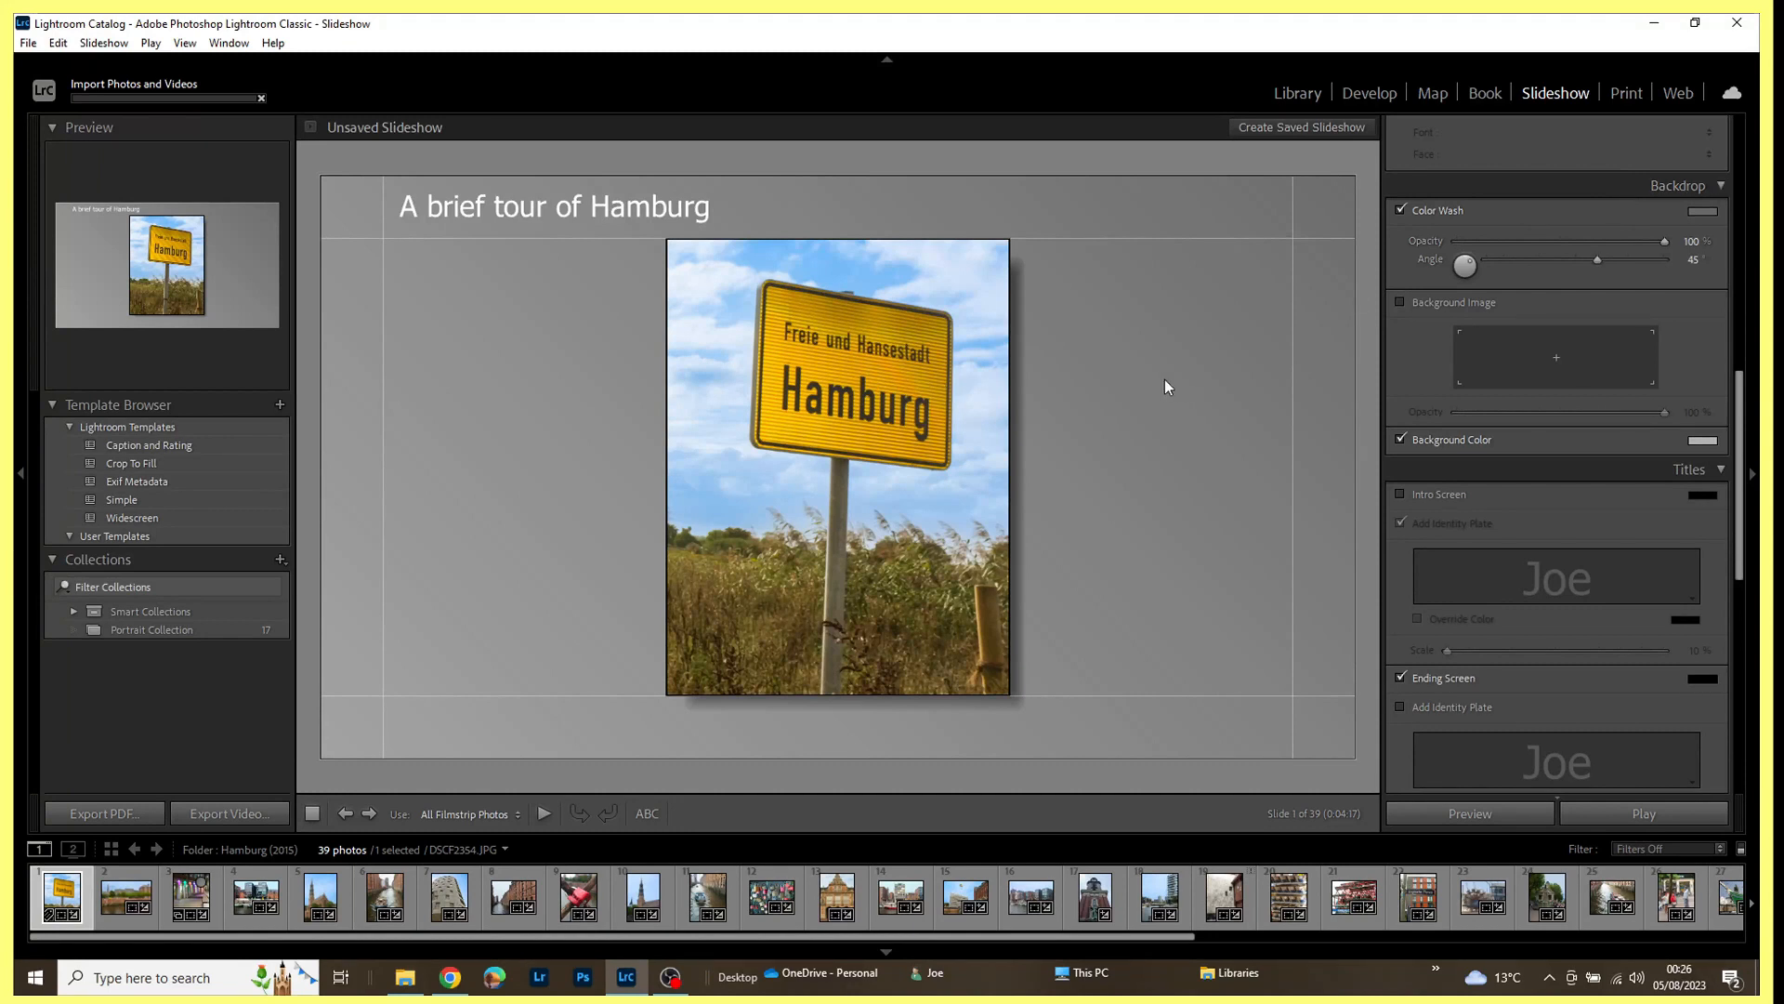
left_click(1402, 210)
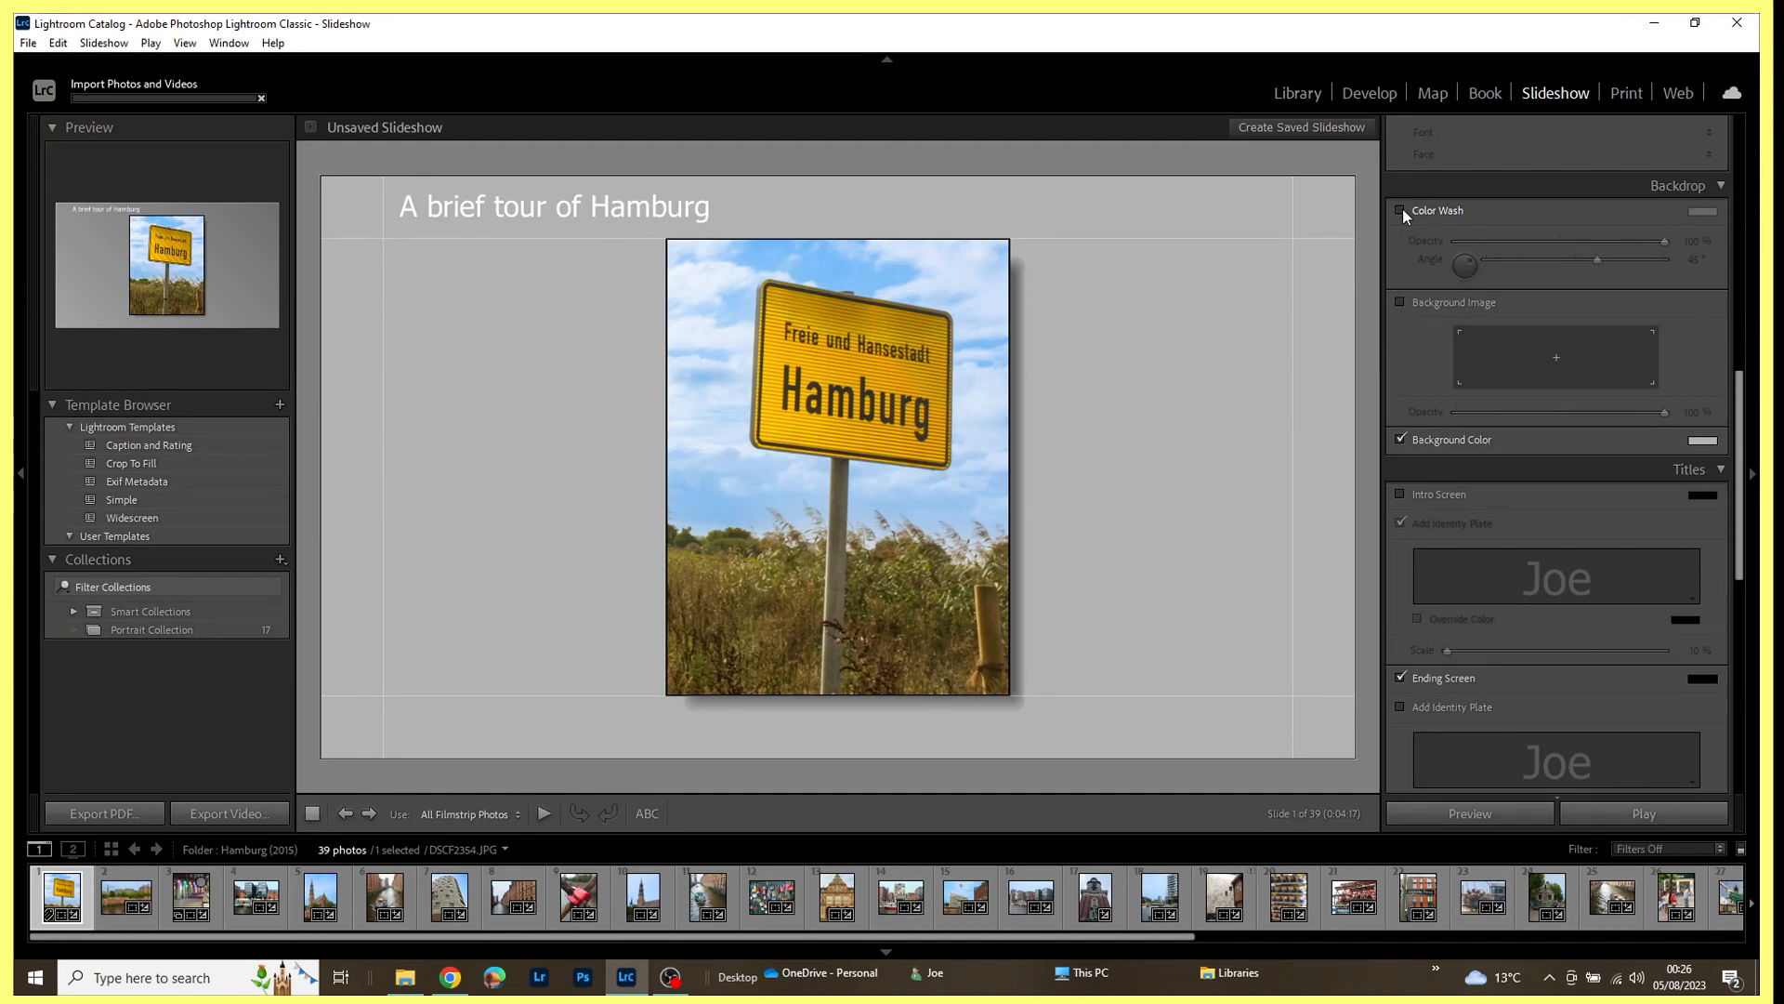
left_click(1402, 210)
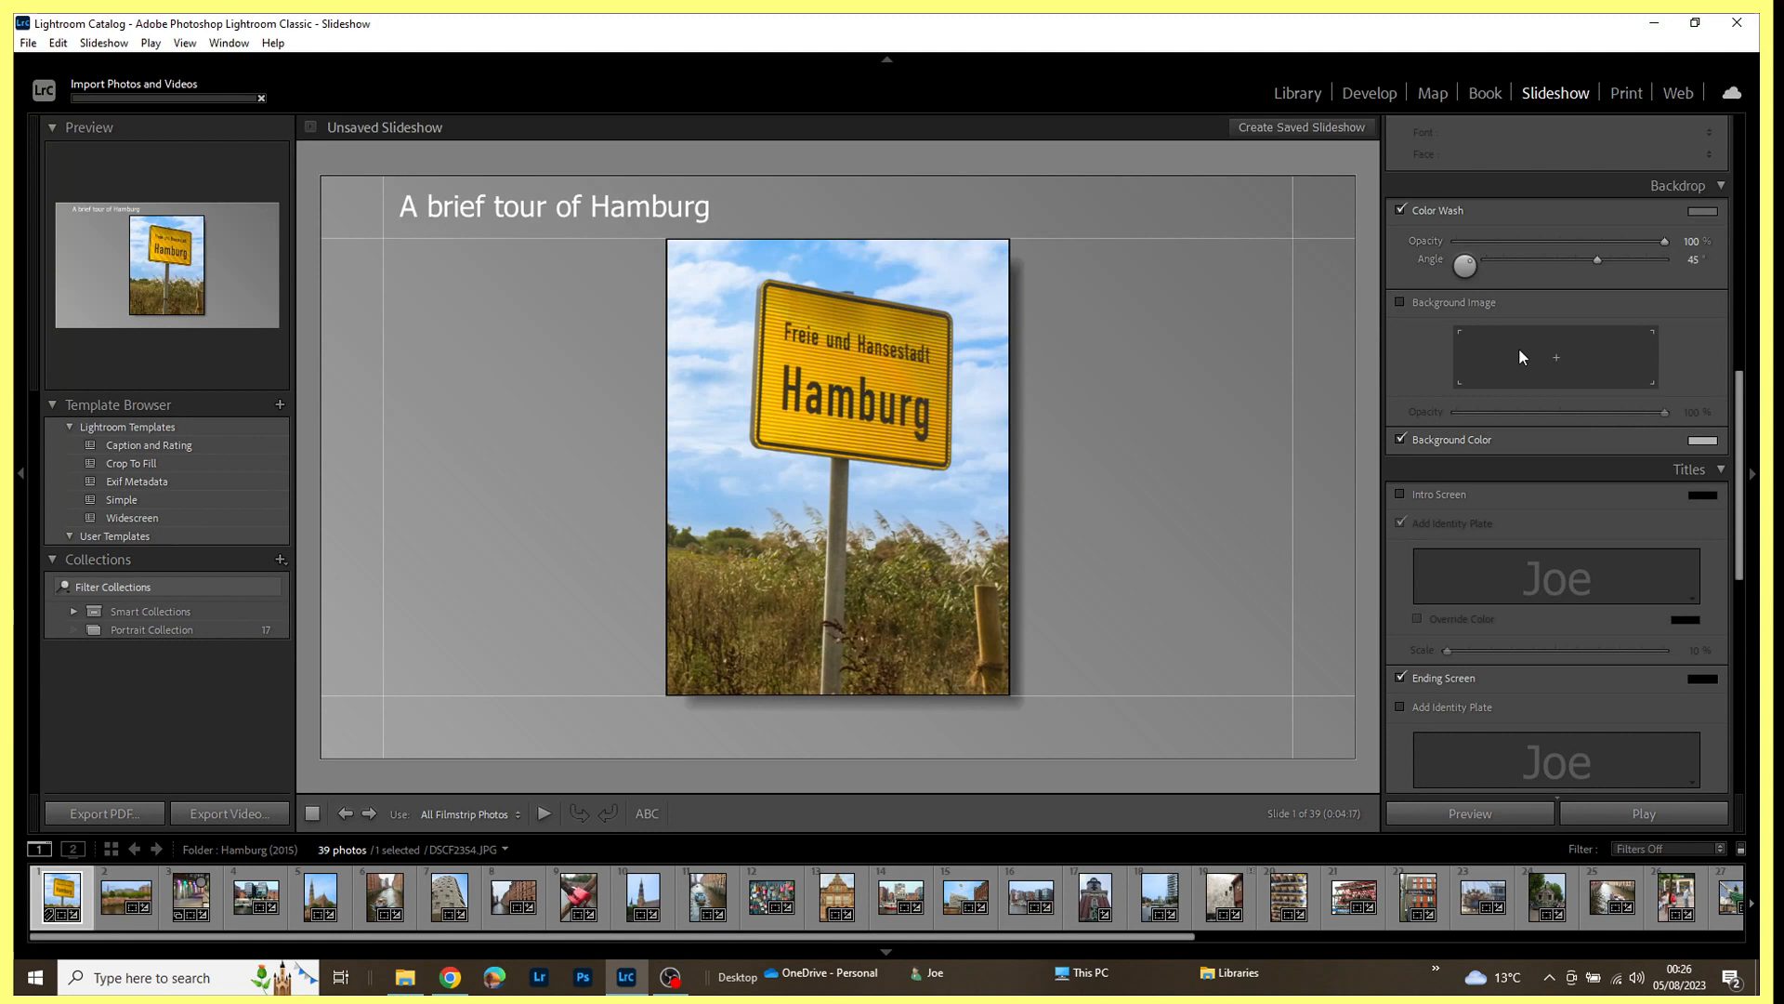
left_click(1400, 303)
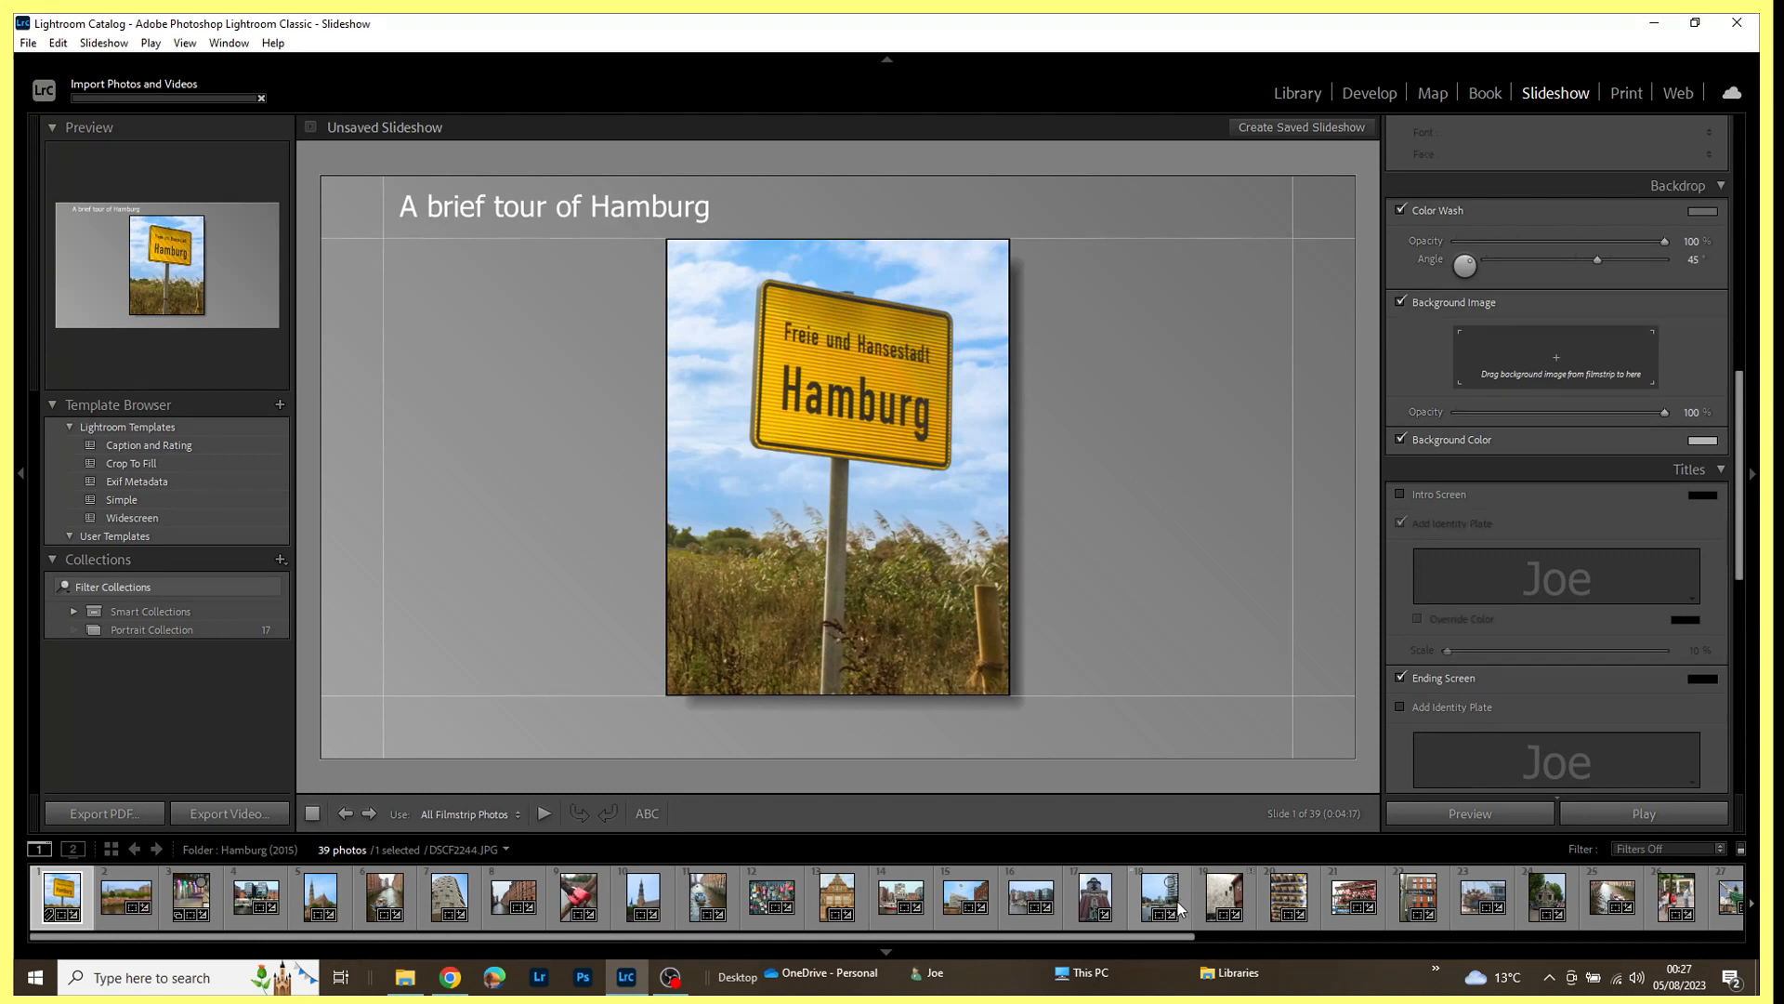
mouse_move(1179, 901)
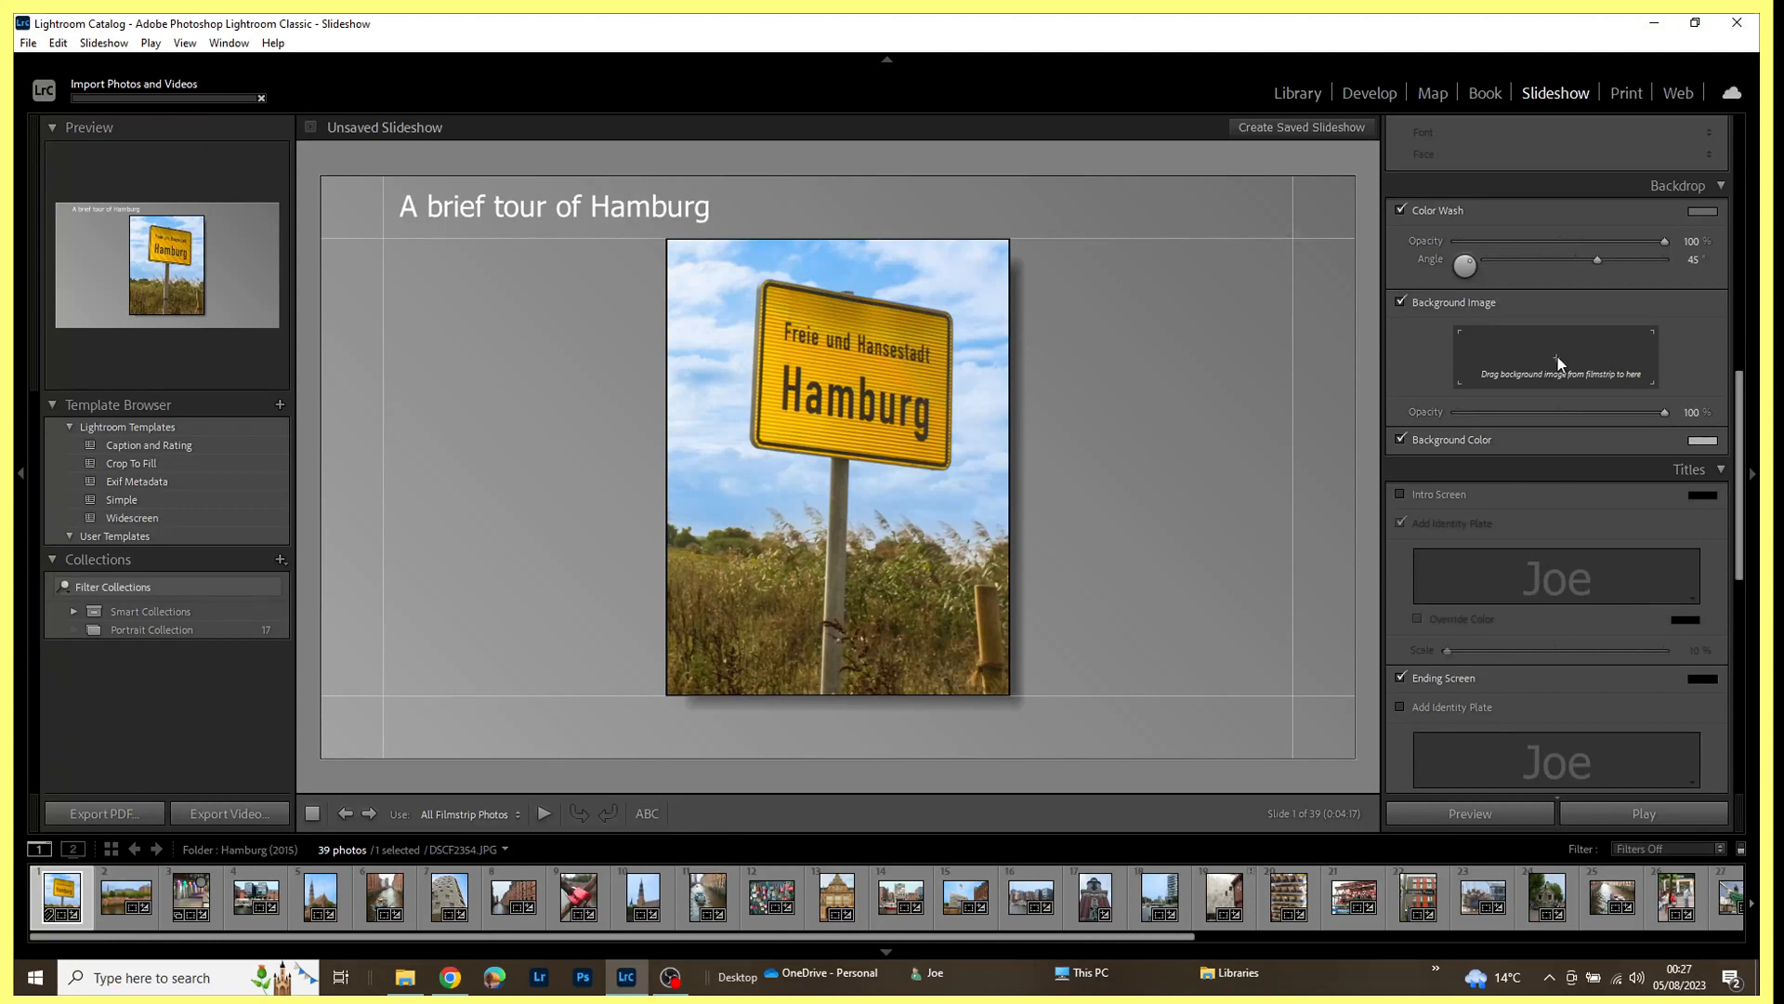
left_click(1401, 302)
Compare the slide with and without the background color, leaving the background color turned on.
left_click(1401, 439)
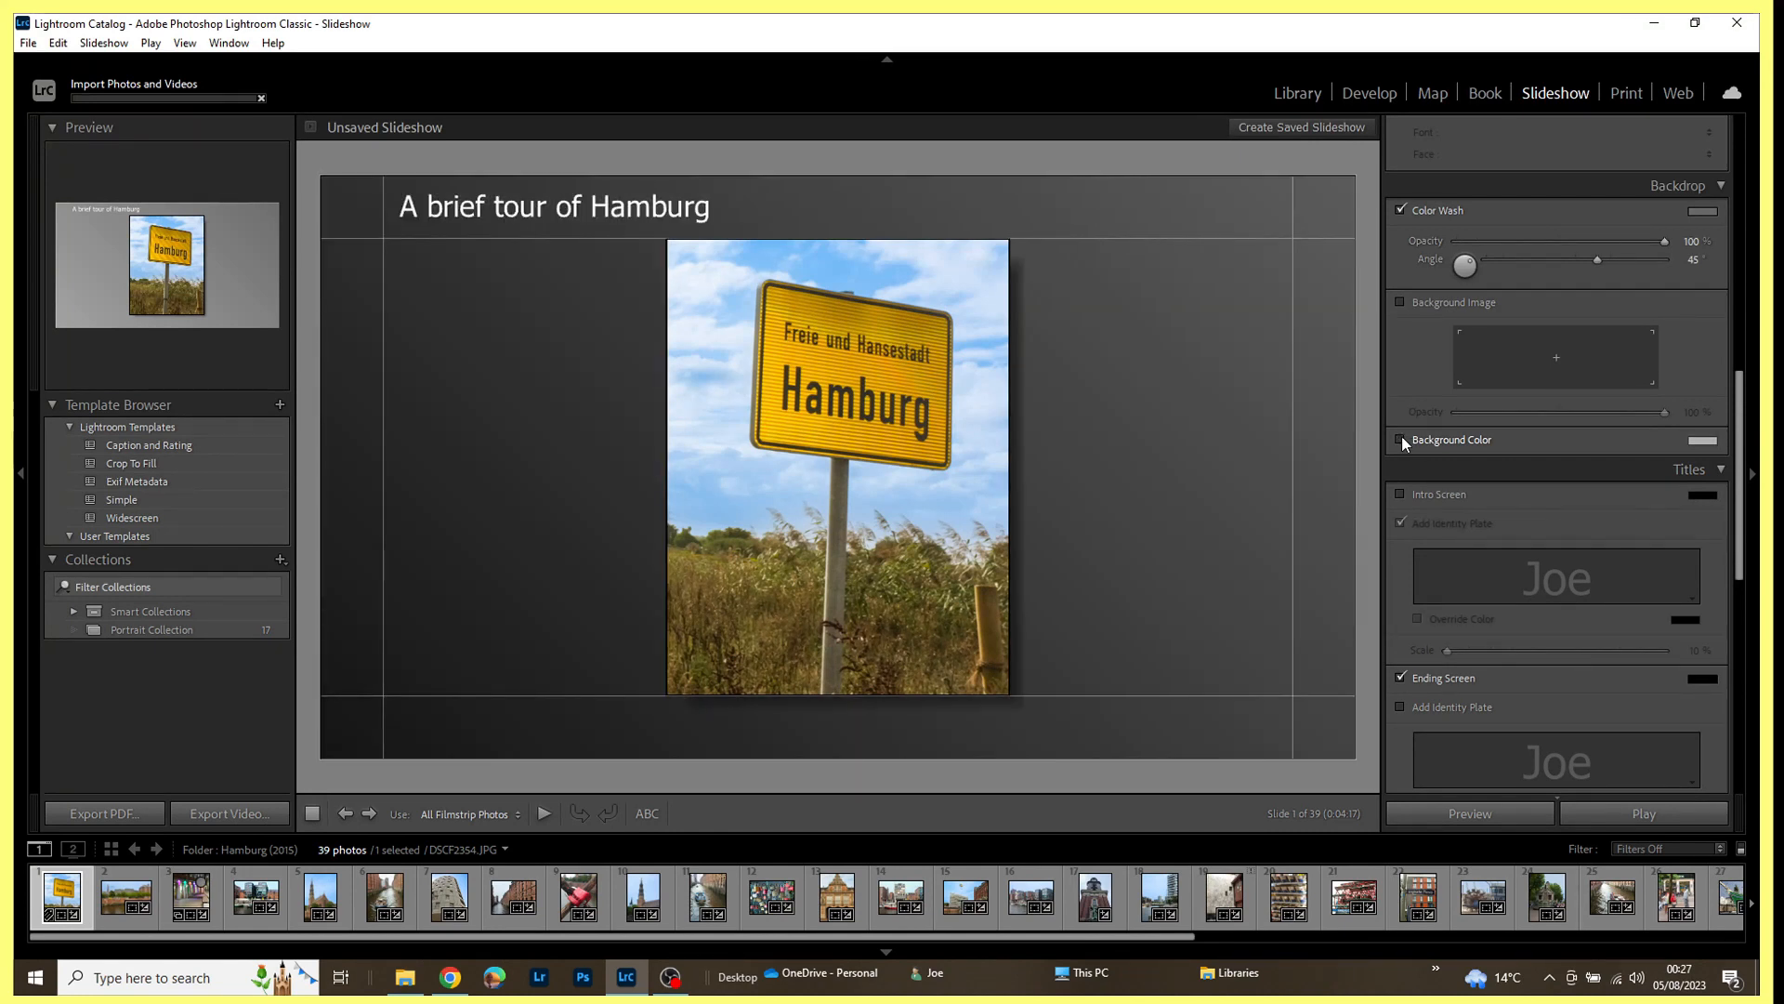
left_click(1401, 438)
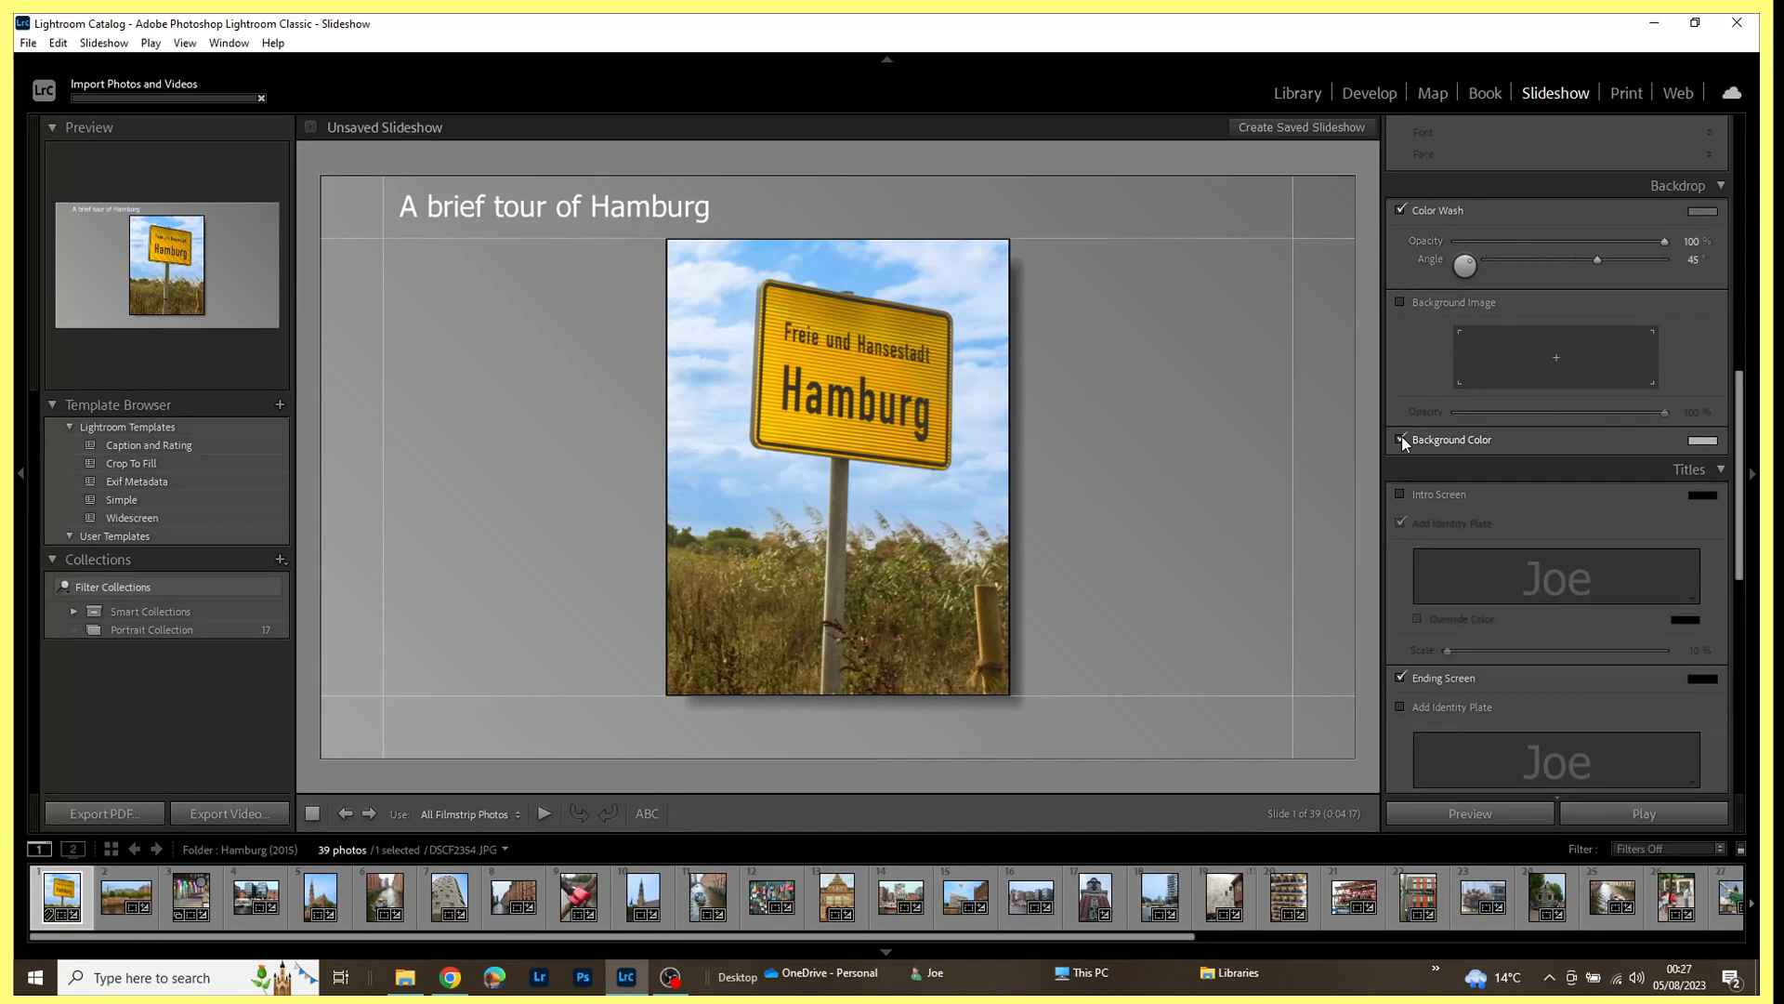
left_click(1401, 439)
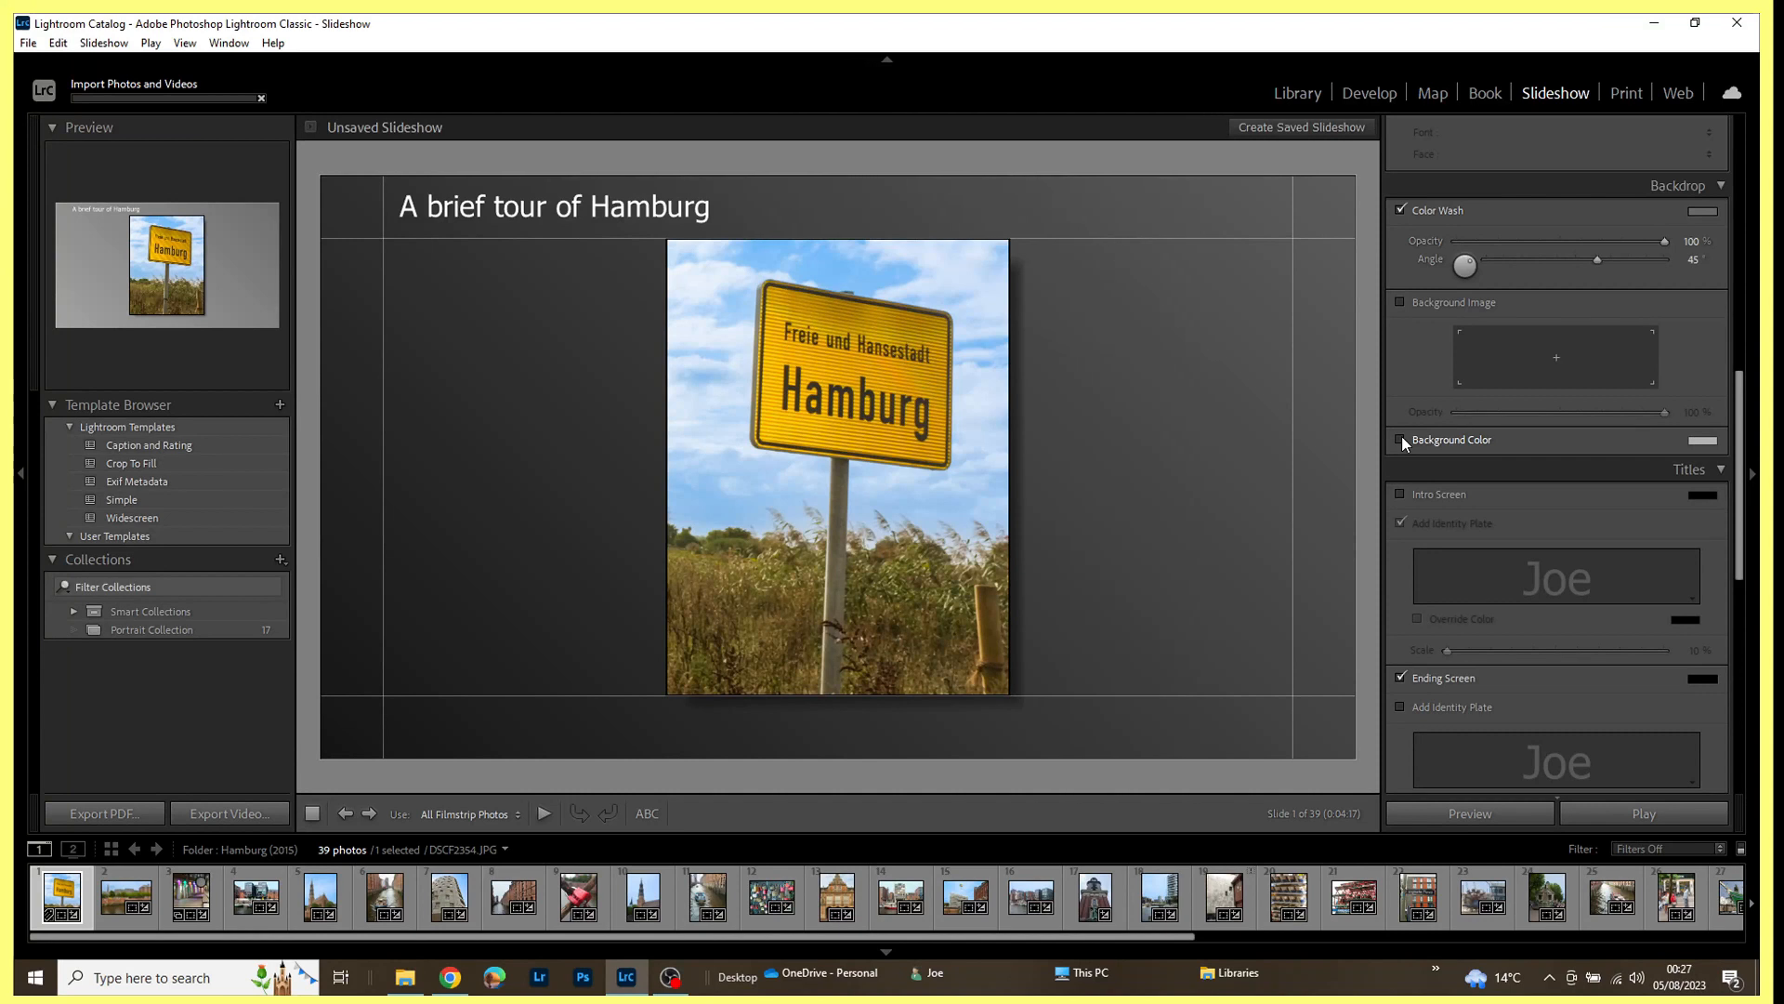
left_click(1401, 439)
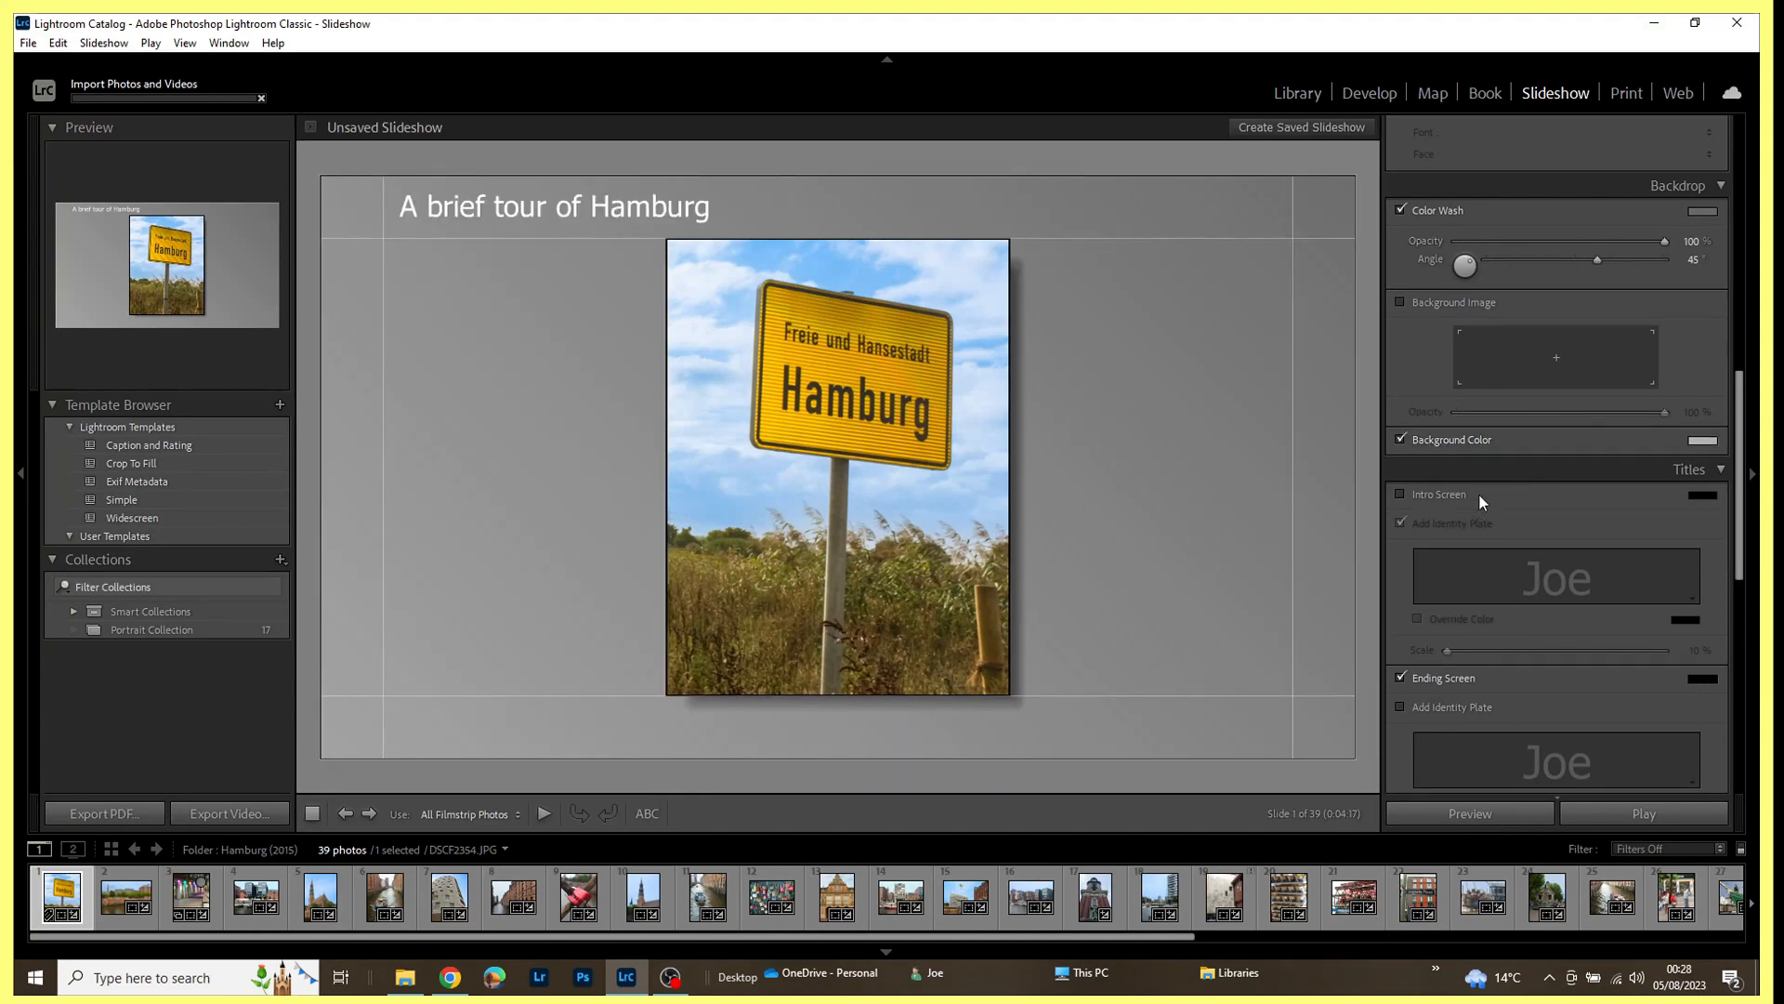
Turn on the intro screen with its identity plate, and open the plate's text editor and cancel without editing.
scroll(1480, 494, "down", 3)
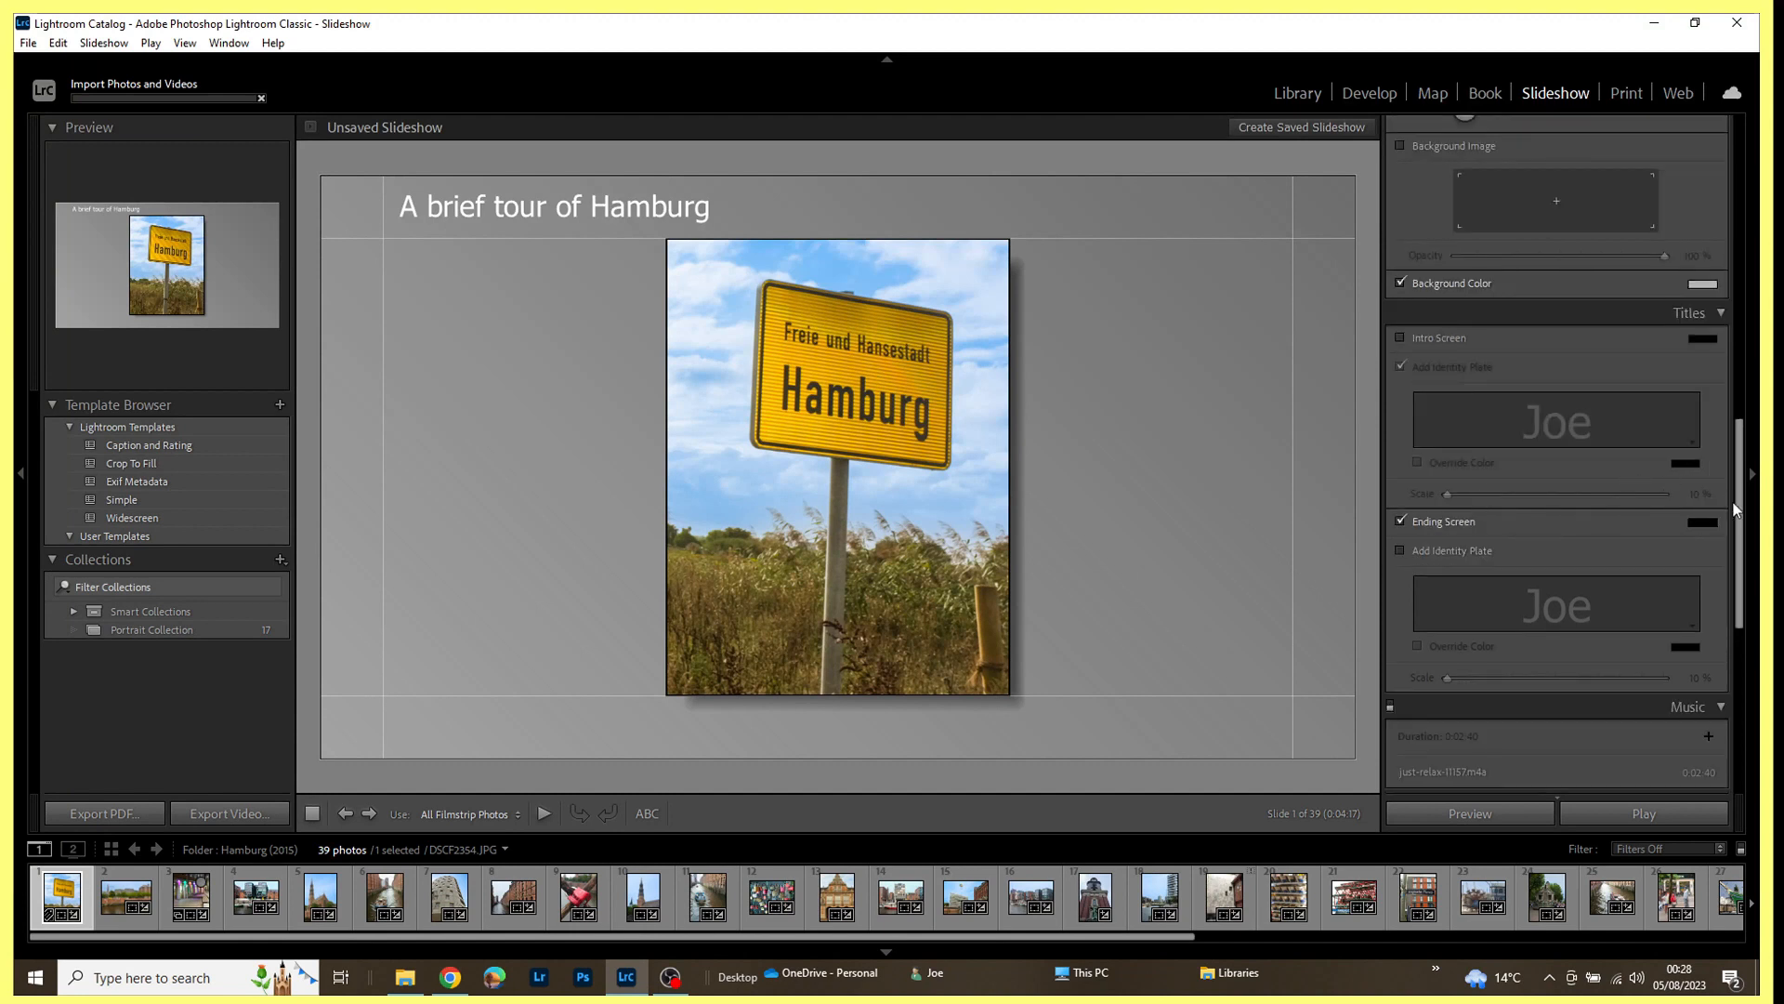
scroll(1745, 504, "down", 3)
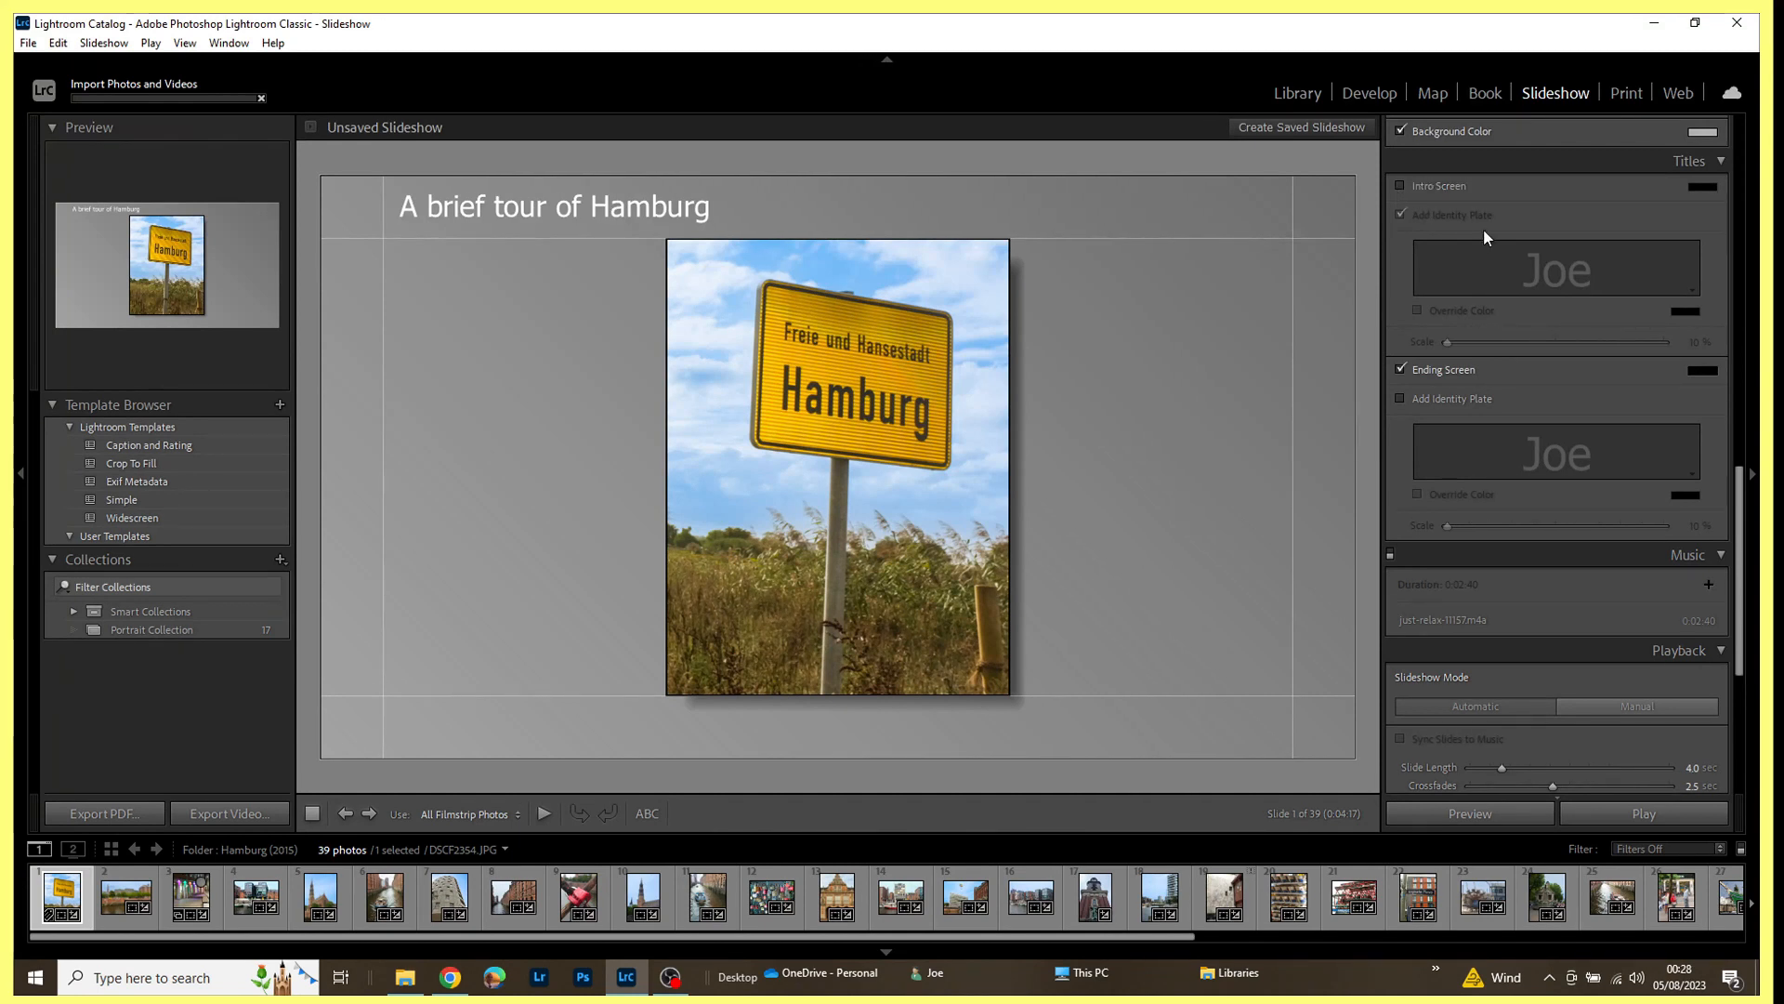
left_click(1401, 185)
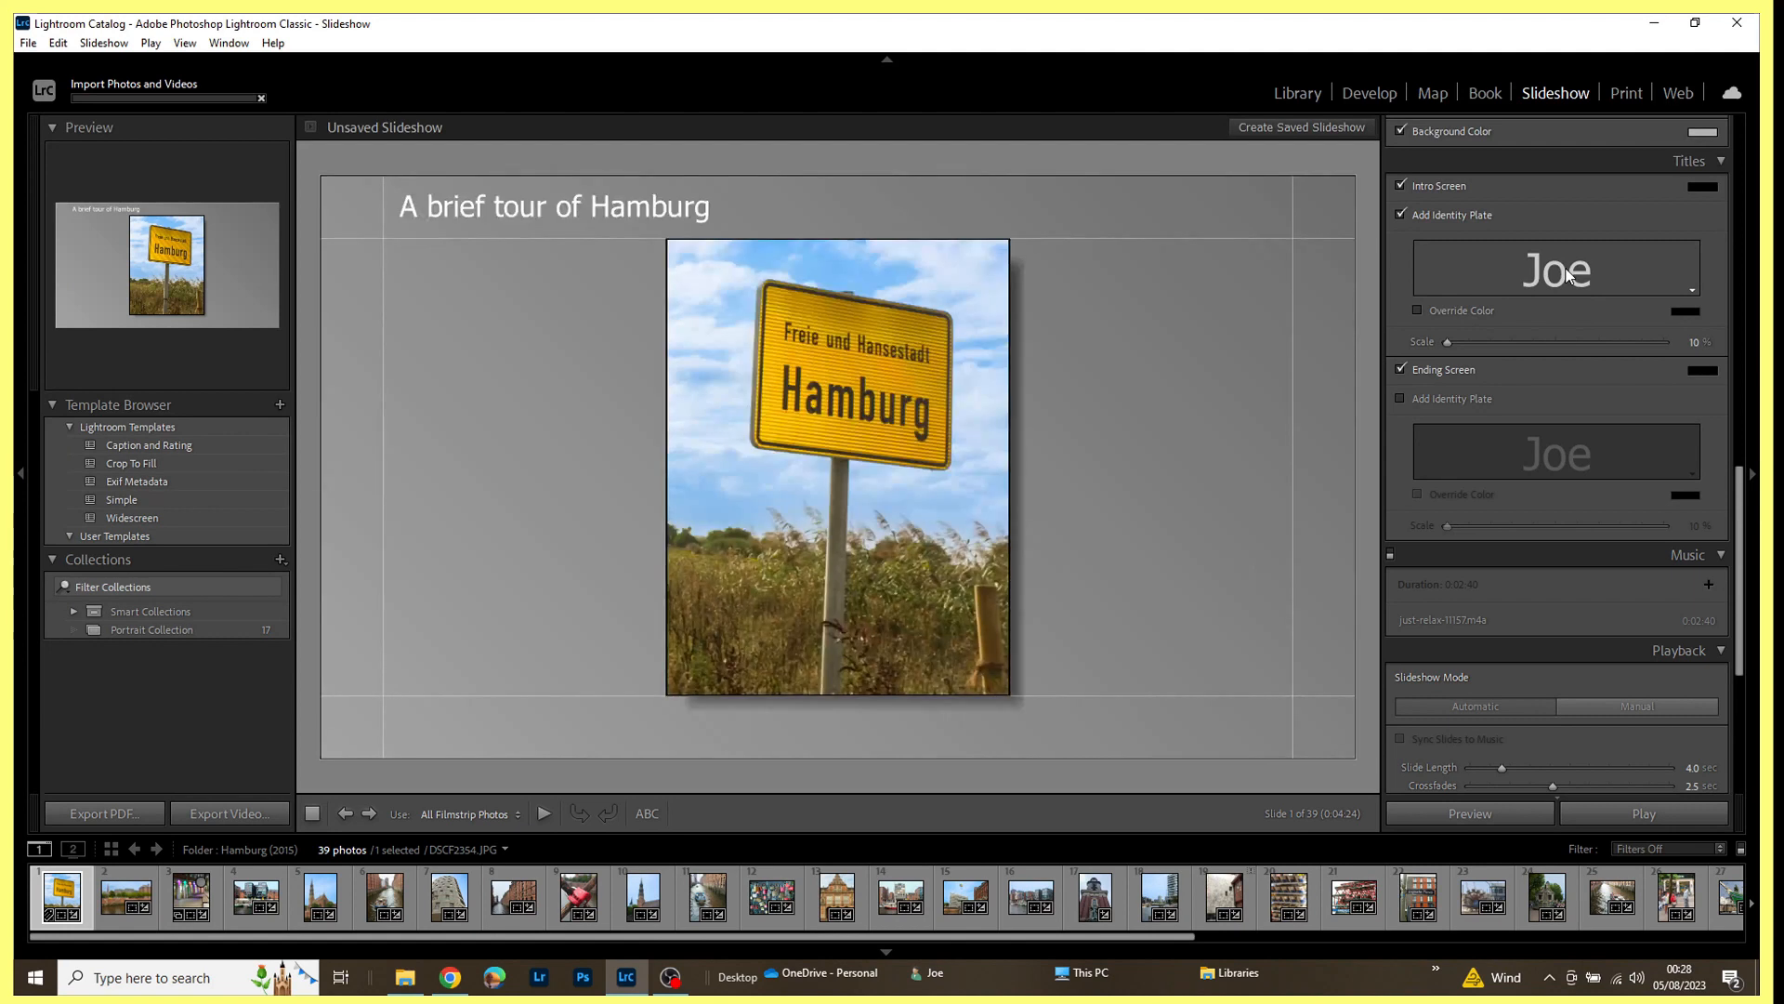
left_click(1568, 274)
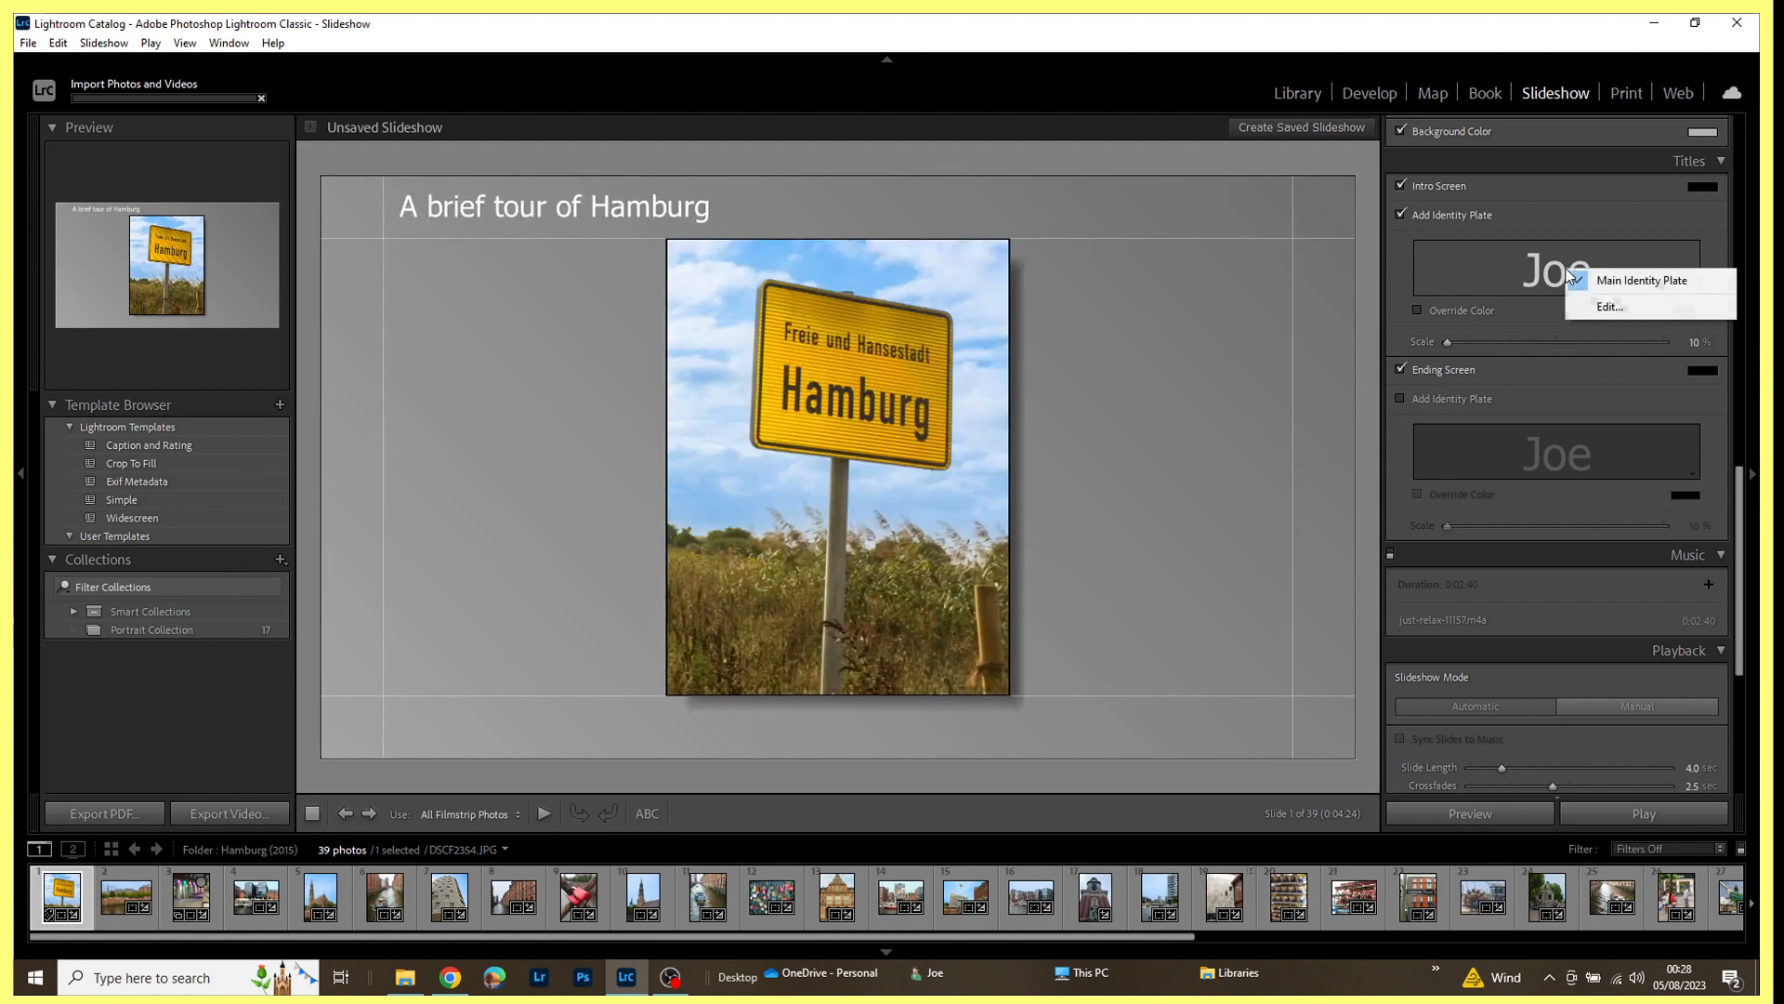
left_click(1606, 309)
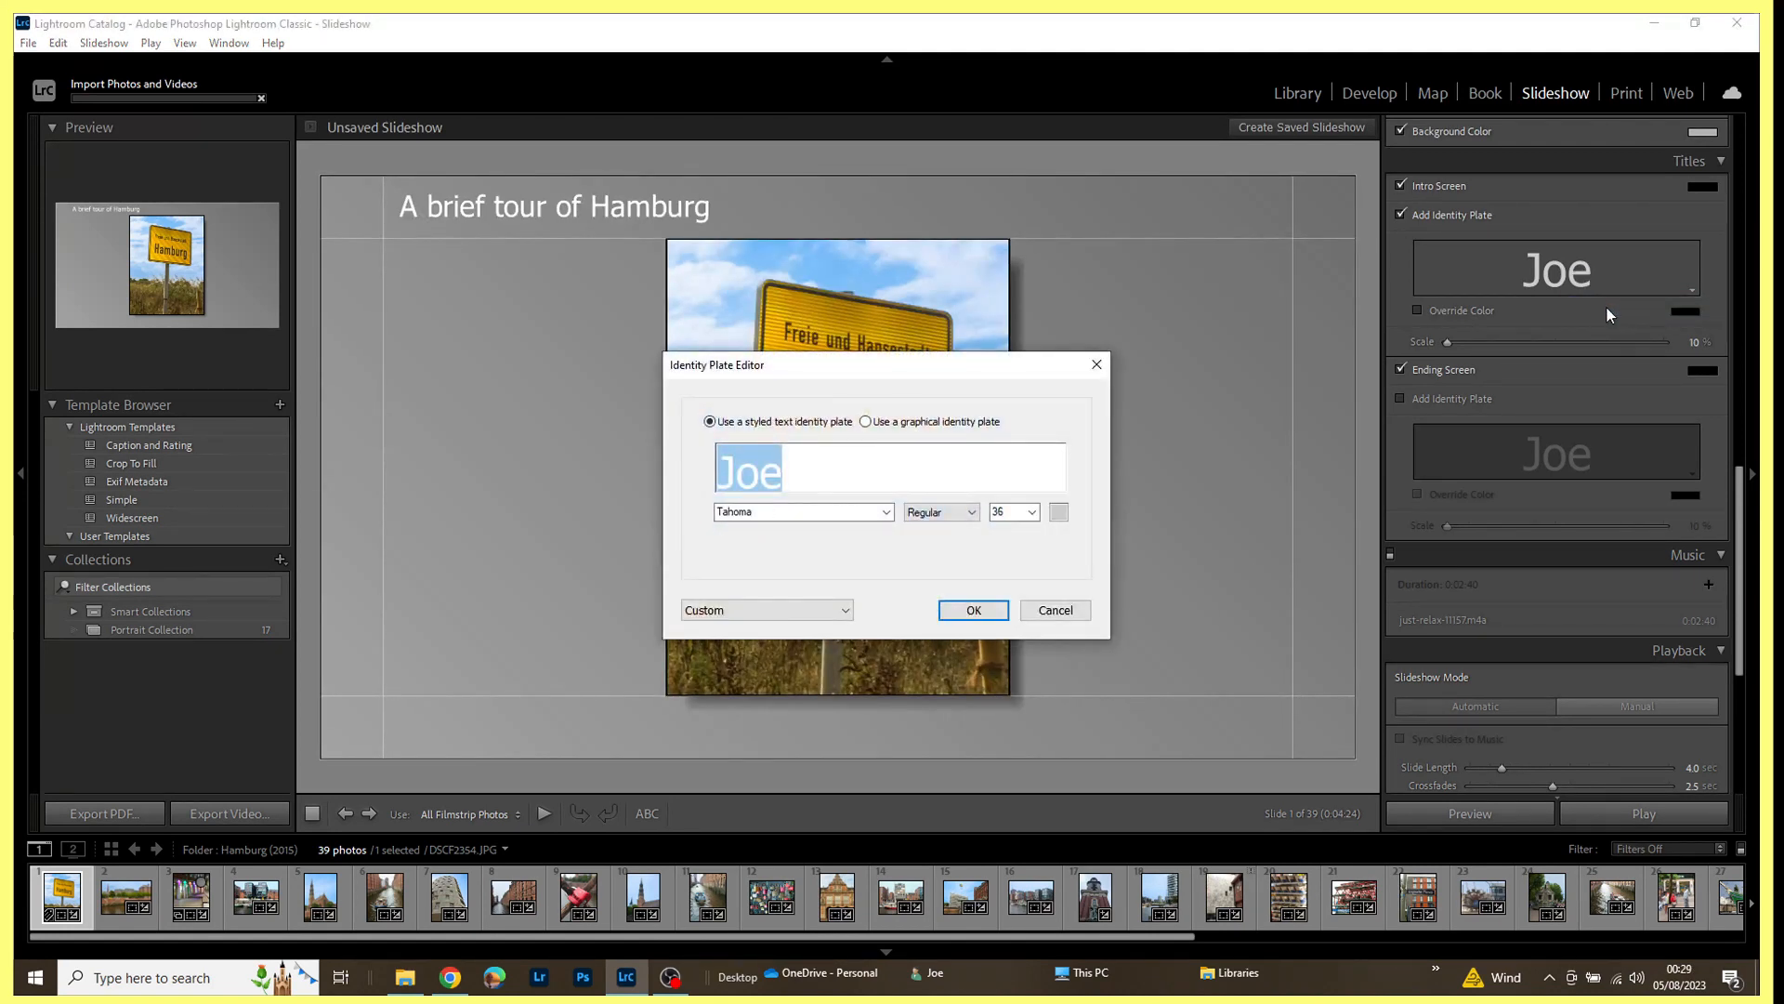
left_click(1055, 611)
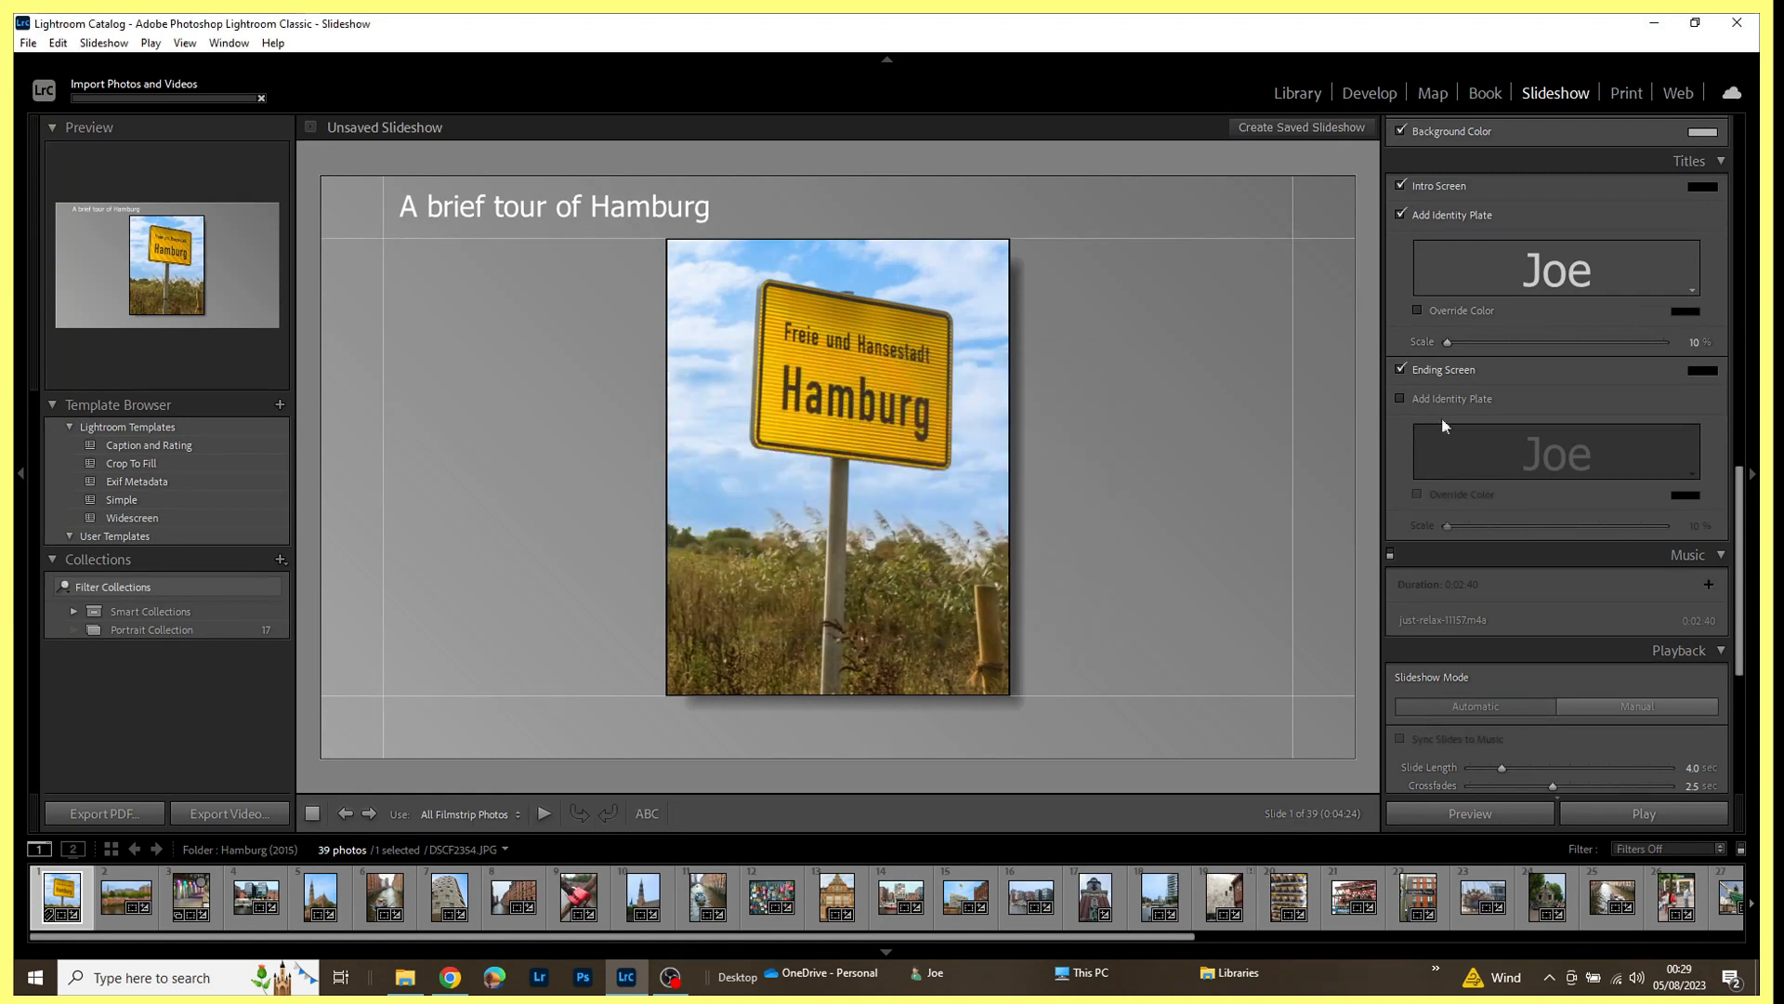
left_click(1448, 342)
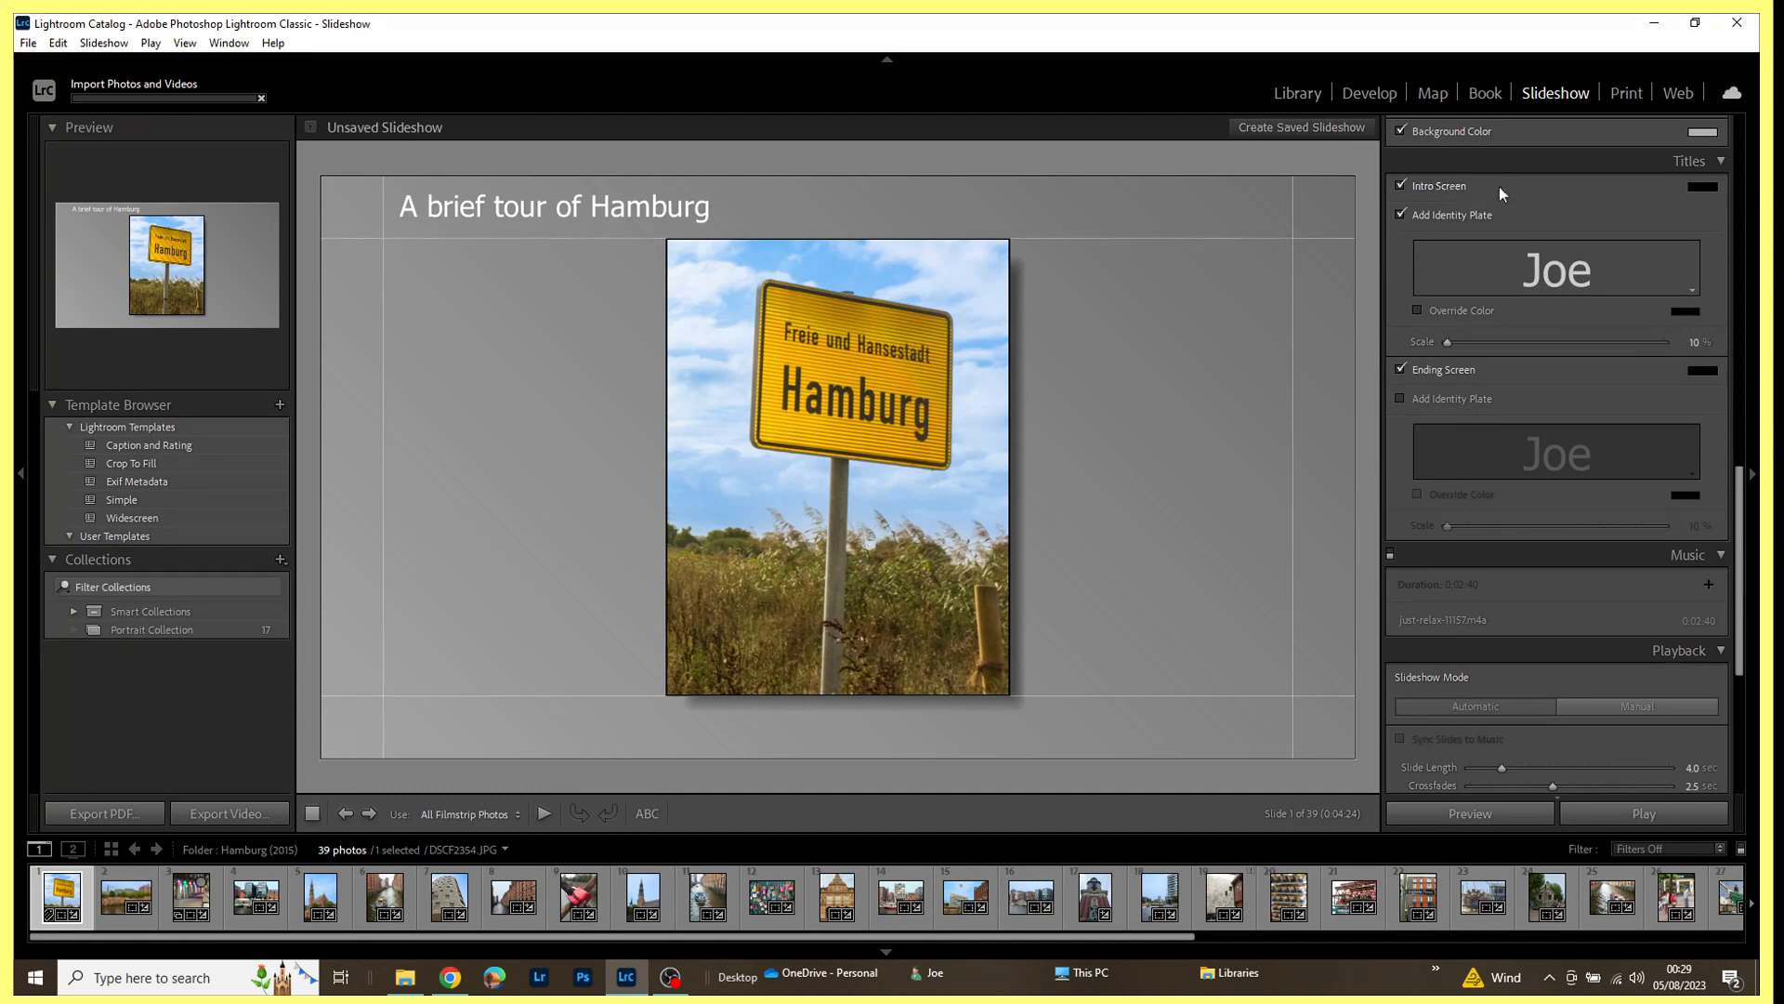
Turn off both the intro screen and the ending screen of the slideshow.
left_click(1401, 184)
left_click(1401, 185)
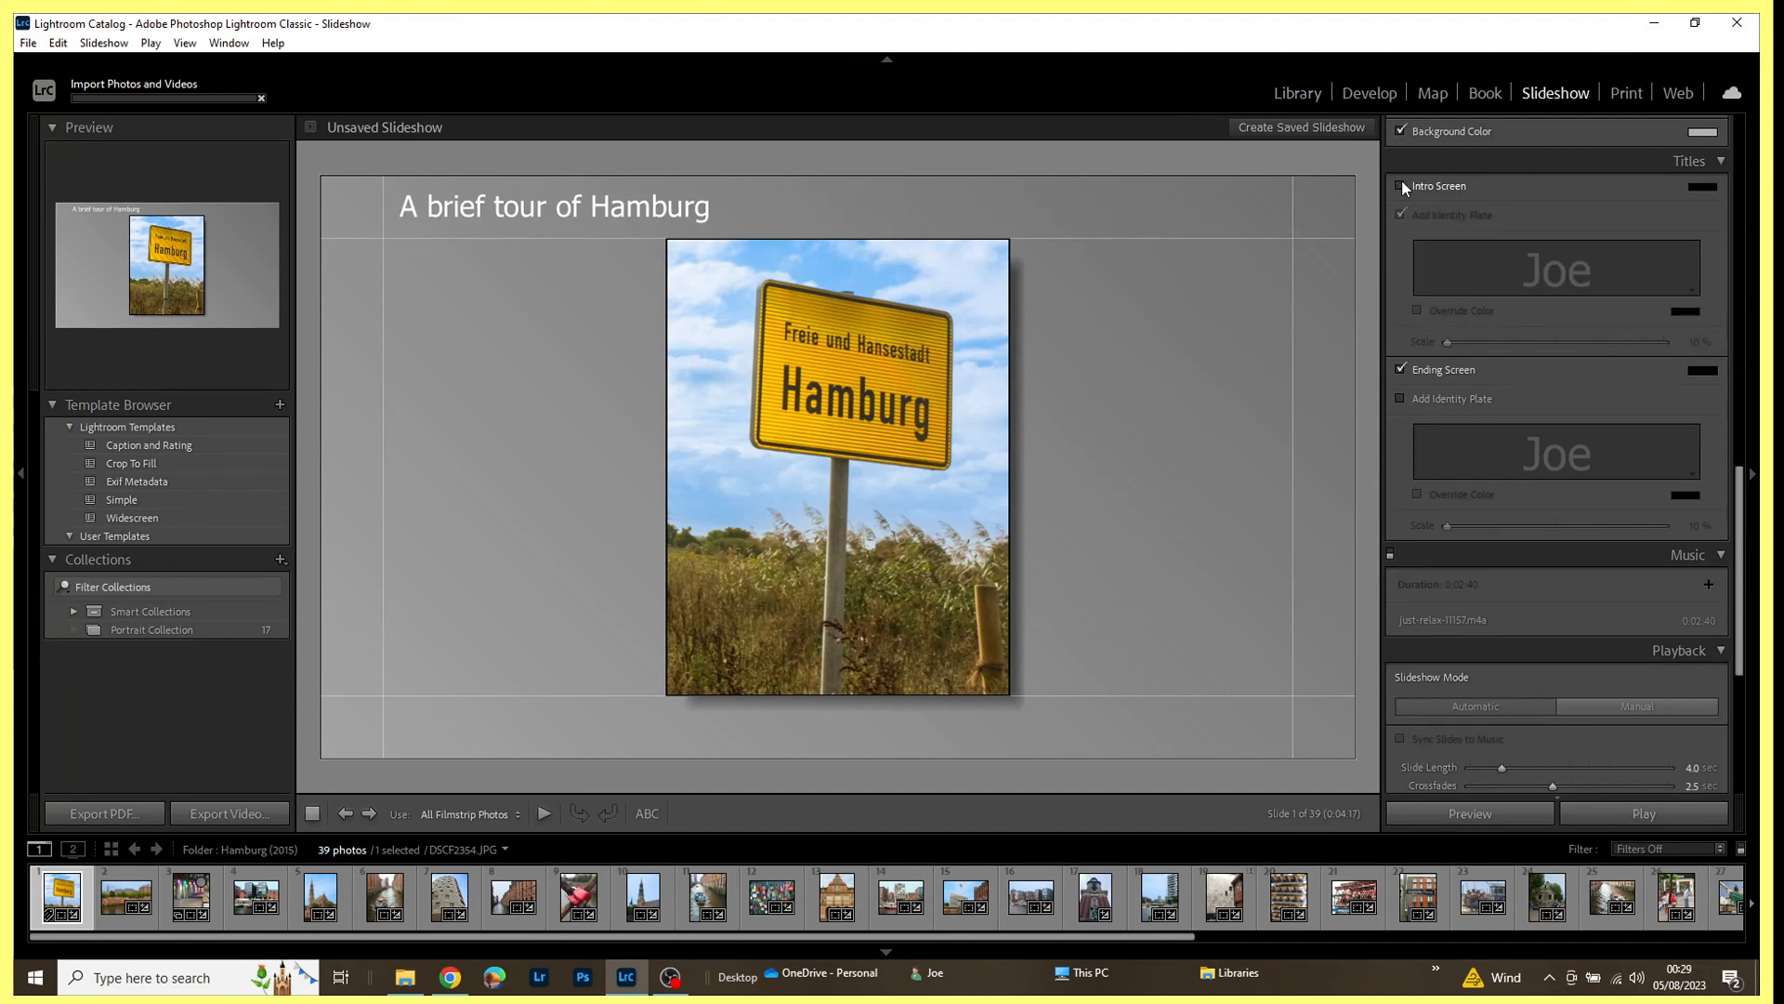
left_click(1400, 368)
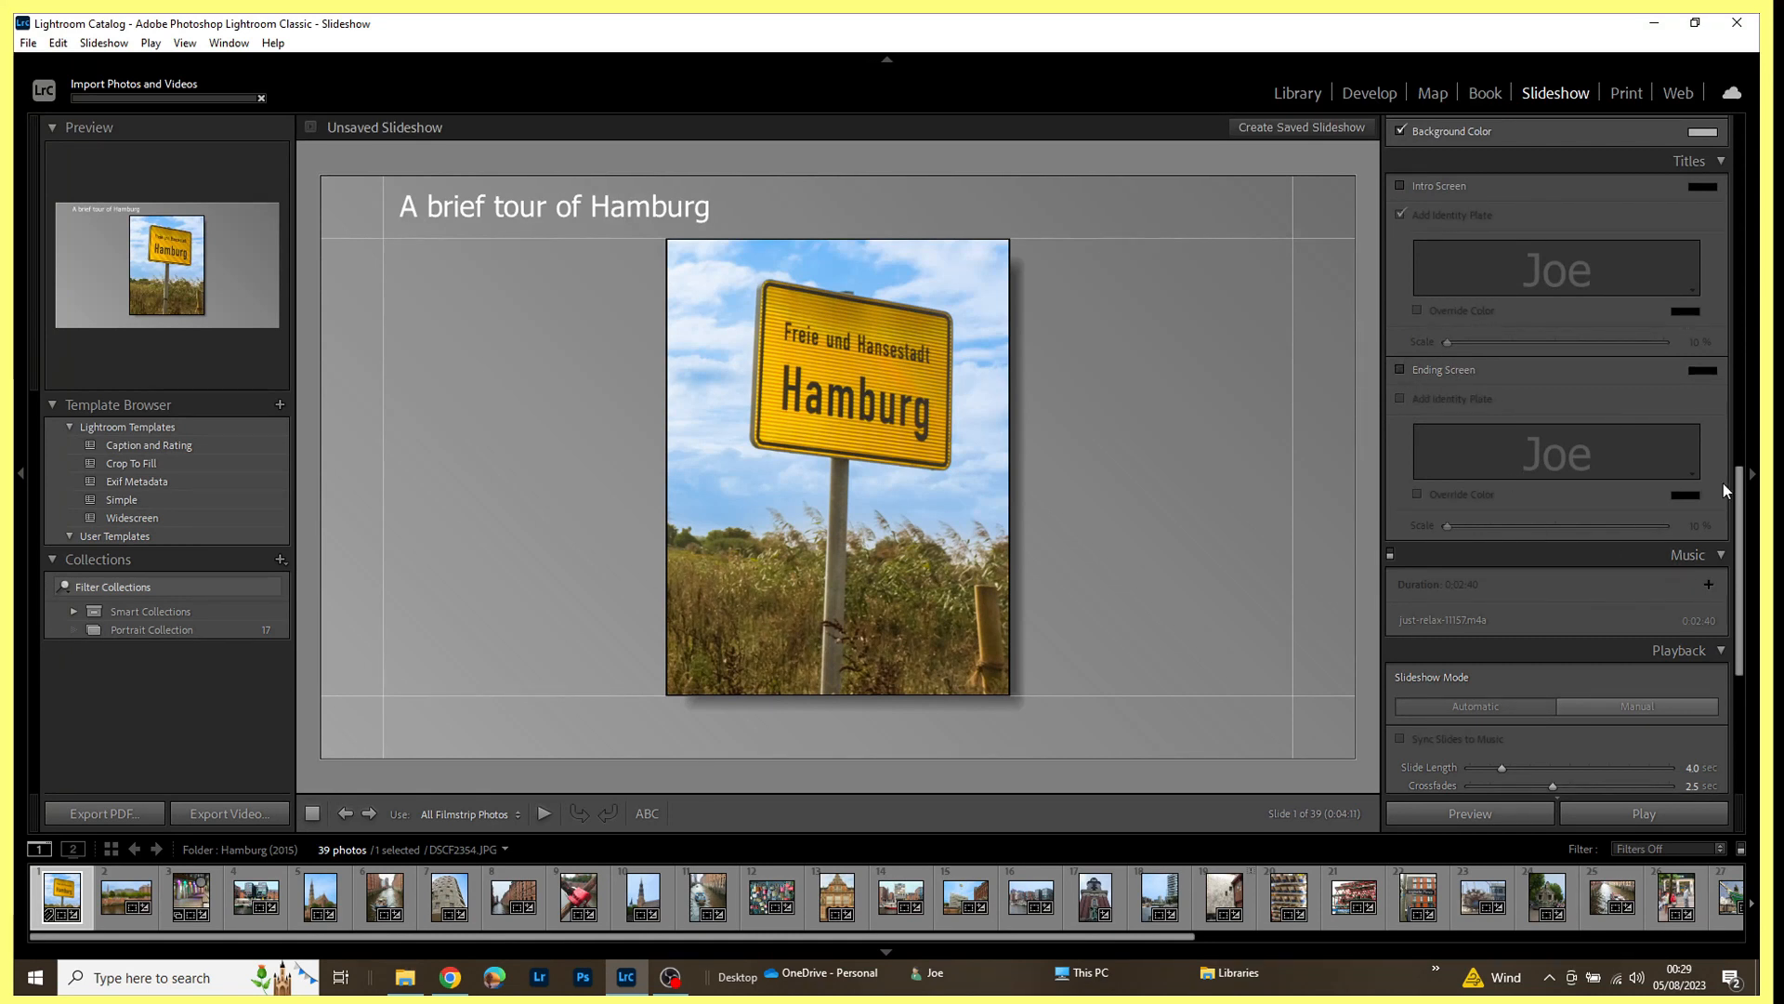
Turn on the slideshow's music, and try the manual slideshow mode before returning to automatic.
left_click_drag(1739, 485, 1747, 606)
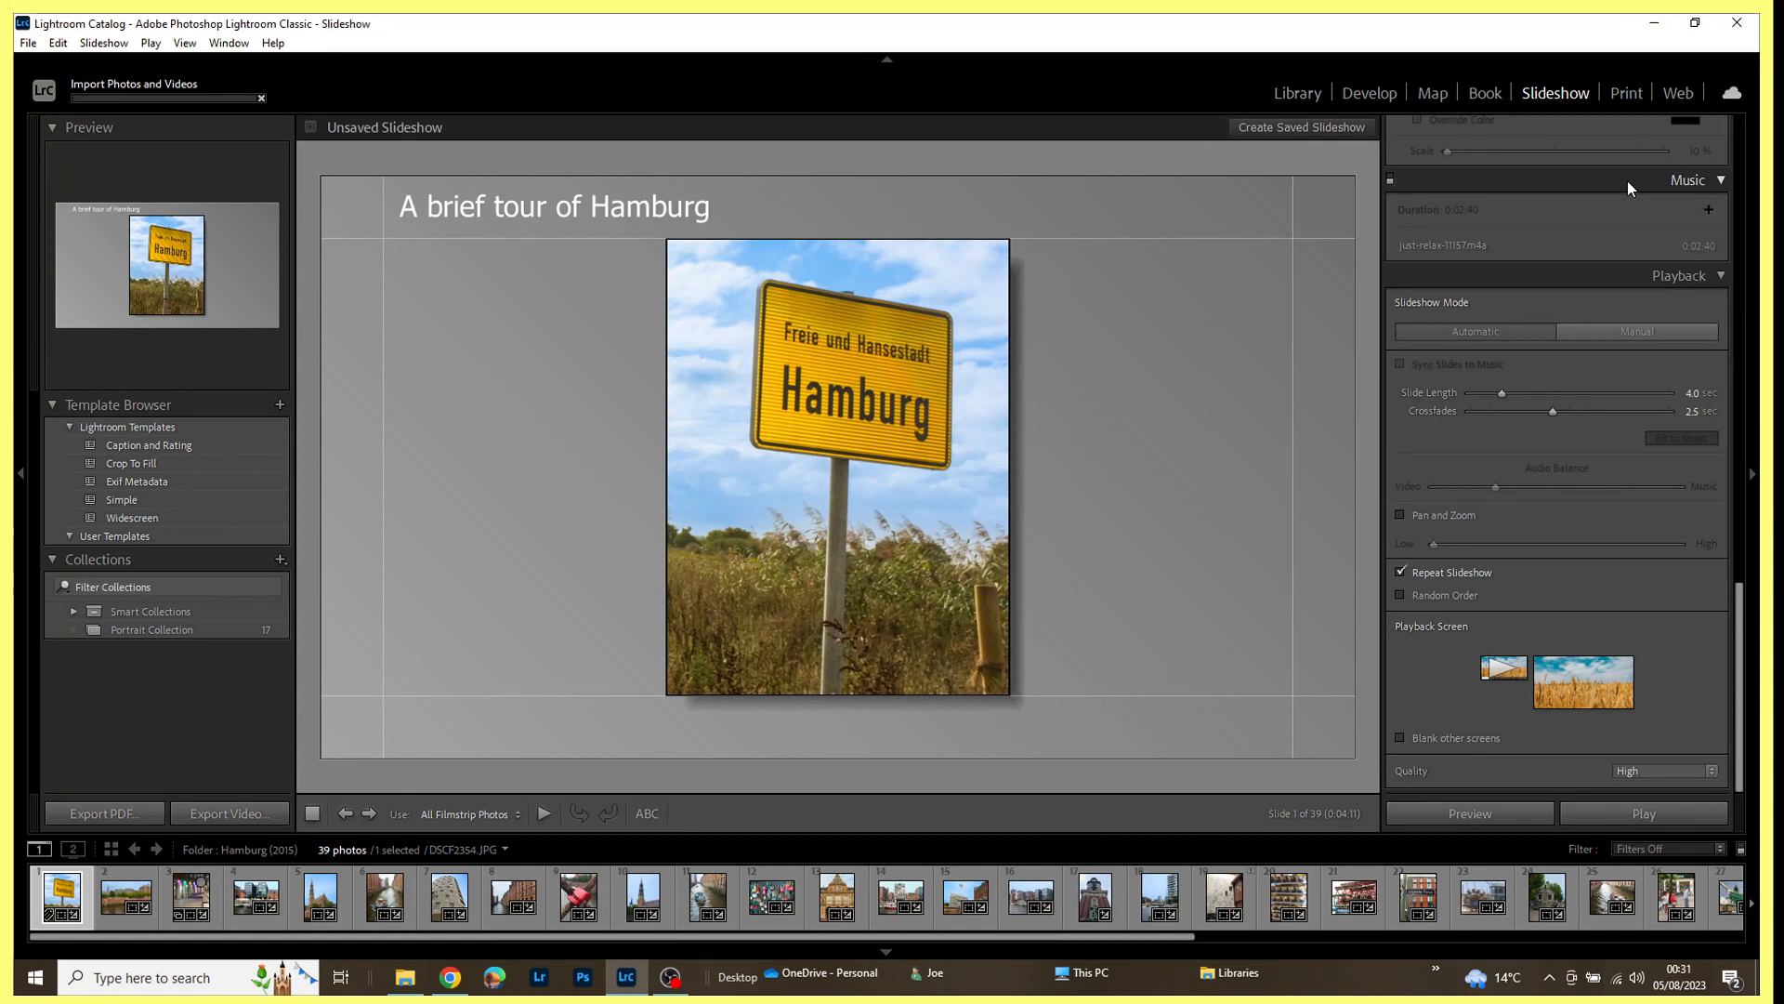
left_click(1390, 179)
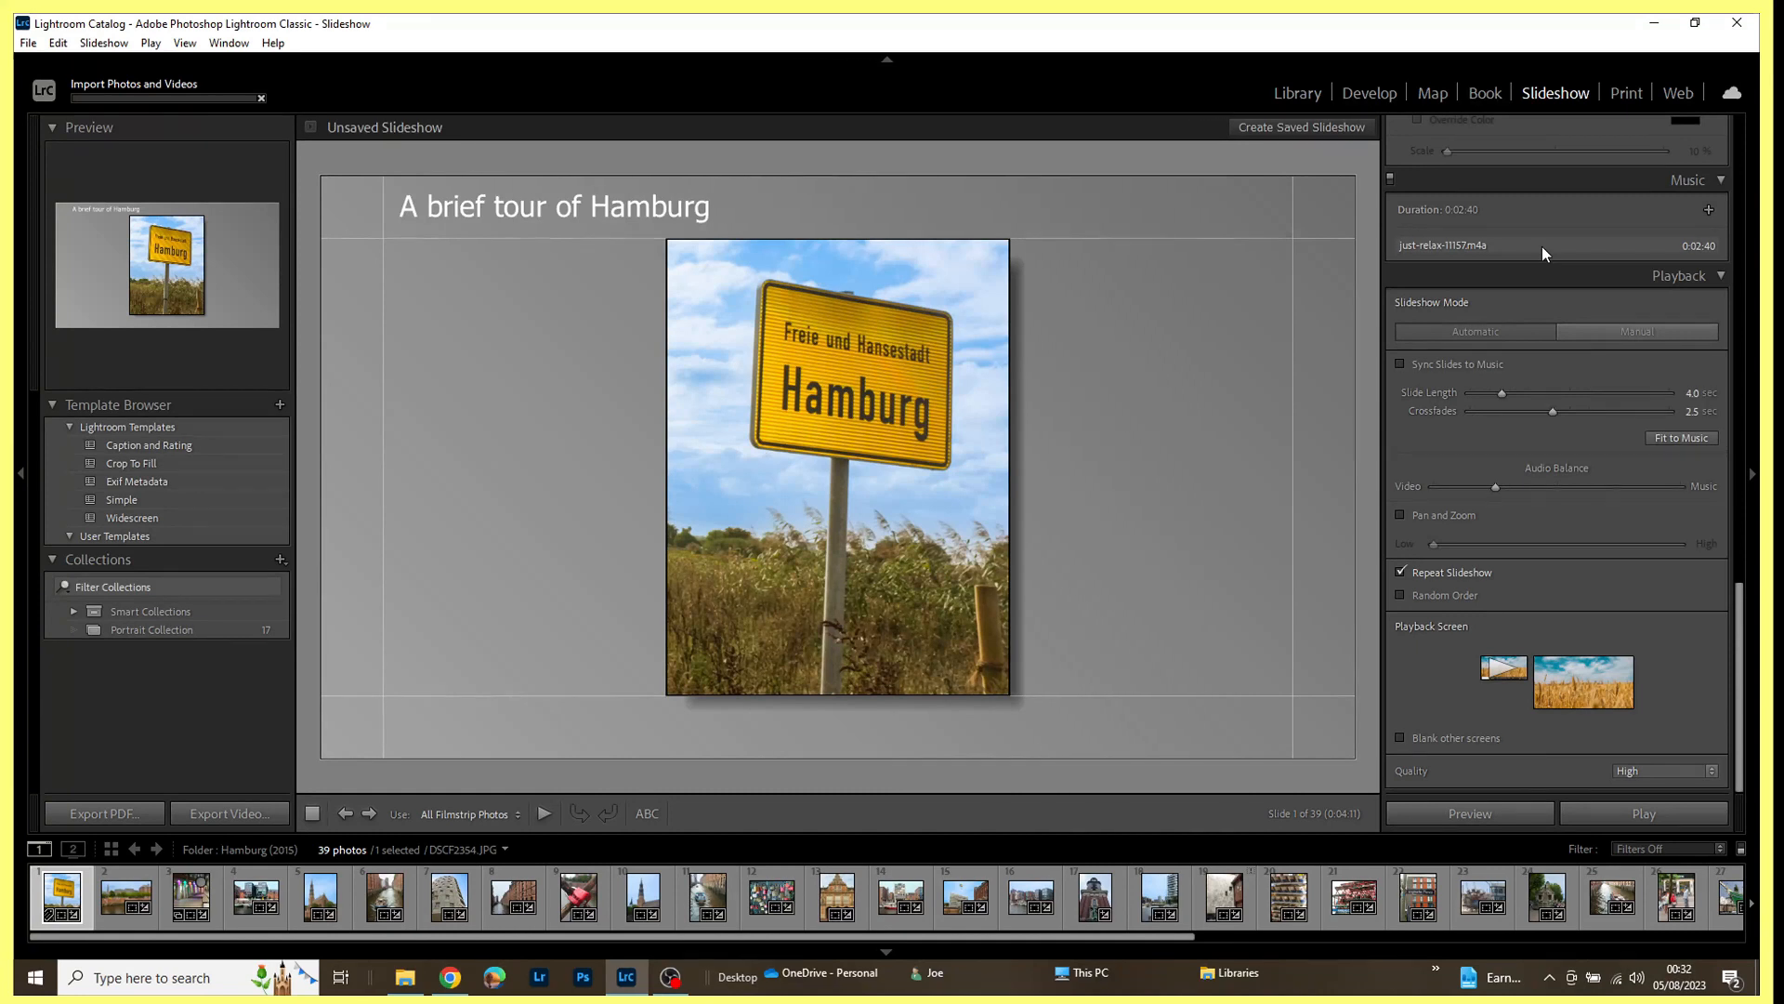
left_click(1634, 328)
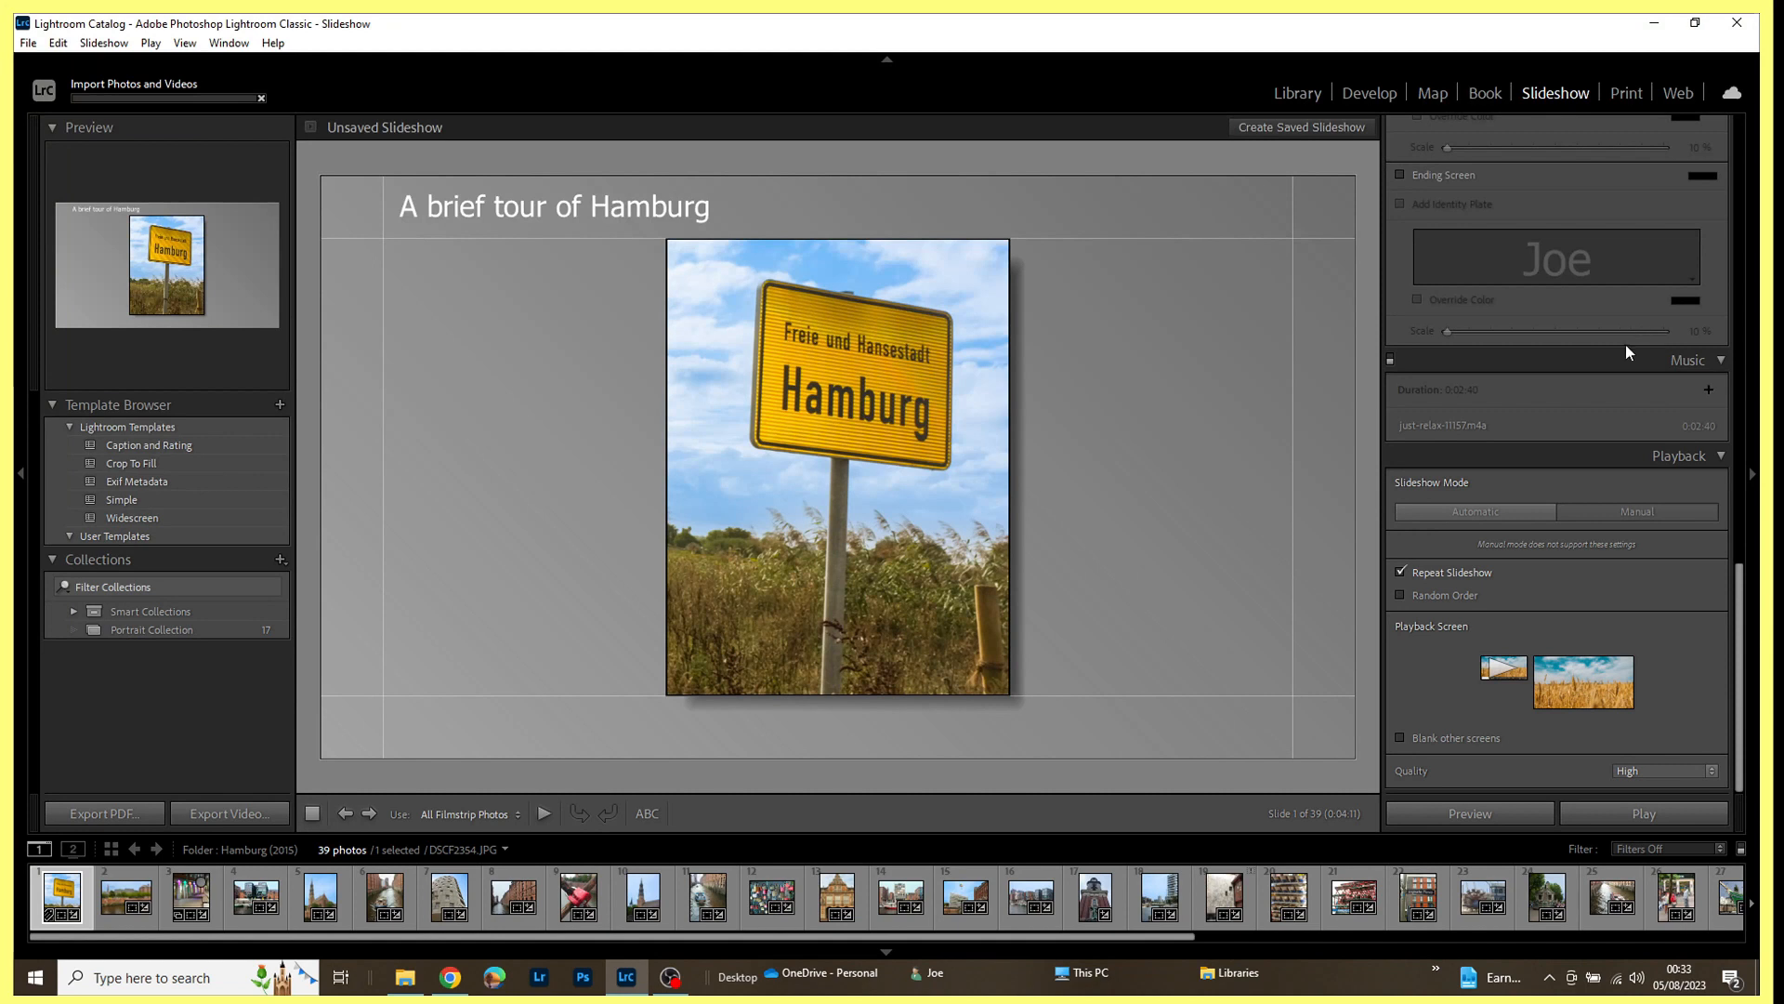
left_click(1499, 513)
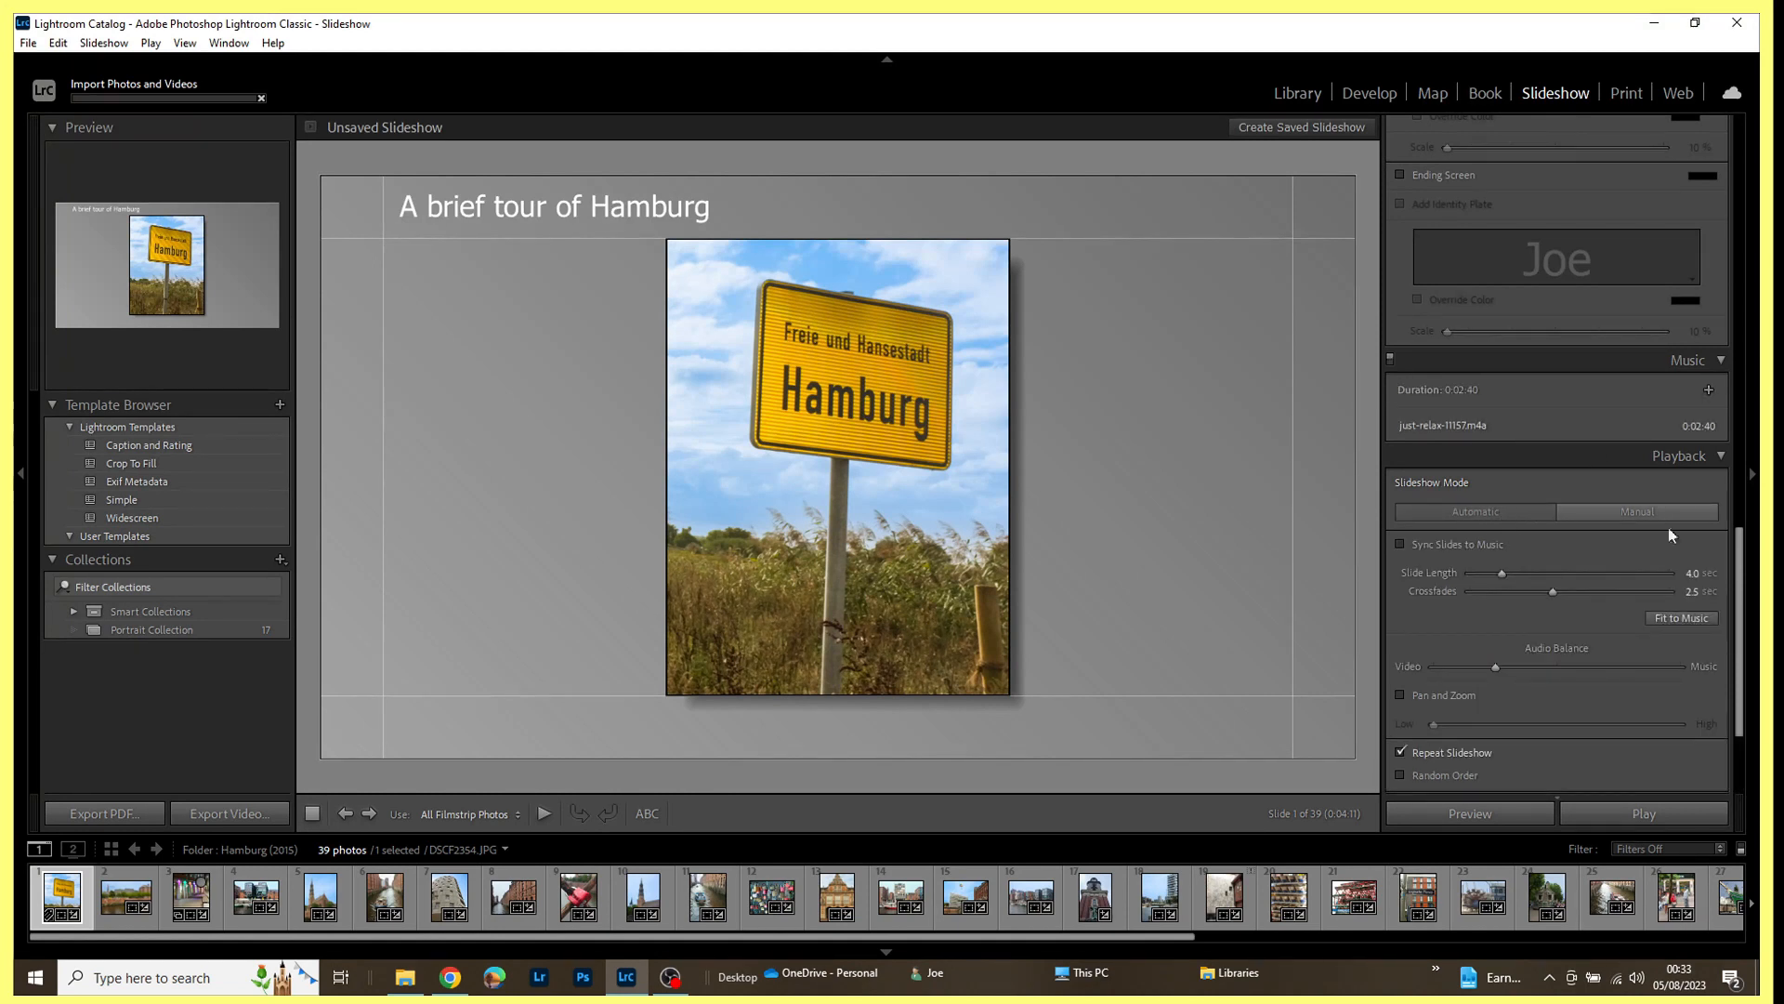
Fit the slide timing to the music track and turn on the Pan and Zoom effect.
scroll(1742, 576, "down", 2)
scroll(1742, 576, "down", 3)
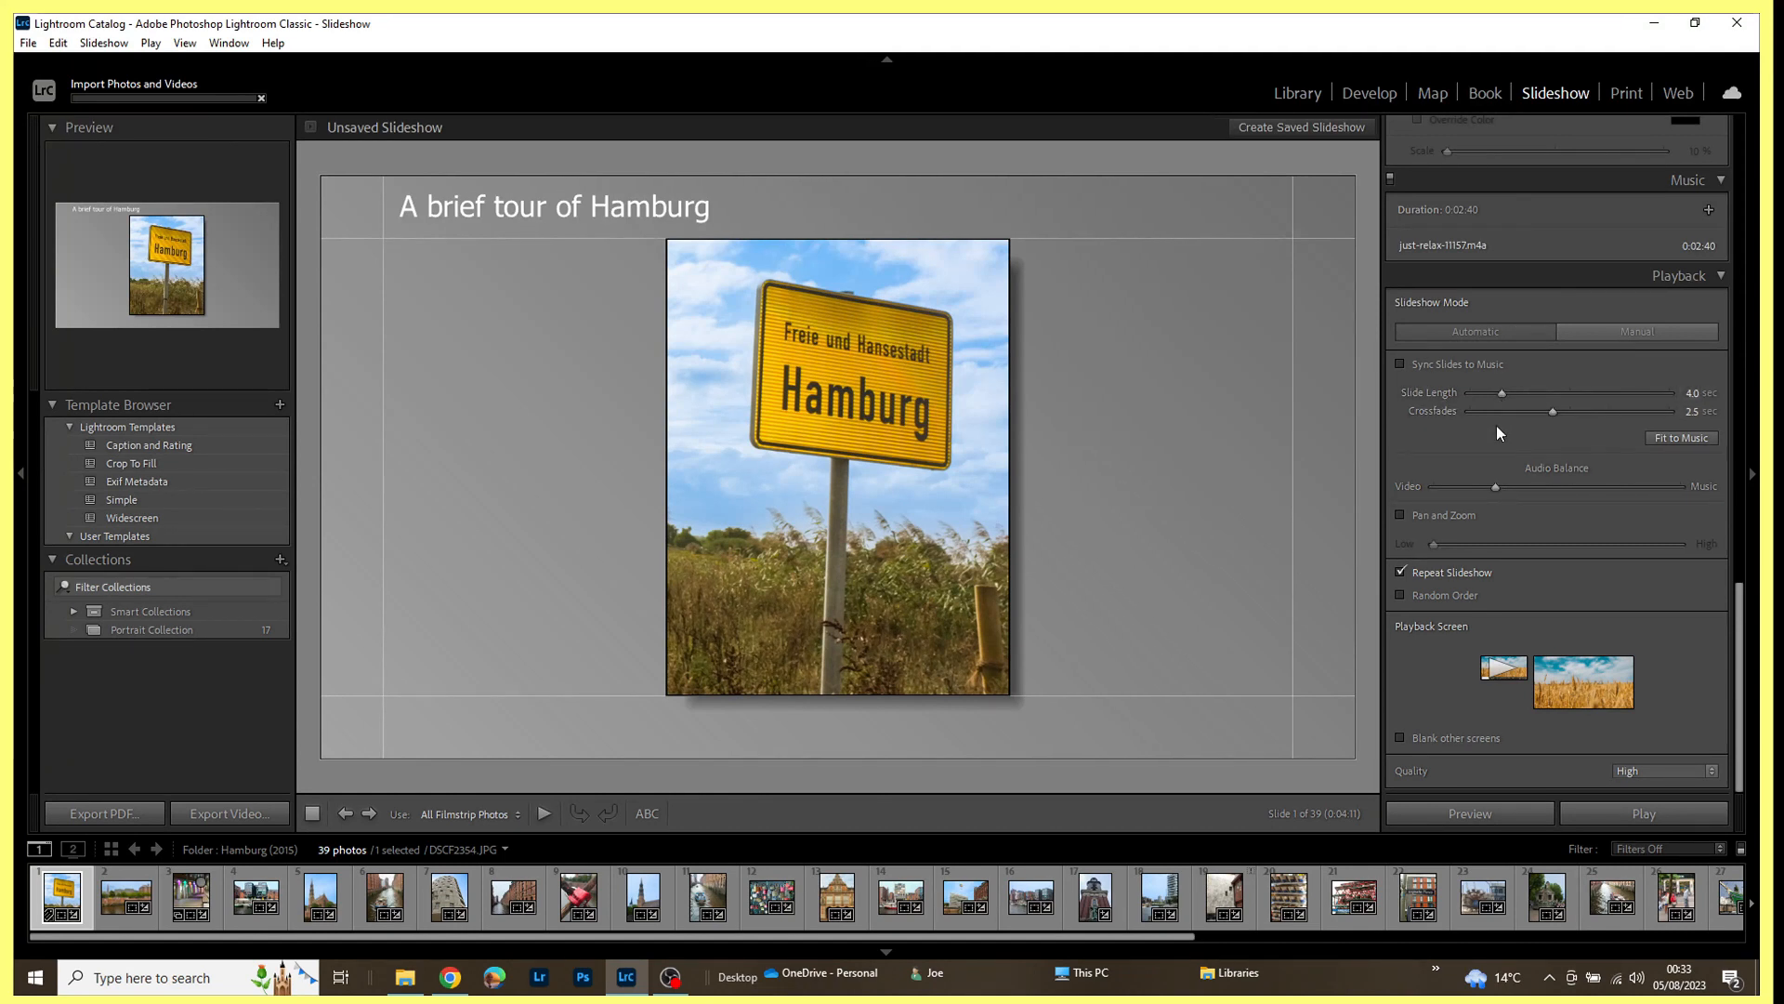
left_click(1681, 436)
left_click(1401, 513)
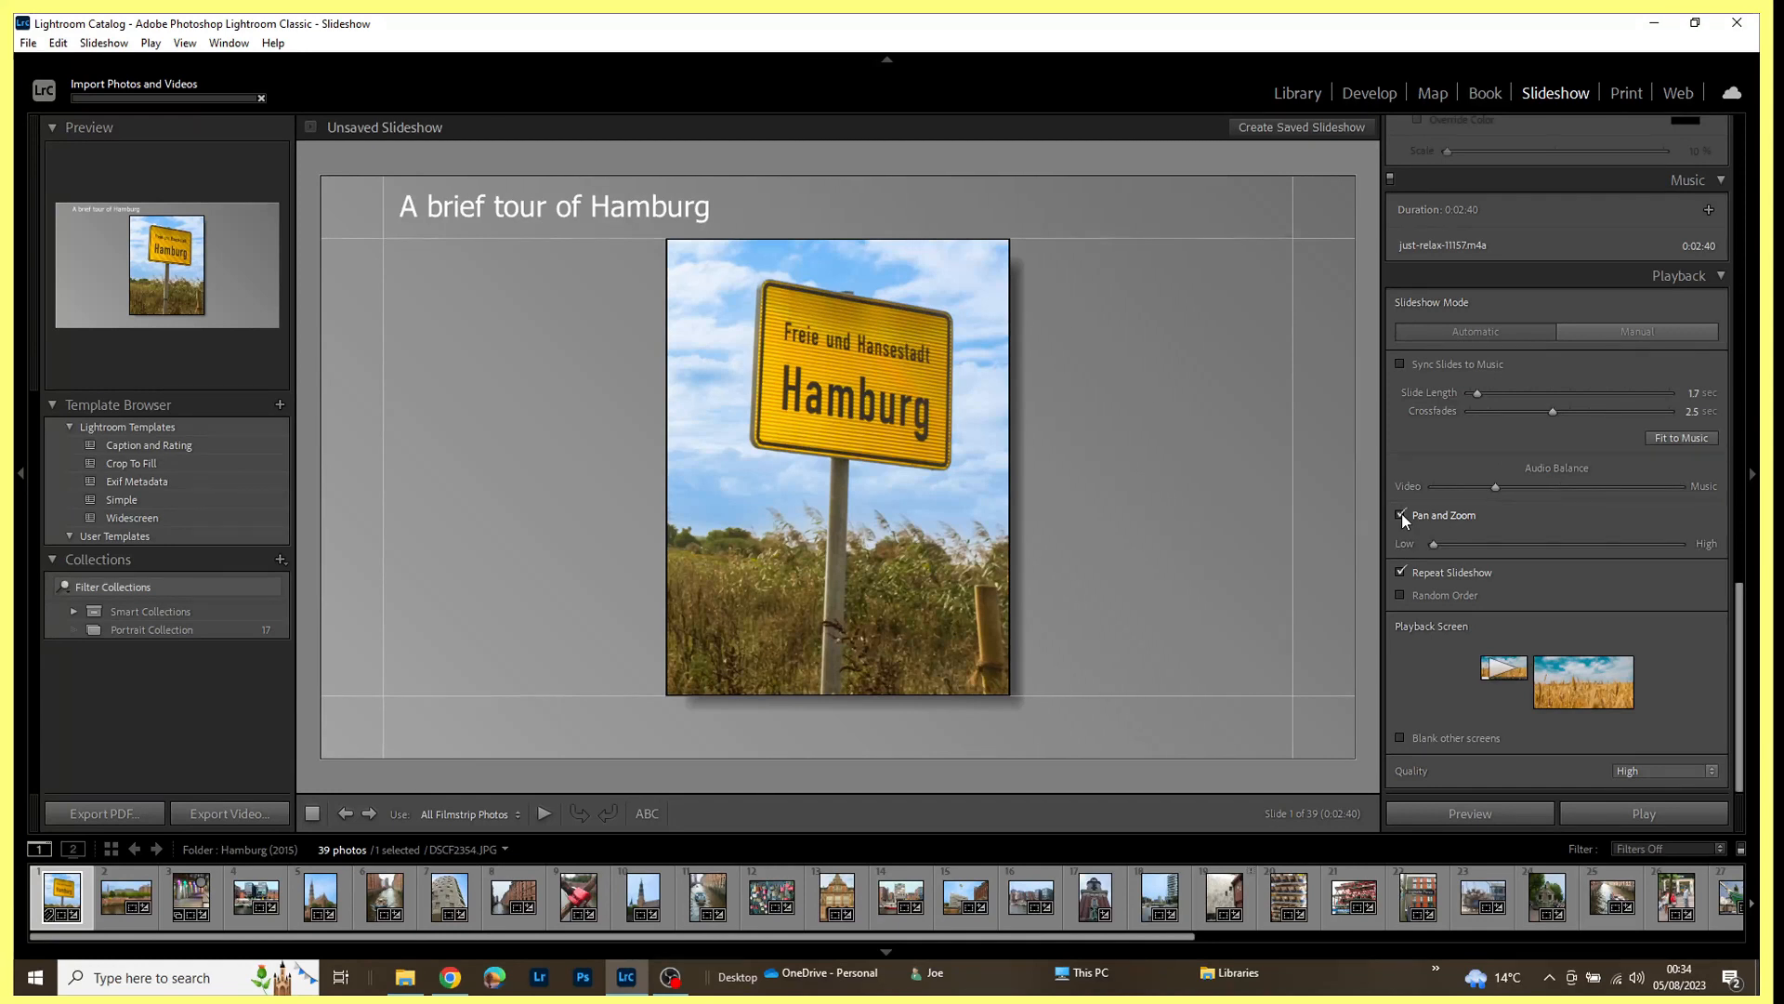
Turn off slideshow repetition and keep the playback quality at High.
left_click(1402, 572)
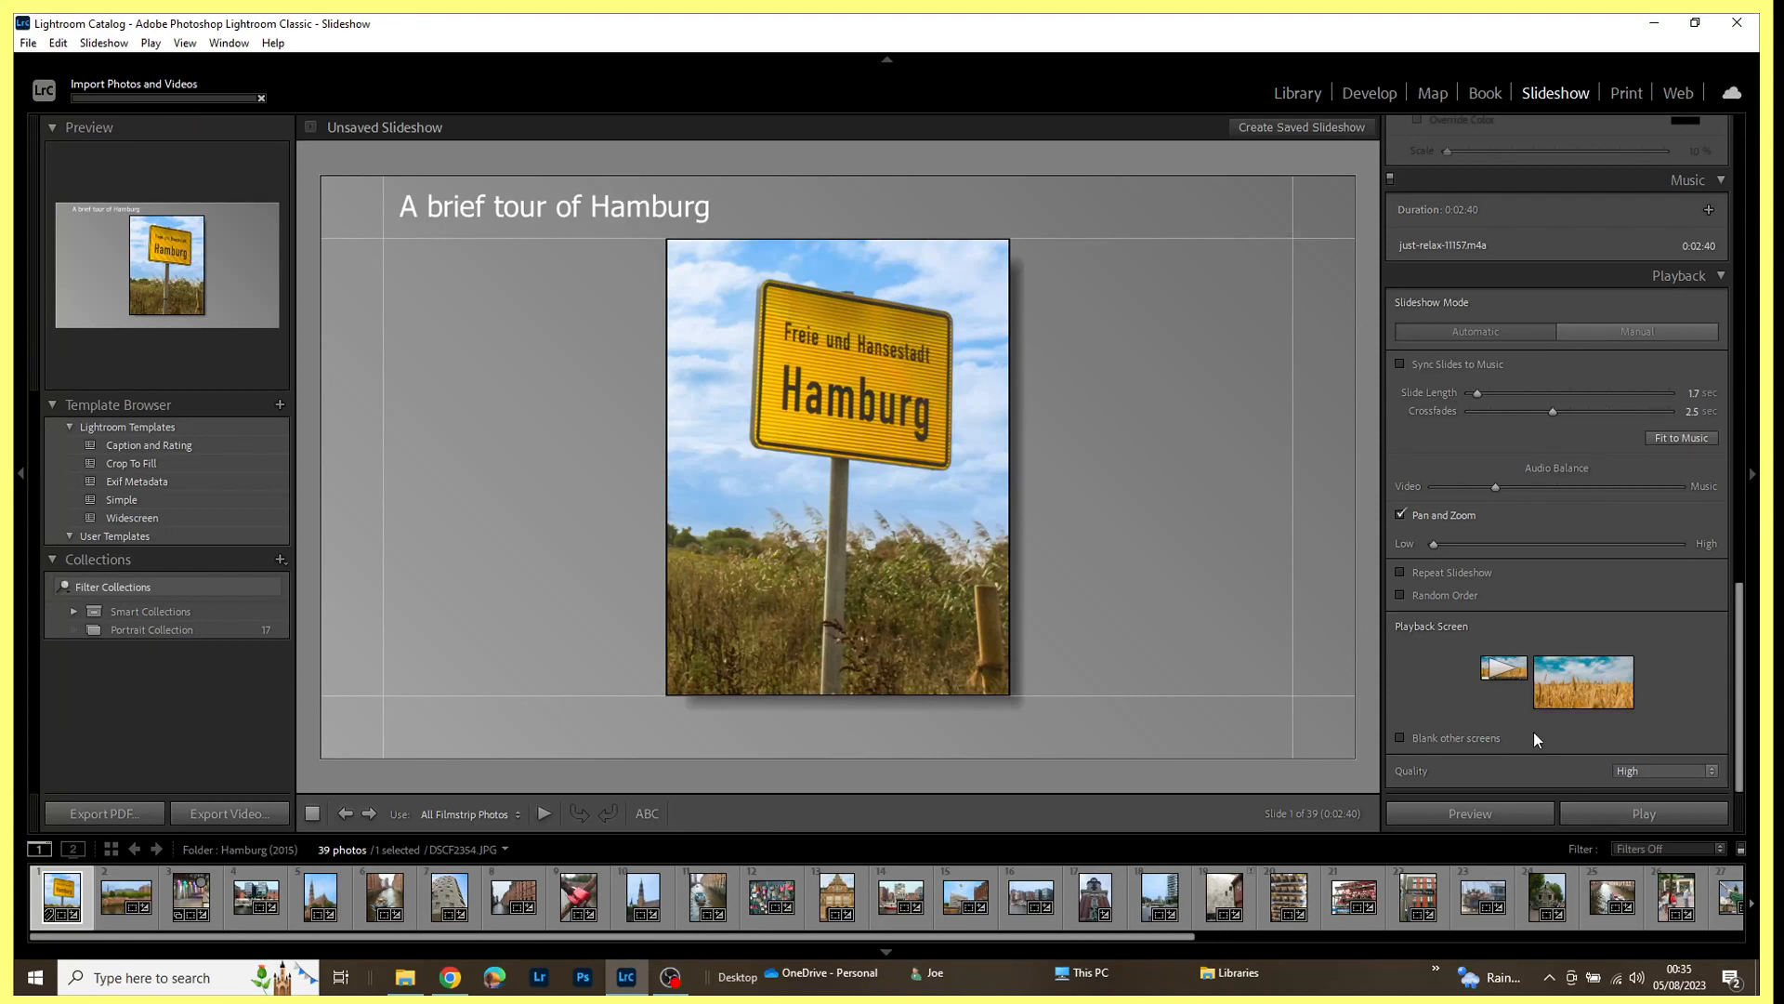
left_click(1714, 770)
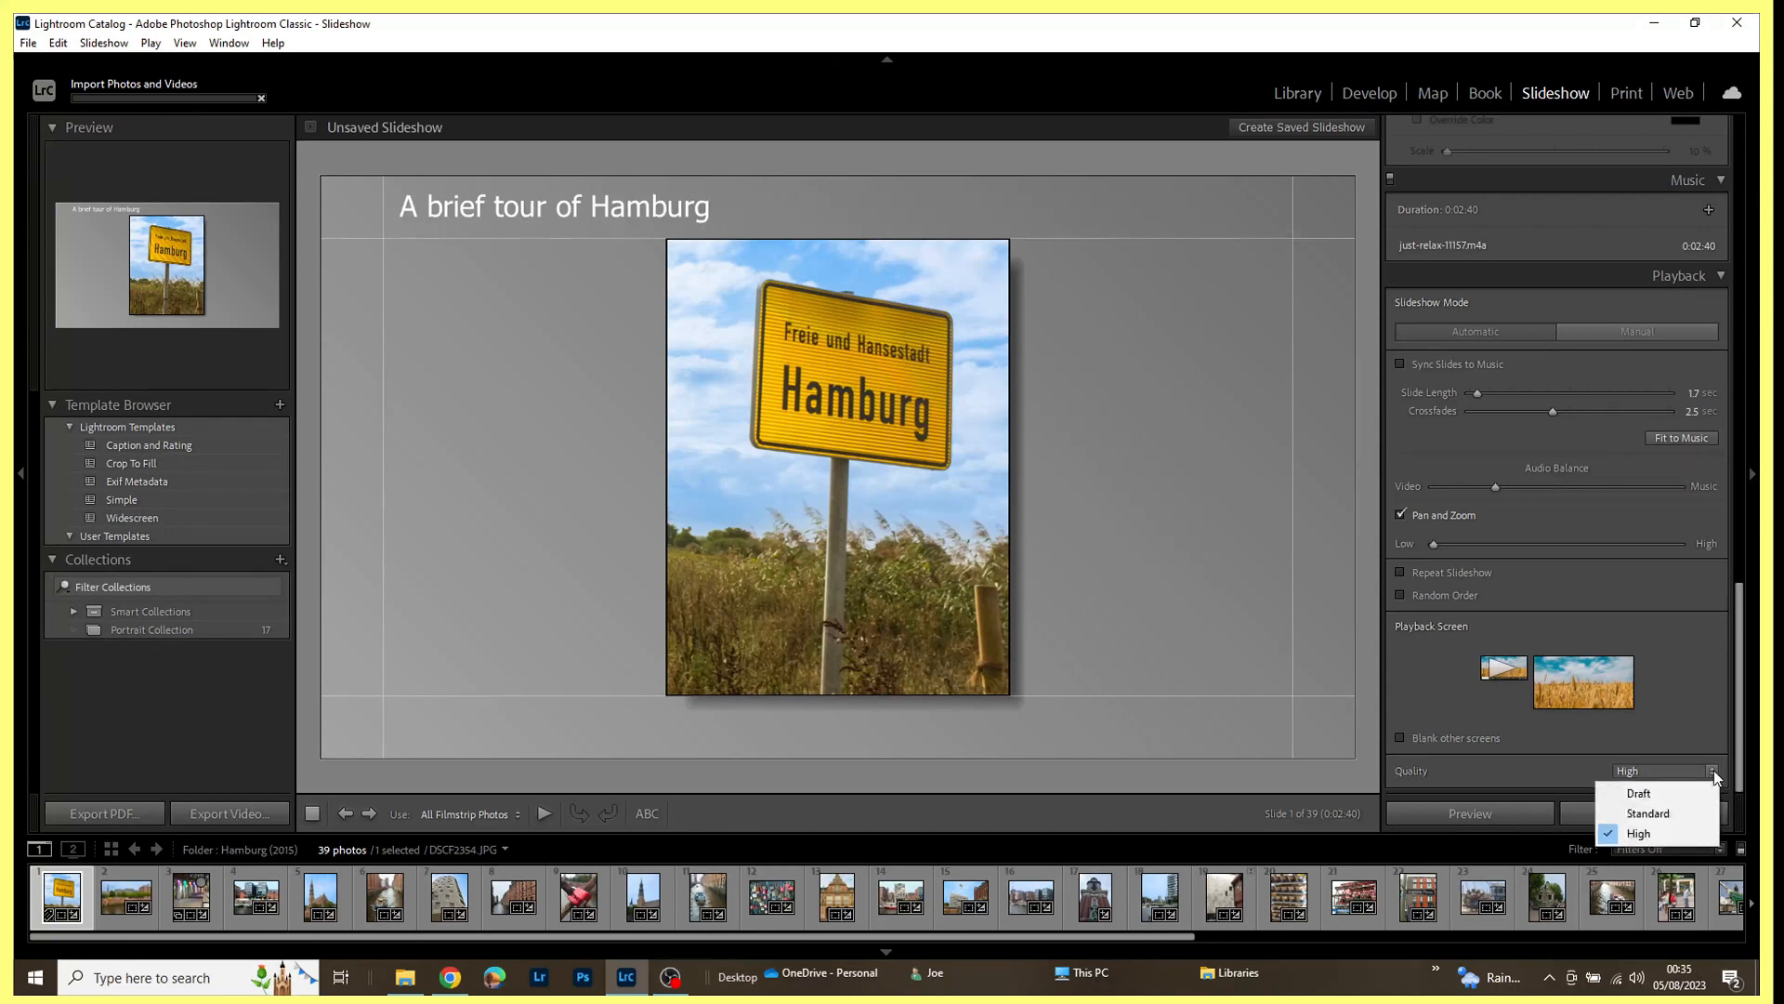
left_click(1696, 835)
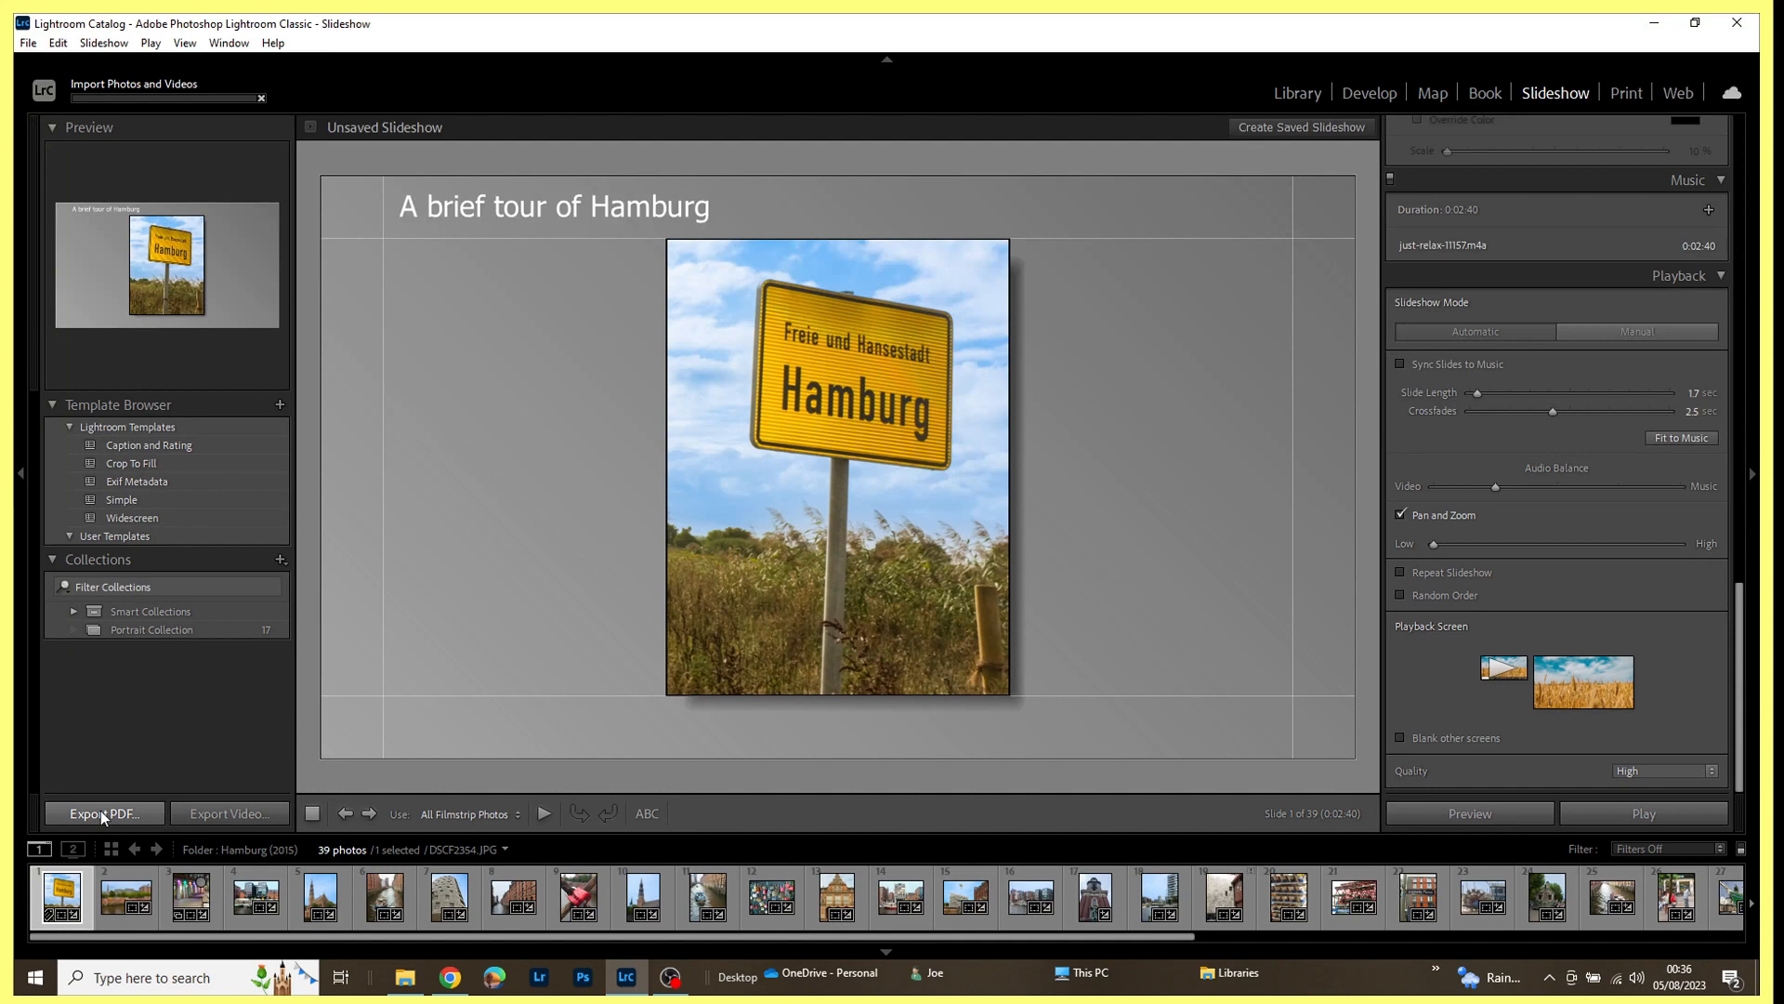
Examine the video presets offered for exporting the slideshow as a video, and cancel the export.
left_click(225, 814)
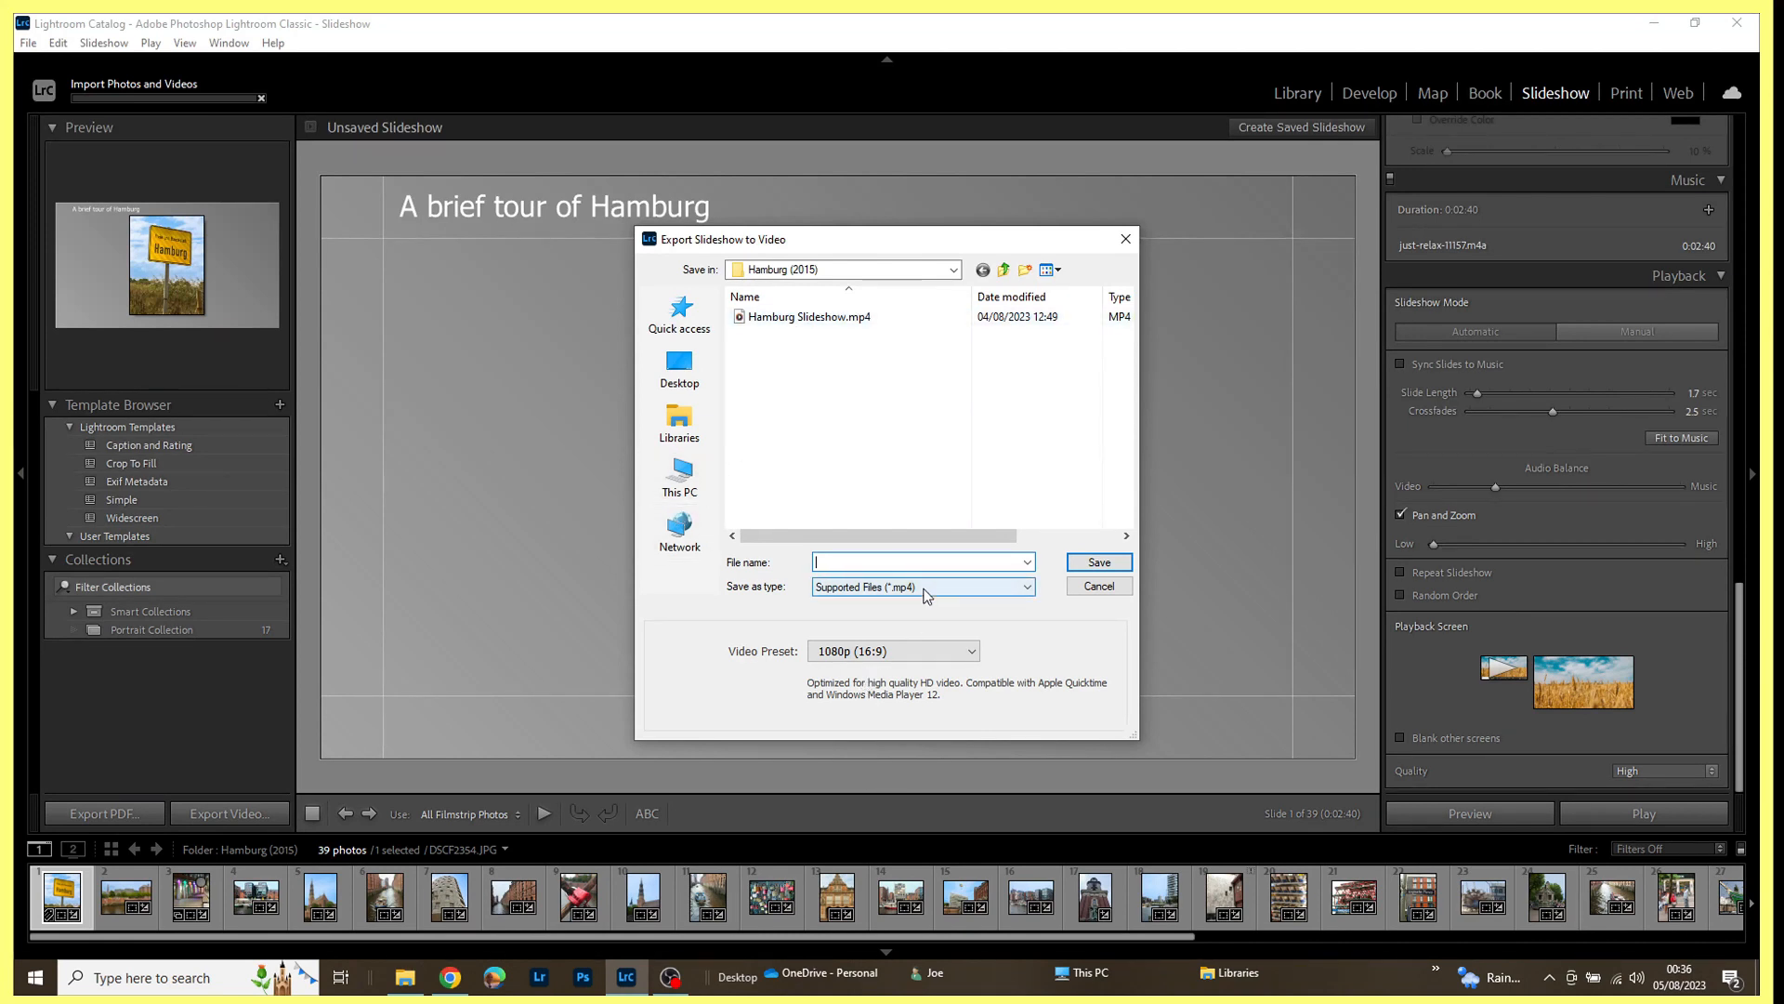
left_click(973, 654)
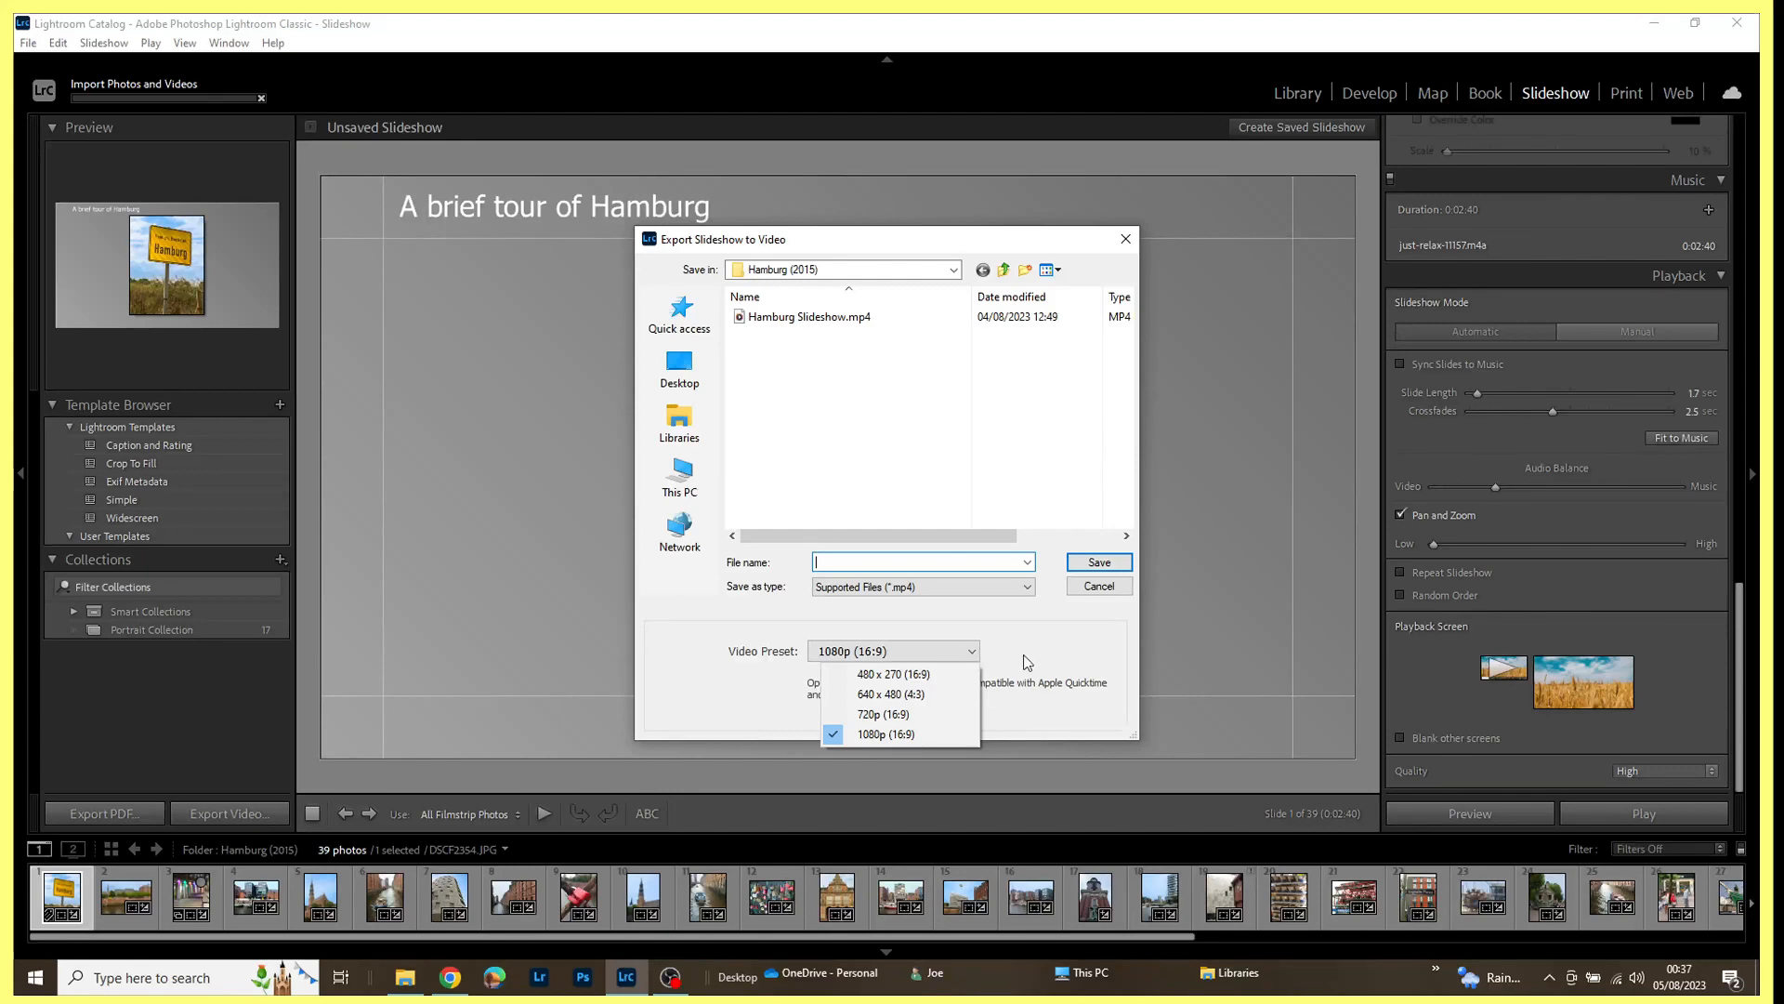
left_click(1015, 643)
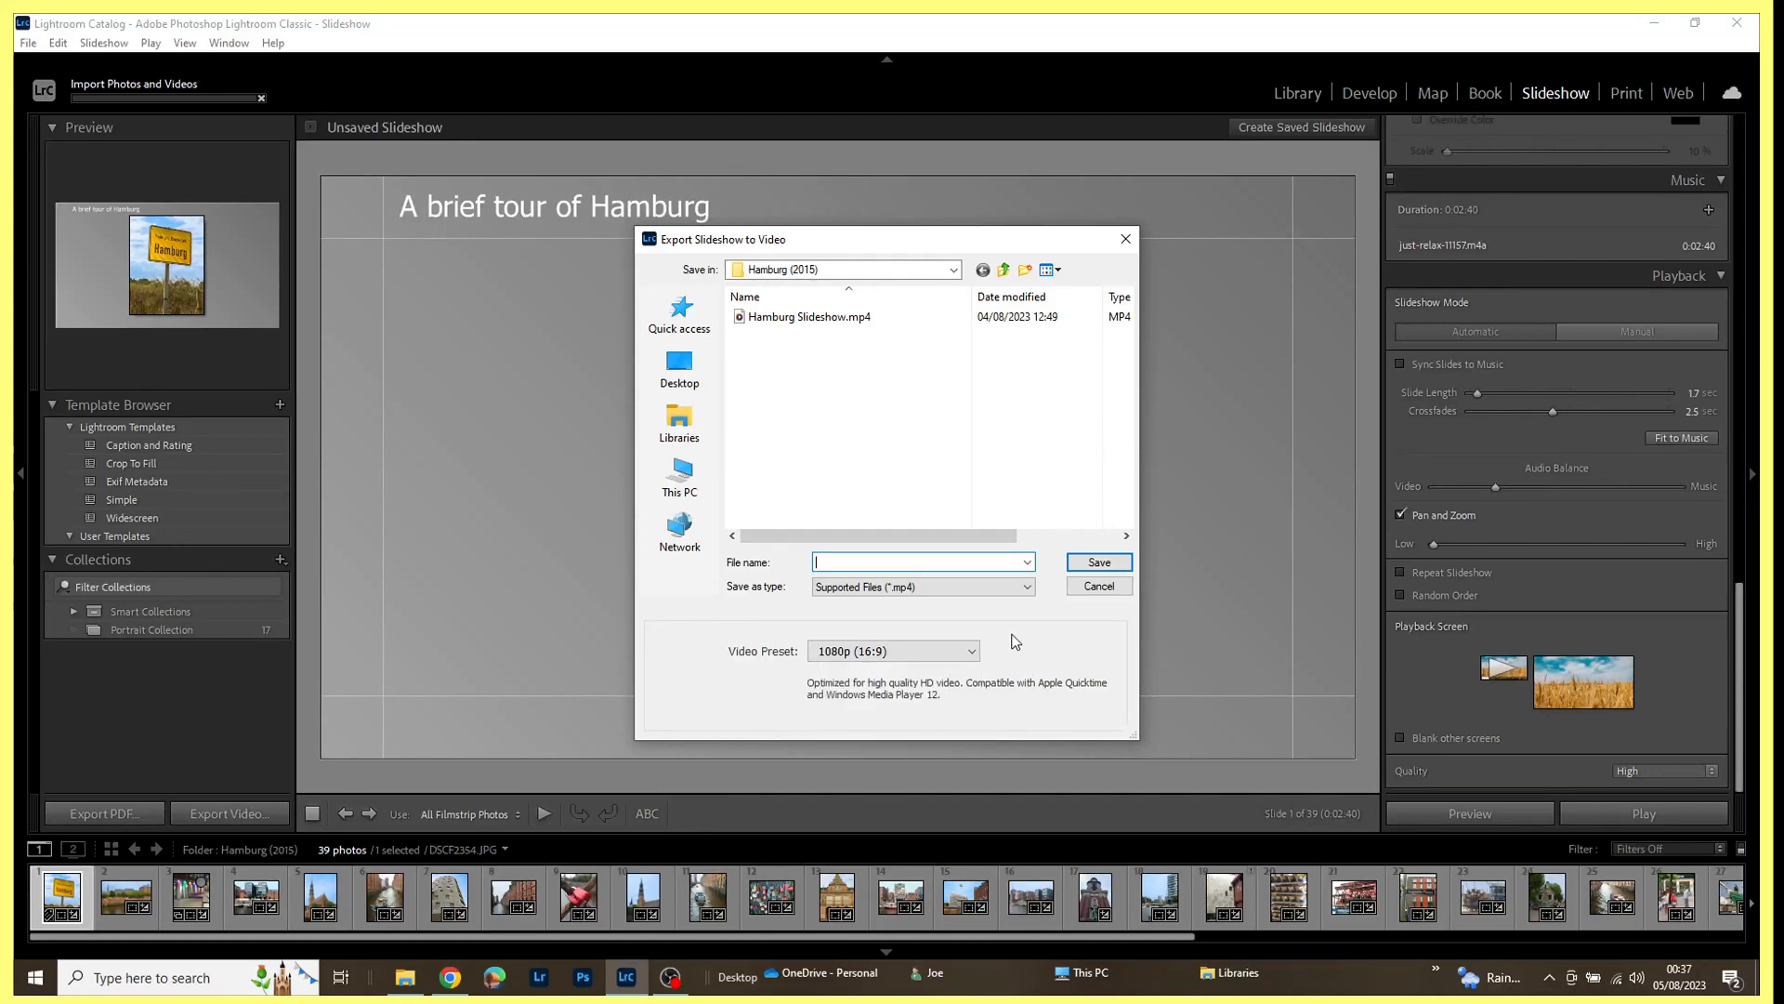
left_click(1093, 586)
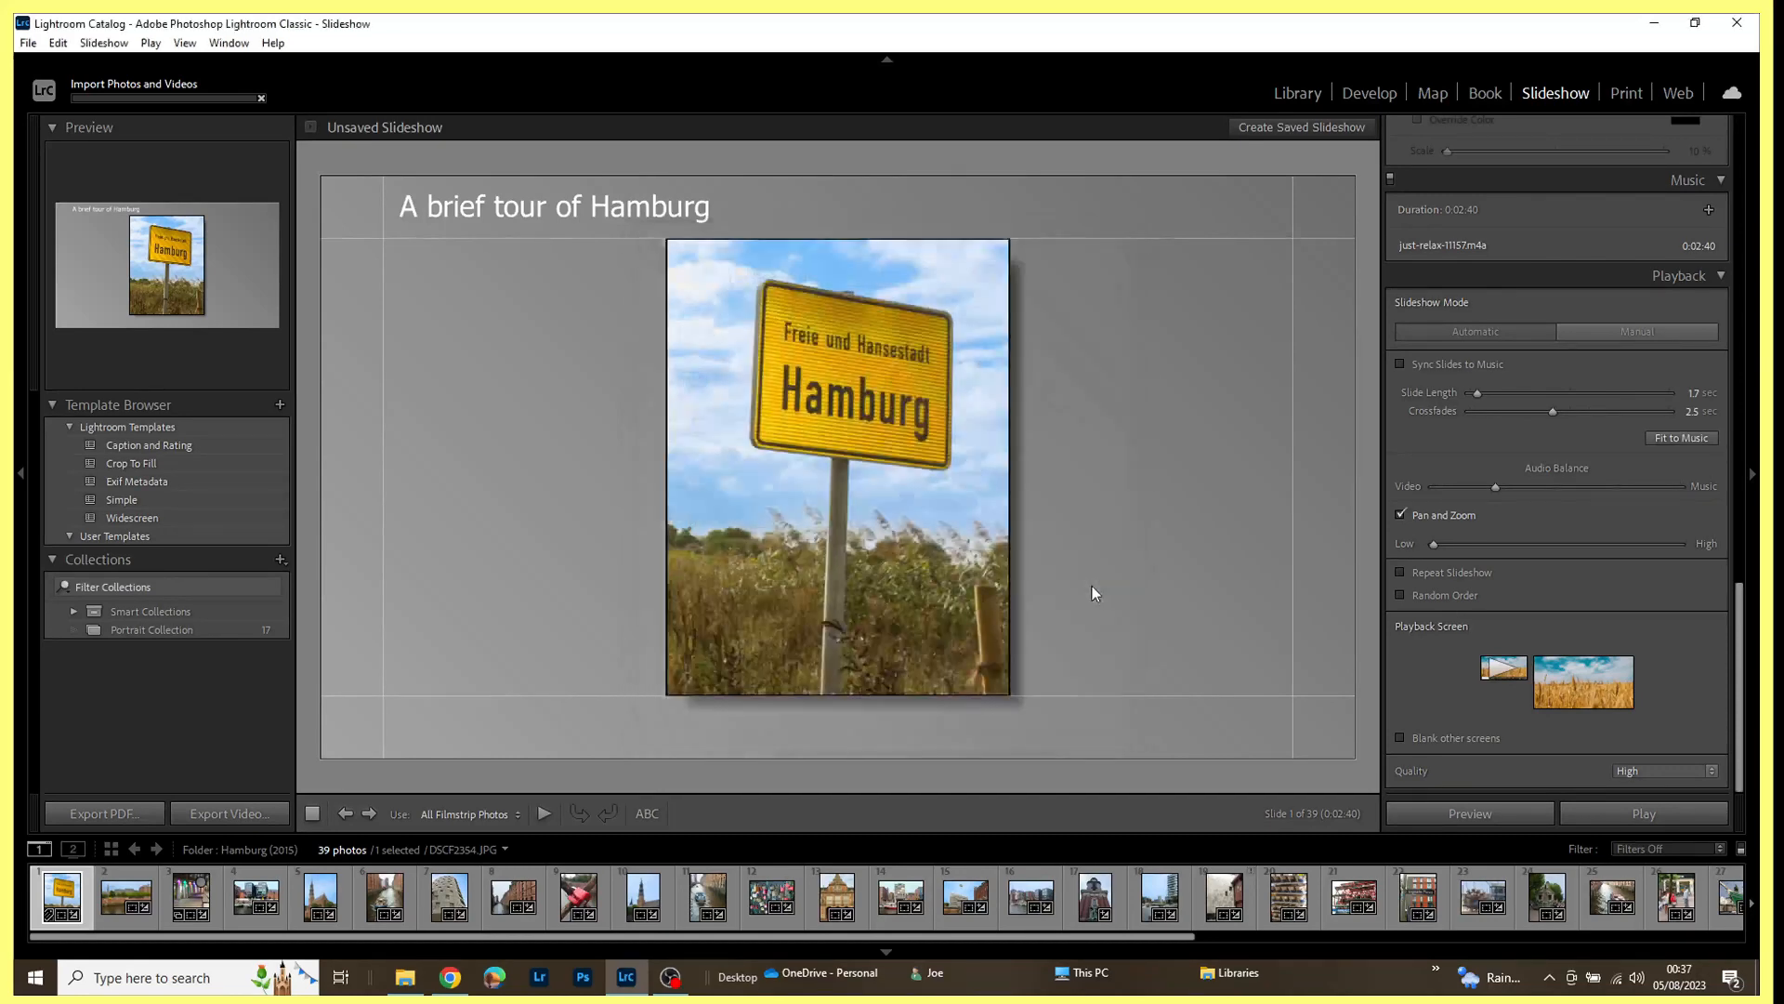